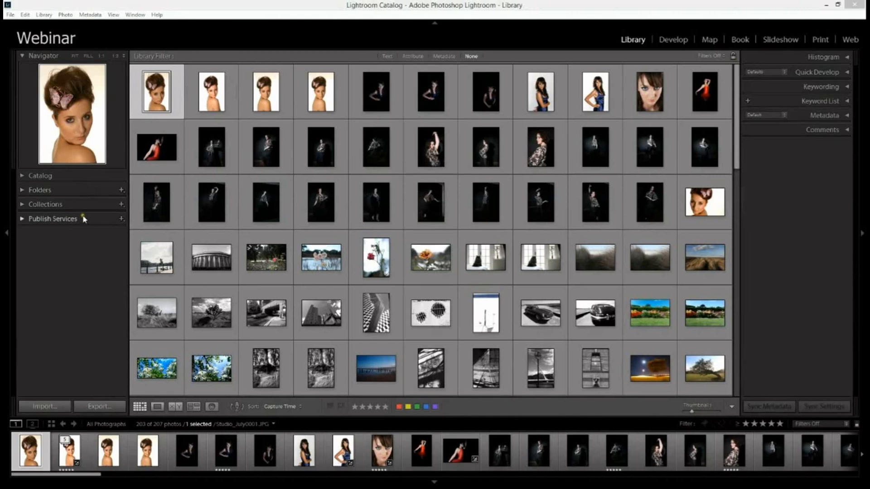
Step: Filter the grid to the Dancers folder's 20 photos and enlarge the thumbnails
{"action": "left_click", "coordinate": [85, 191]}
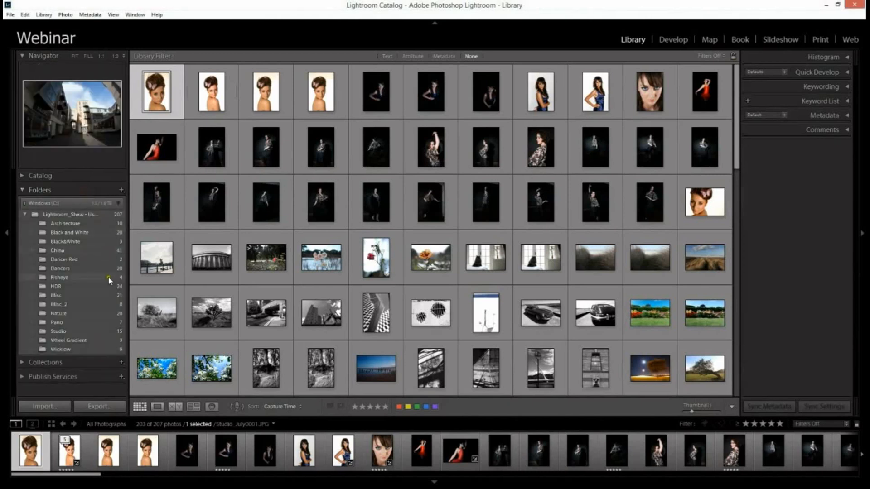
{"action": "left_click", "coordinate": [95, 269]}
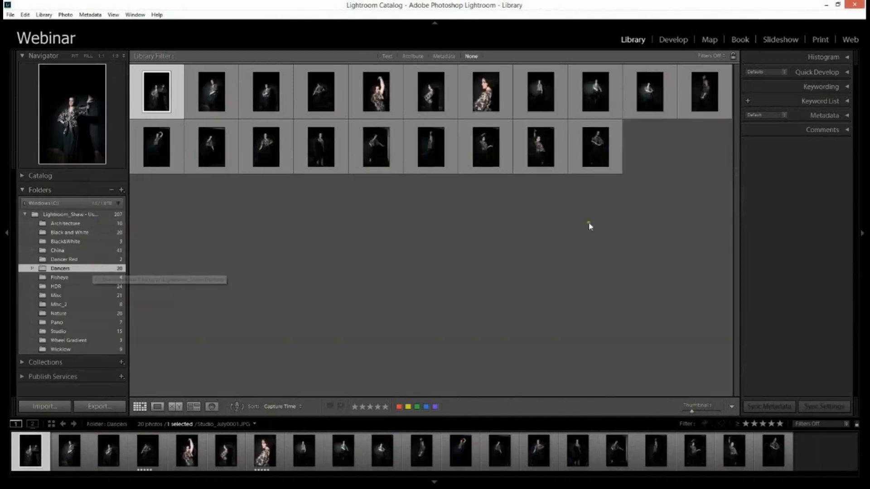
{"action": "mouse_move", "coordinate": [692, 412]}
{"action": "left_mouse_down"}
{"action": "mouse_move", "coordinate": [709, 413]}
{"action": "mouse_move", "coordinate": [698, 413]}
{"action": "left_mouse_up"}
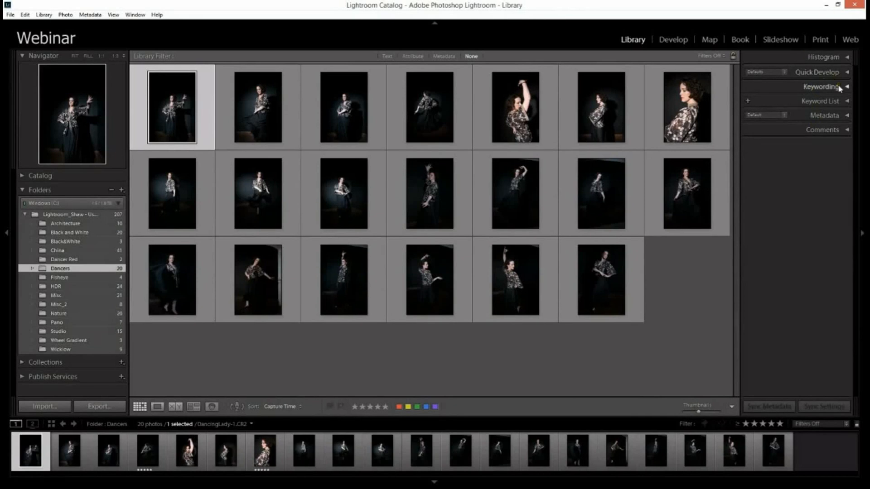
Step: Expand the Metadata panel to show DancingLady-1.CR2's capture date and Canon EOS 5D camera
{"action": "left_click", "coordinate": [825, 88]}
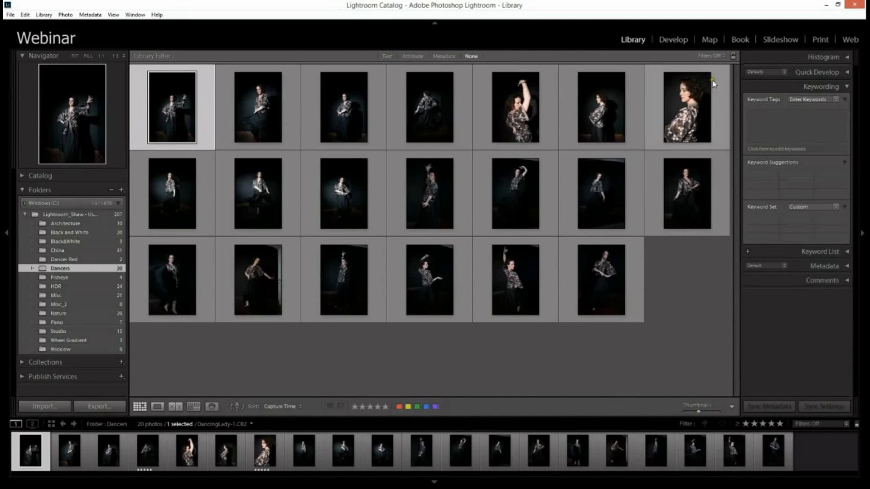
{"action": "left_click", "coordinate": [819, 89]}
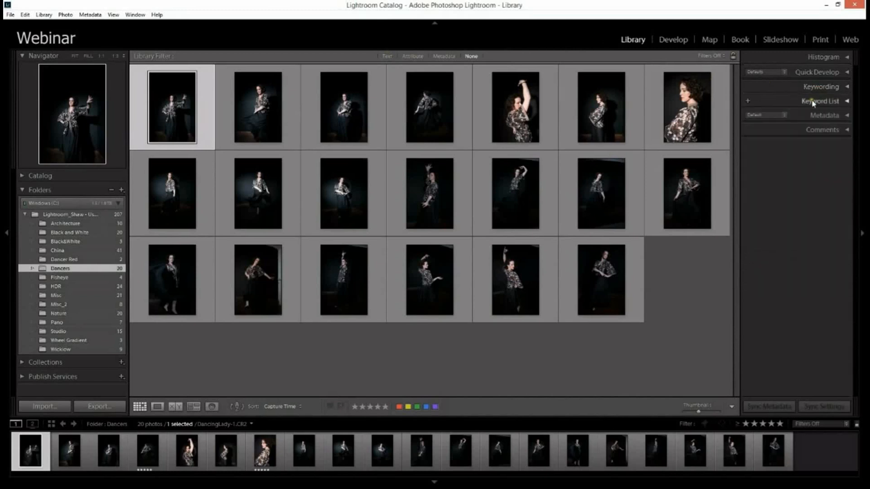
{"action": "left_click", "coordinate": [826, 117]}
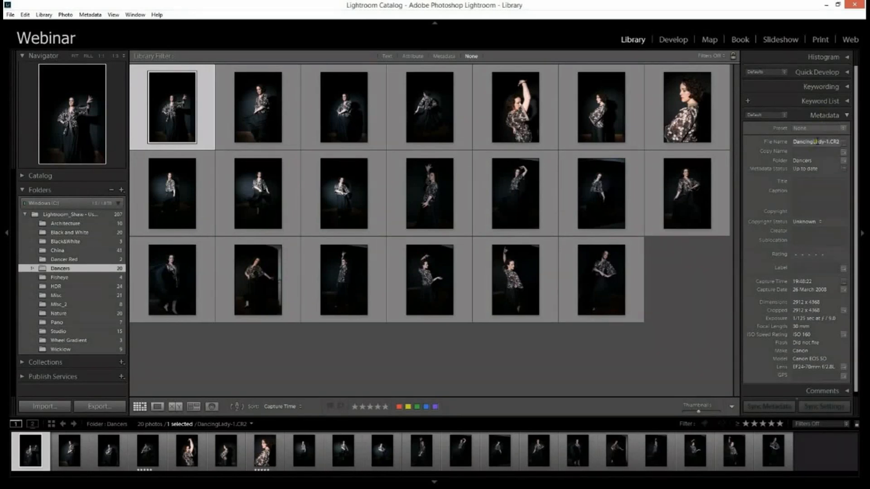
Step: Rename the photo using Custom Name - Sequence 'DancingLady' starting at 1
{"action": "left_click", "coordinate": [843, 142]}
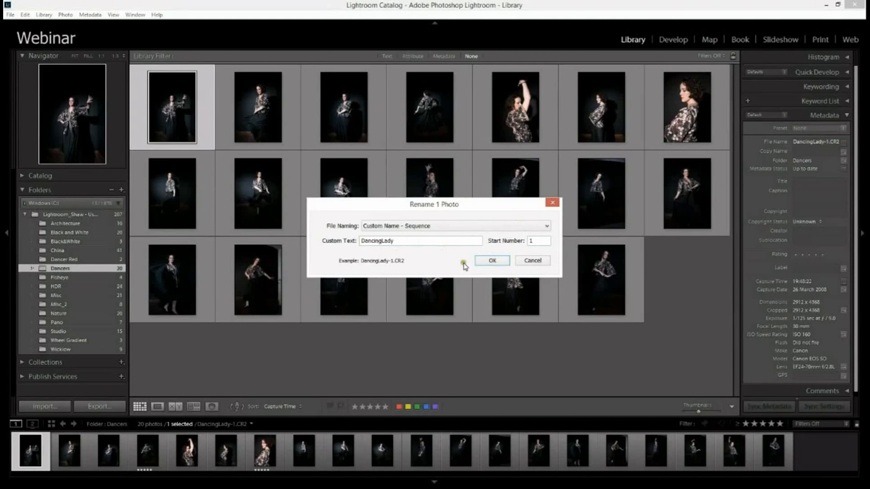
{"action": "left_click", "coordinate": [492, 261]}
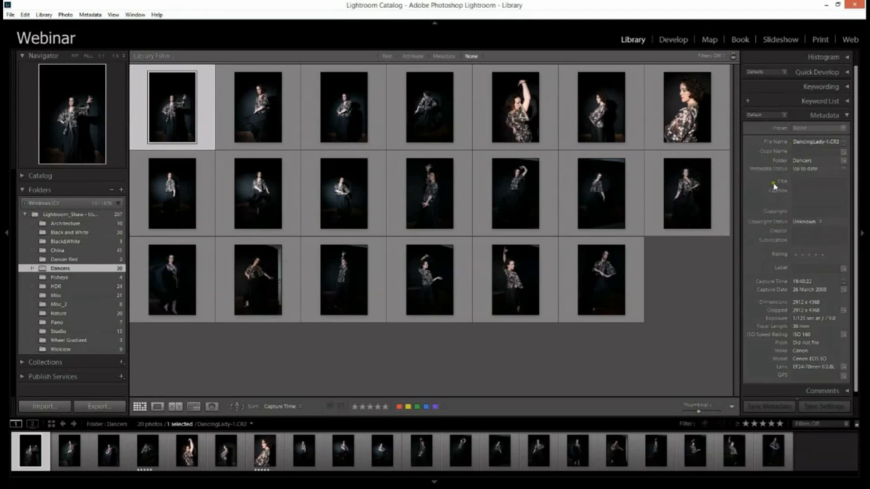
{"action": "scroll", "coordinate": [772, 187], "scroll_direction": "down", "scroll_amount": 1}
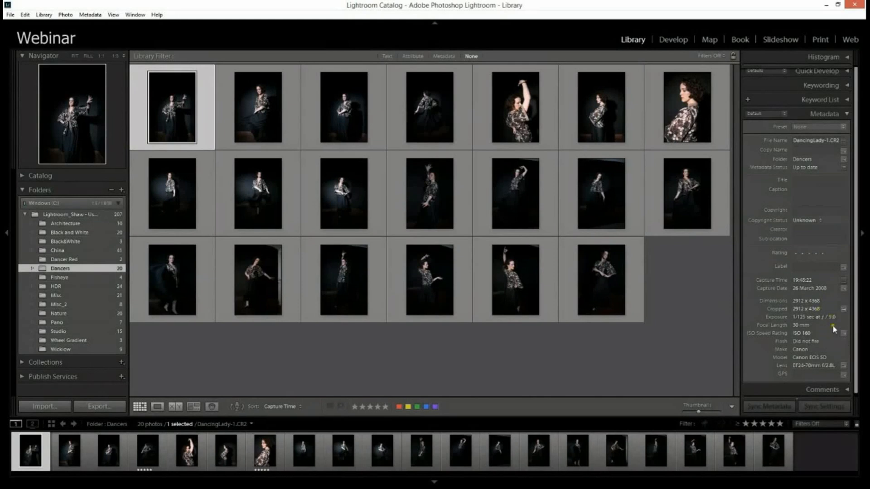
{"action": "scroll", "coordinate": [825, 354], "scroll_direction": "down", "scroll_amount": 1}
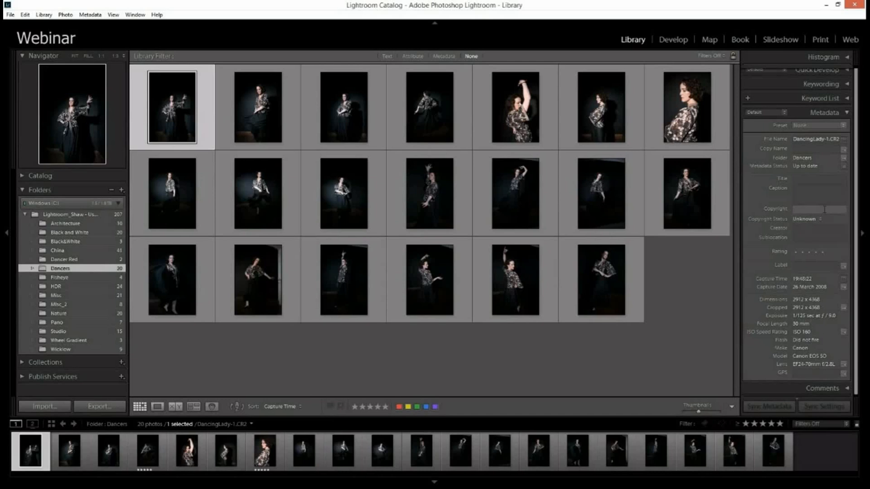
Step: Add the Fall, Wildlife and Flowers & Plants keywords with the keyword set shortcuts
{"action": "key", "text": "alt"}
{"action": "key", "text": "alt+3"}
{"action": "key", "text": "alt+4"}
{"action": "key", "text": "alt+5"}
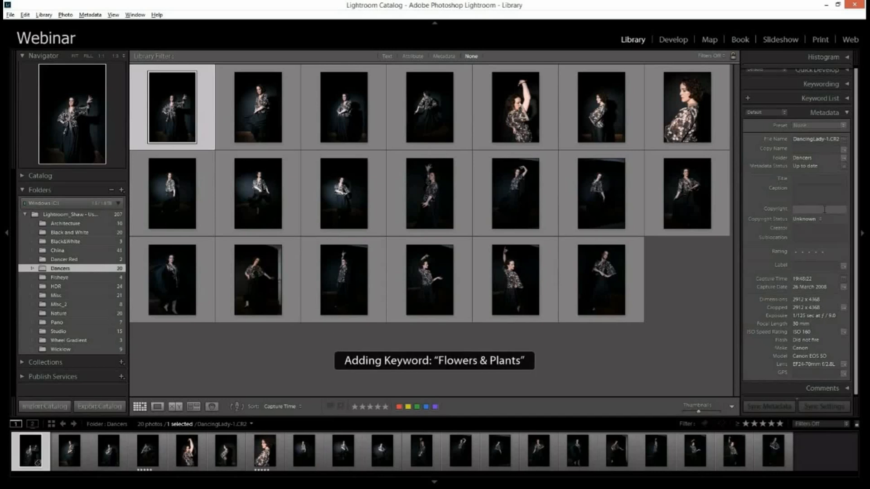
Step: Enter a © copyright notice with the owner's name and set status to Copyrighted
{"action": "left_click", "coordinate": [824, 210]}
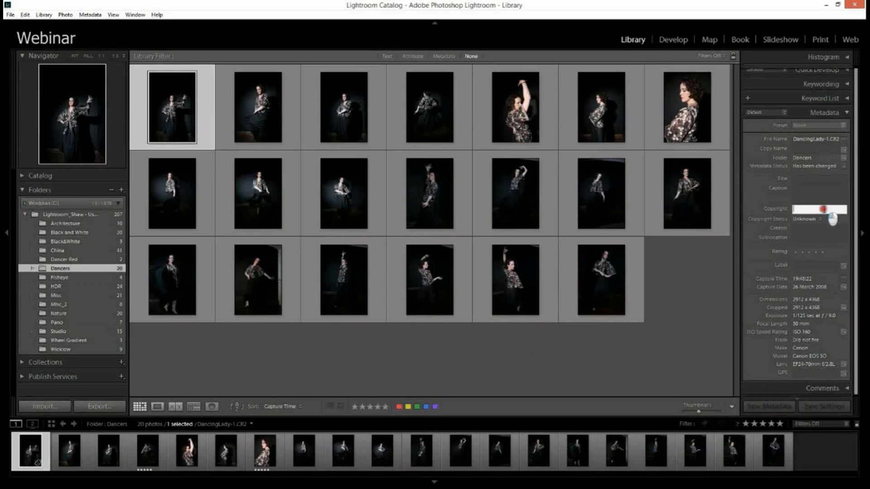
{"action": "key", "text": "alt"}
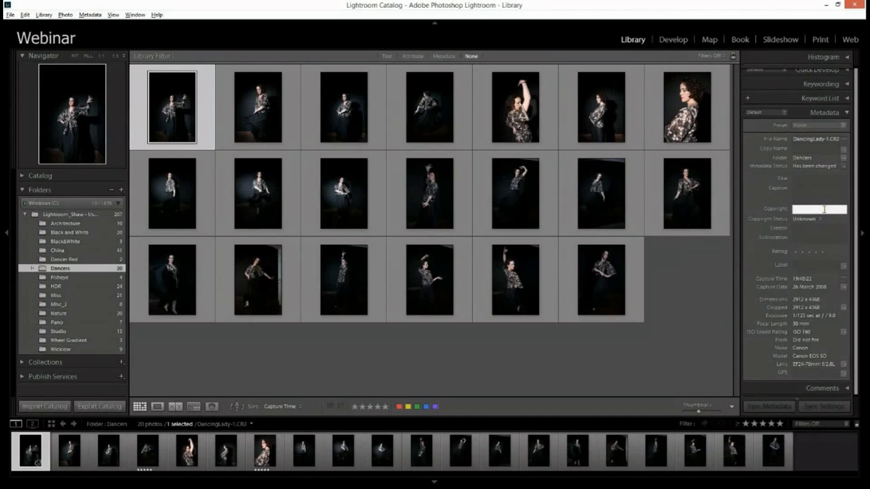
{"action": "type", "text": "©"}
{"action": "type", "text": "williamea"}
{"action": "key", "text": "BackSpace"}
{"action": "key", "text": "BackSpace"}
{"action": "type", "text": "eames"}
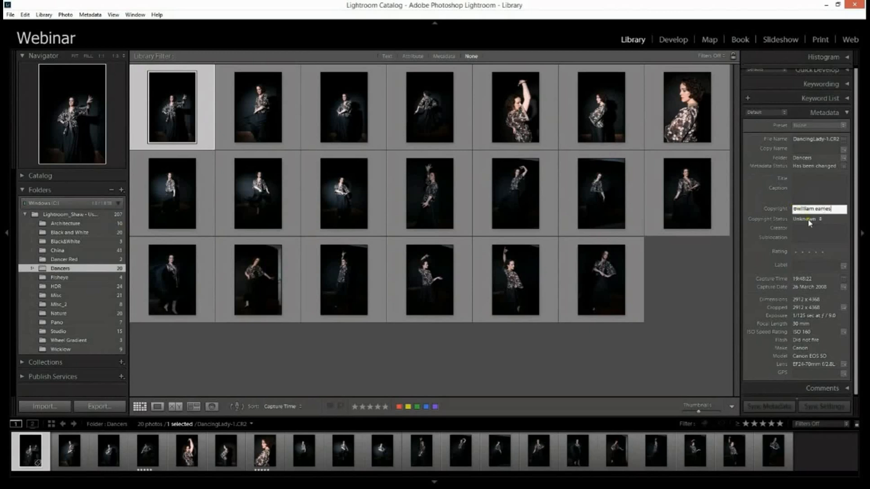
{"action": "left_click", "coordinate": [809, 220]}
{"action": "left_click", "coordinate": [813, 240]}
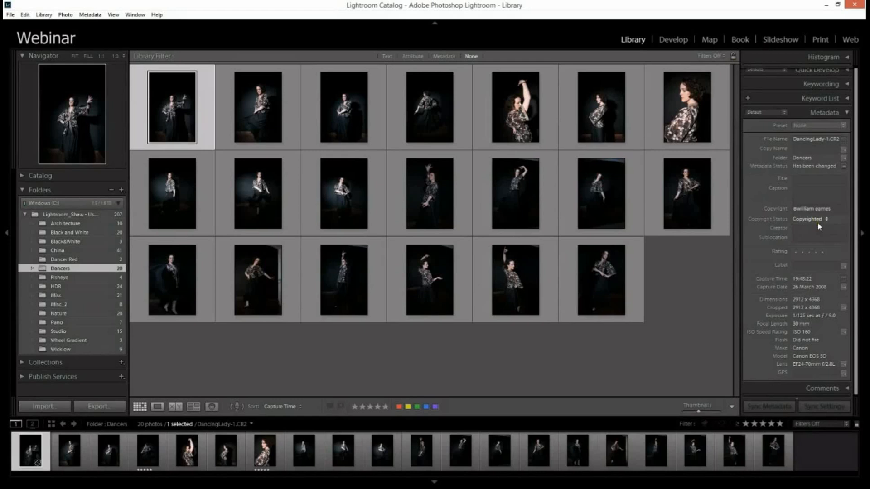
{"action": "left_click", "coordinate": [819, 226]}
Step: Compare the second dancer photo's metadata with the first photo's
{"action": "left_click", "coordinate": [760, 193]}
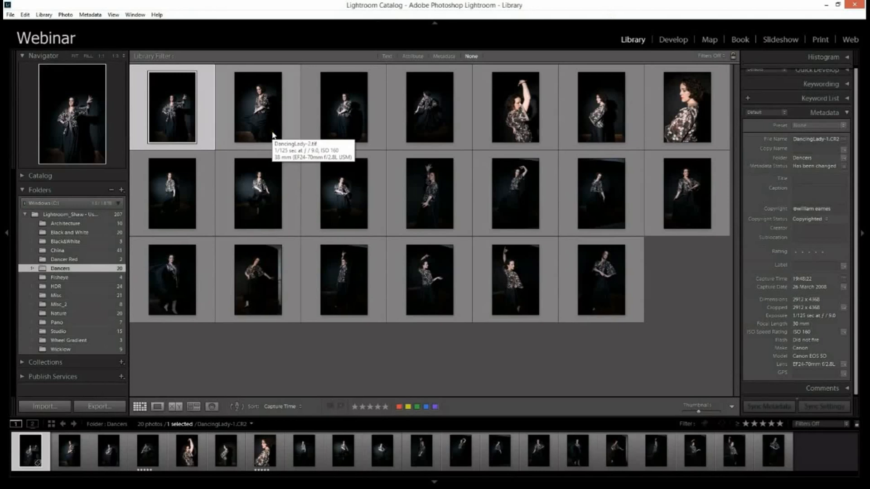
{"action": "left_click", "coordinate": [264, 113]}
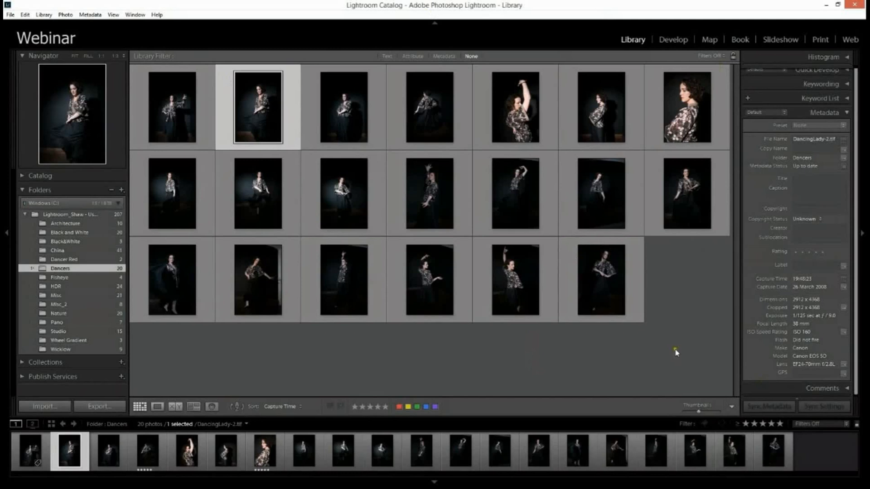
{"action": "left_click", "coordinate": [209, 116]}
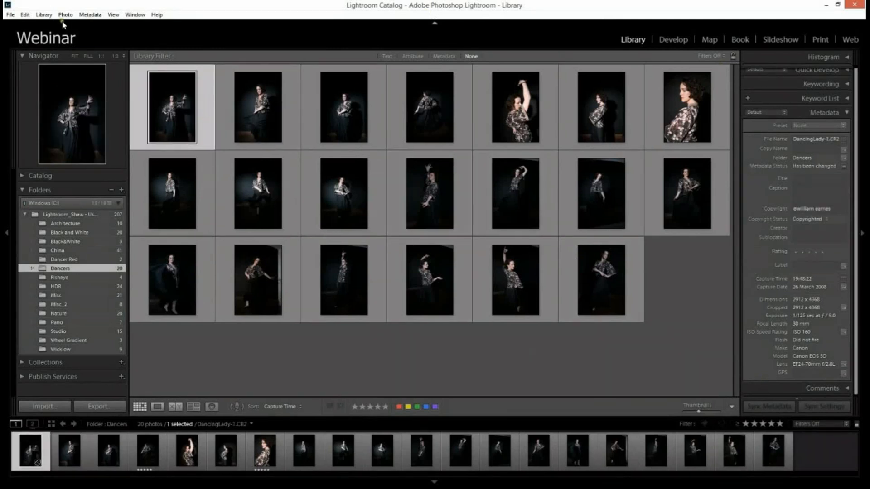
Step: Clear the selection, then select all 20 Dancers photos with Ctrl+A
{"action": "left_click", "coordinate": [30, 16]}
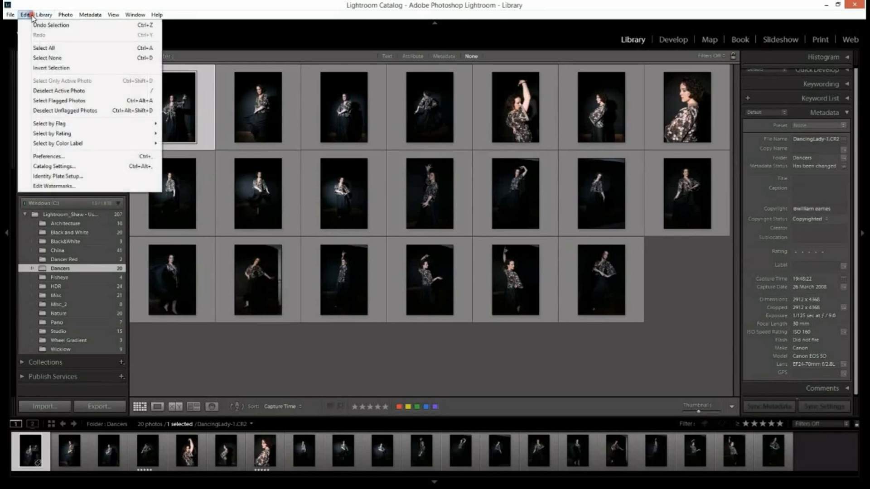
{"action": "left_click", "coordinate": [30, 16]}
{"action": "left_click", "coordinate": [30, 16]}
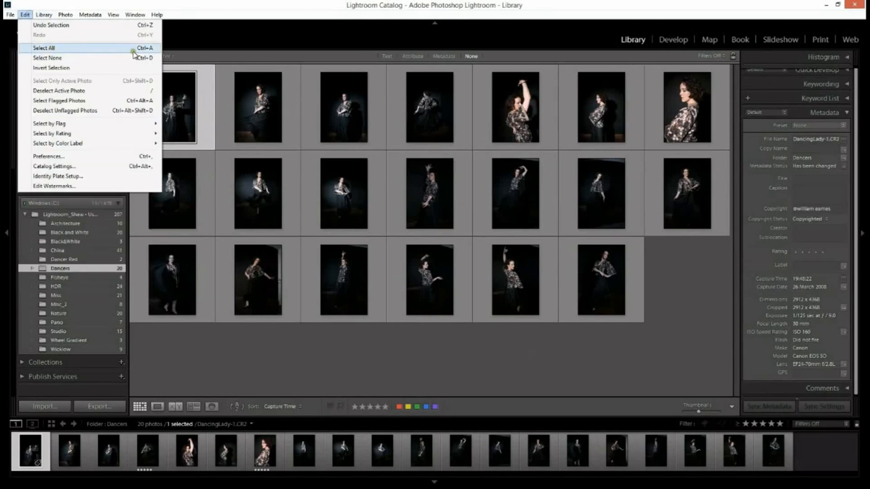
{"action": "left_click", "coordinate": [684, 295]}
{"action": "key", "text": "ctrl+a"}
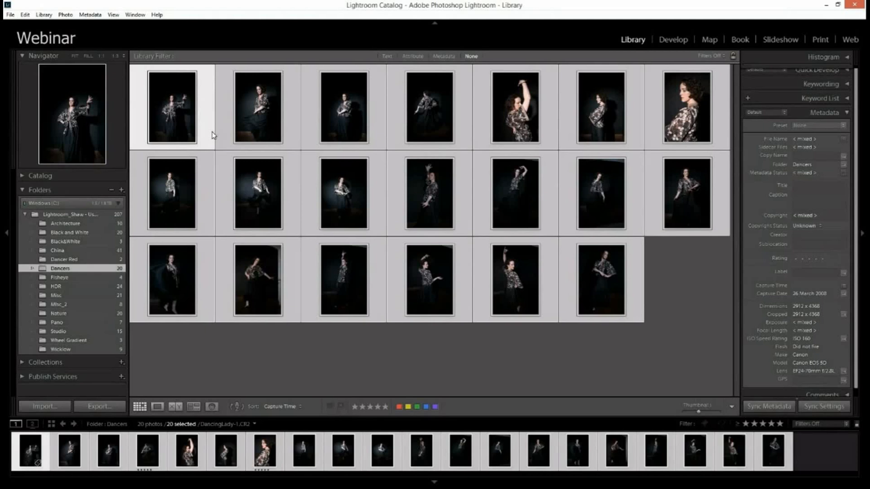
Step: Sync metadata to all 20 photos, applying only the IPTC Copyright fields
{"action": "left_click", "coordinate": [765, 407]}
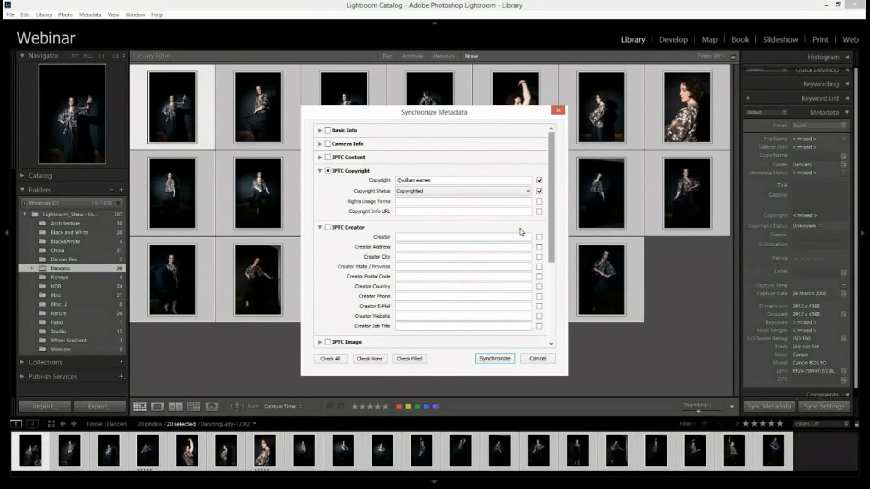
{"action": "left_click", "coordinate": [319, 130]}
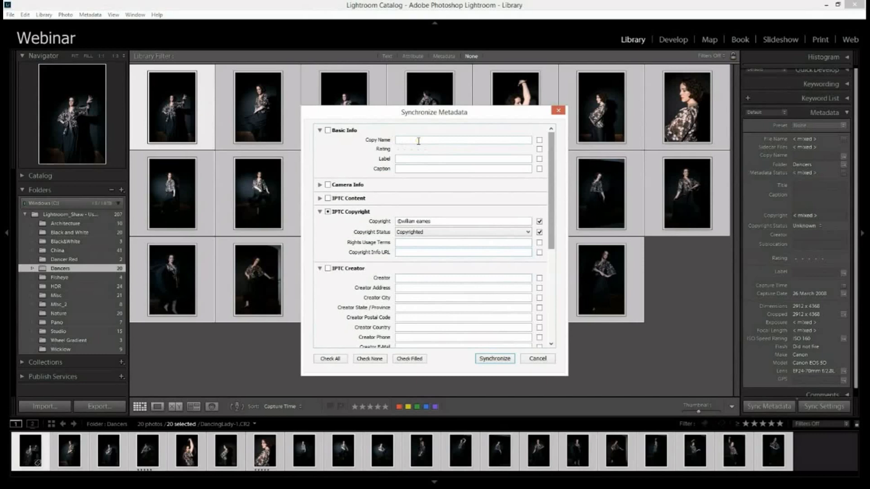
{"action": "left_click", "coordinate": [320, 130]}
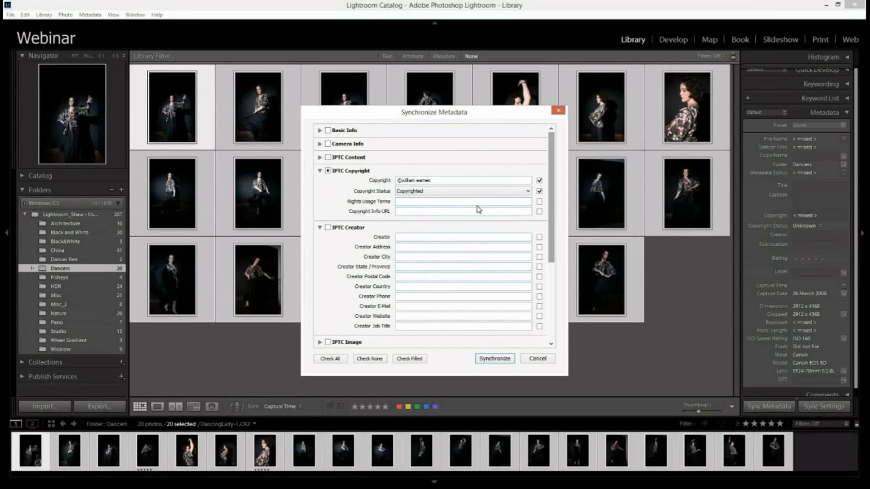
{"action": "scroll", "coordinate": [480, 238], "scroll_direction": "down", "scroll_amount": 3}
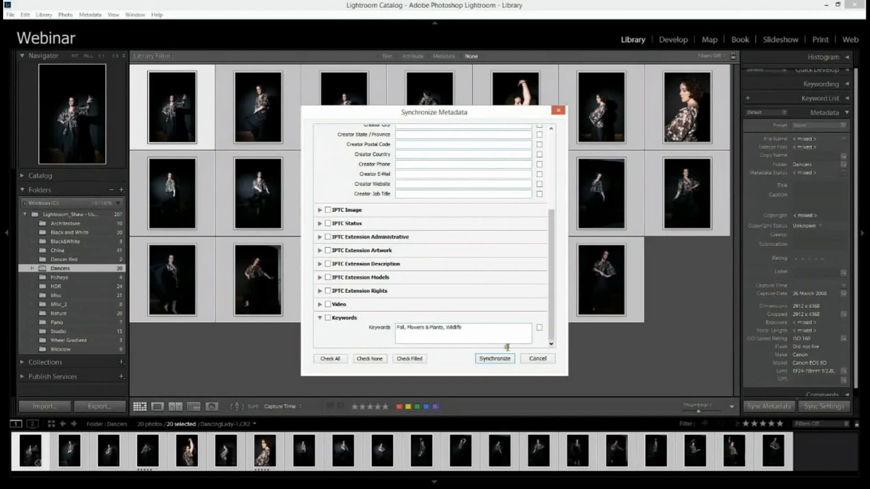
{"action": "scroll", "coordinate": [480, 290], "scroll_direction": "up", "scroll_amount": 2}
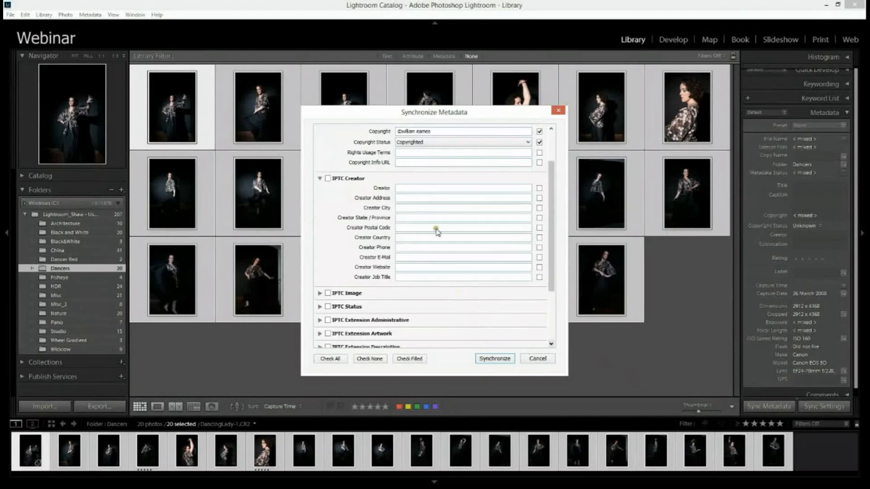
{"action": "scroll", "coordinate": [433, 226], "scroll_direction": "up", "scroll_amount": 1}
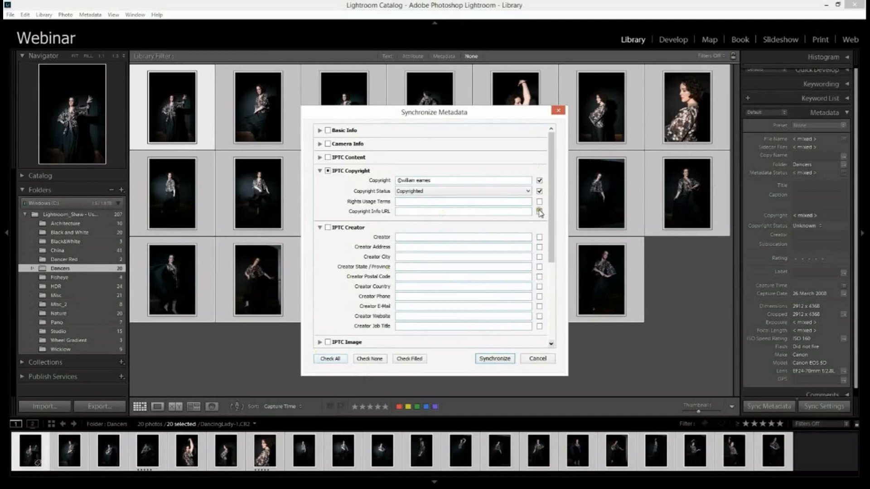
{"action": "left_click", "coordinate": [320, 144]}
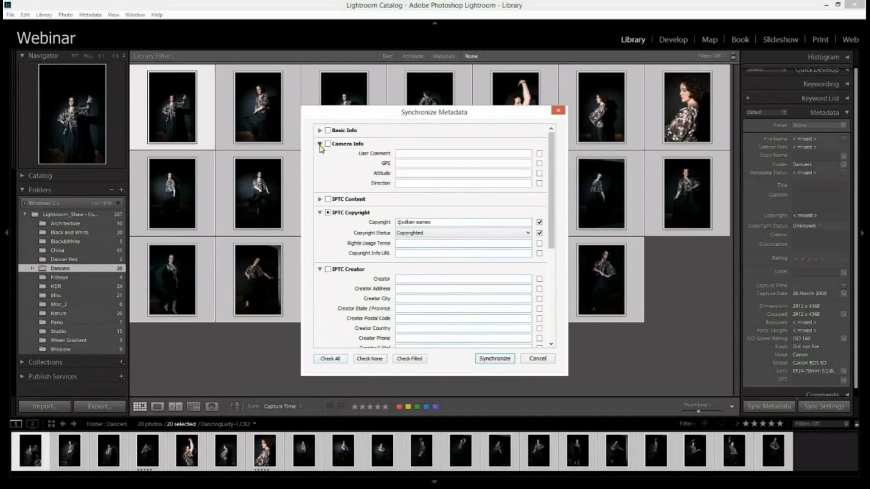
{"action": "left_click", "coordinate": [320, 144]}
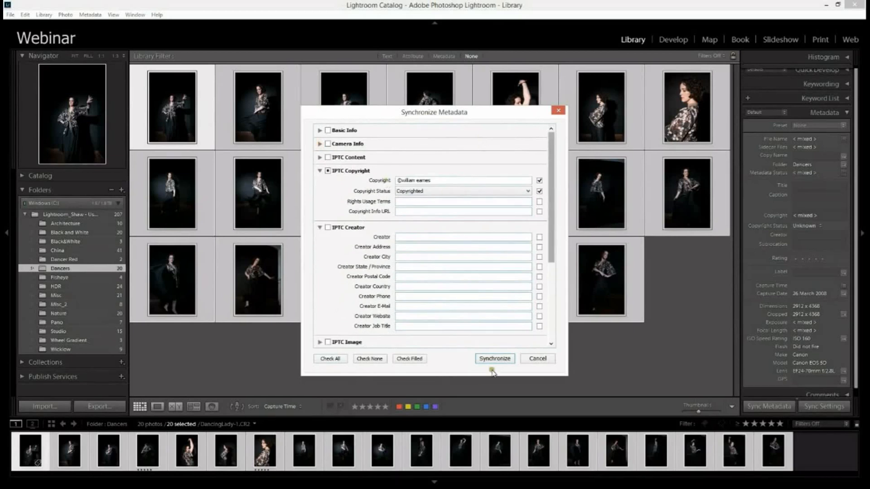
{"action": "left_click", "coordinate": [501, 360]}
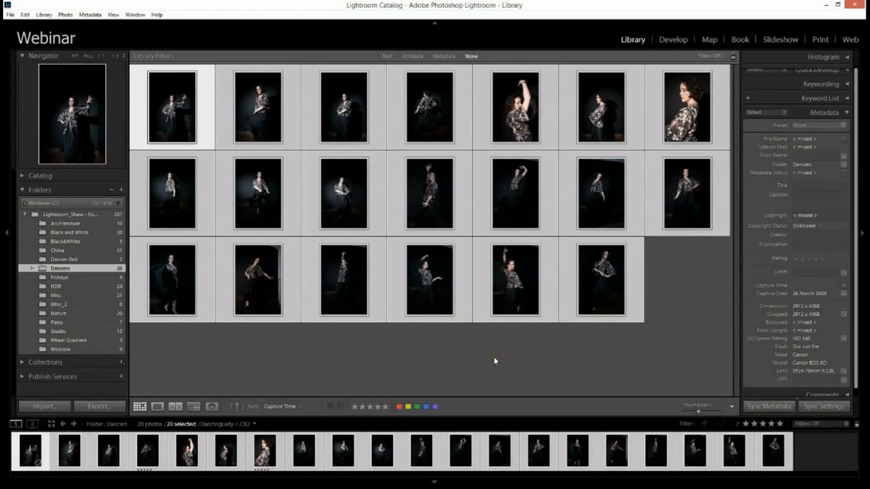
Step: Check photos two through six carry the synced copyright, then open the metadata Preset list
{"action": "left_click", "coordinate": [271, 126]}
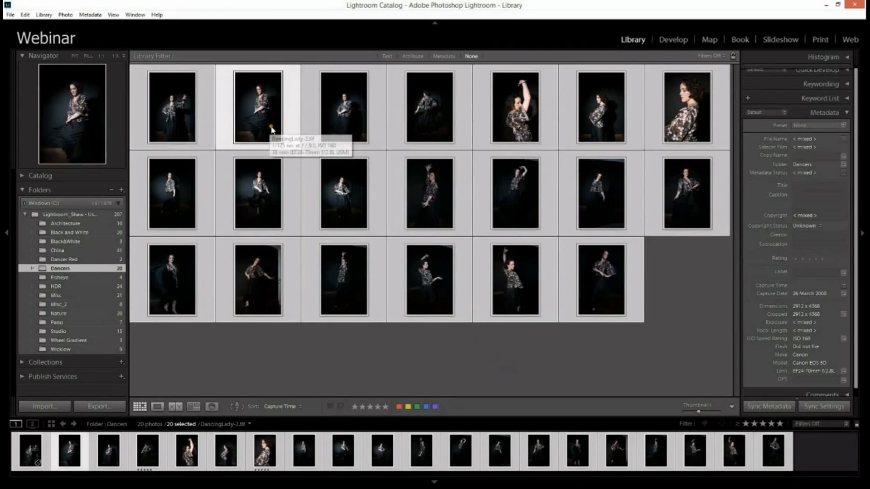
{"action": "left_click", "coordinate": [372, 391]}
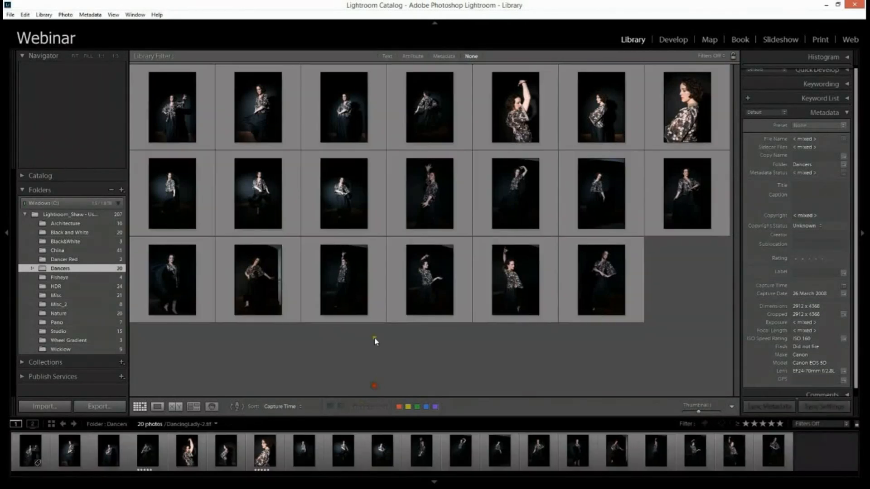
{"action": "left_click", "coordinate": [281, 111]}
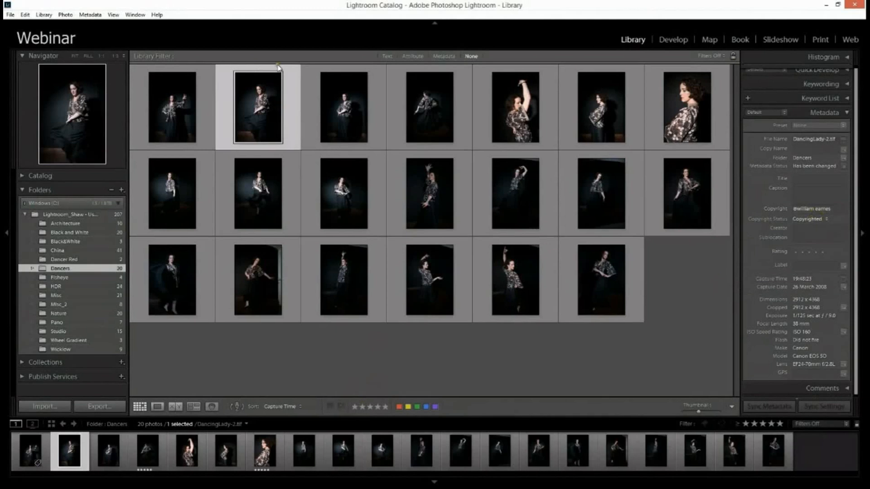
{"action": "left_click", "coordinate": [353, 124]}
{"action": "left_click", "coordinate": [403, 128]}
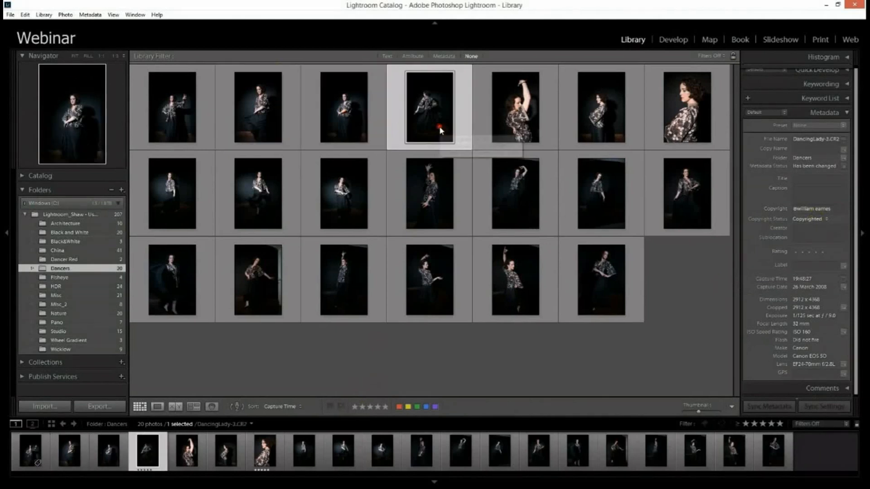
{"action": "left_click", "coordinate": [503, 132]}
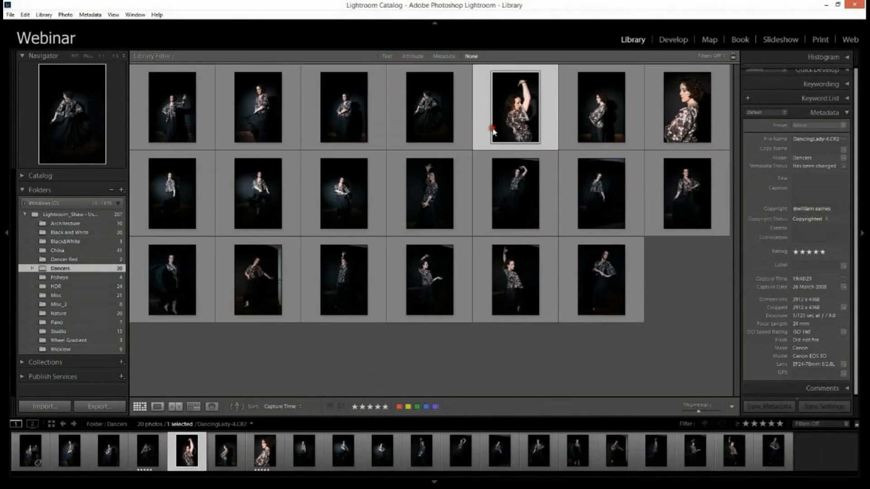
{"action": "left_click", "coordinate": [600, 121]}
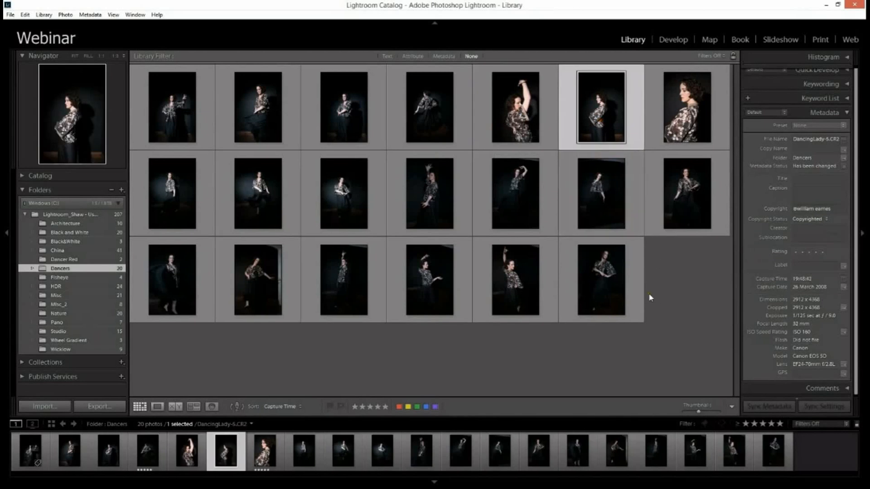
{"action": "left_click", "coordinate": [843, 126]}
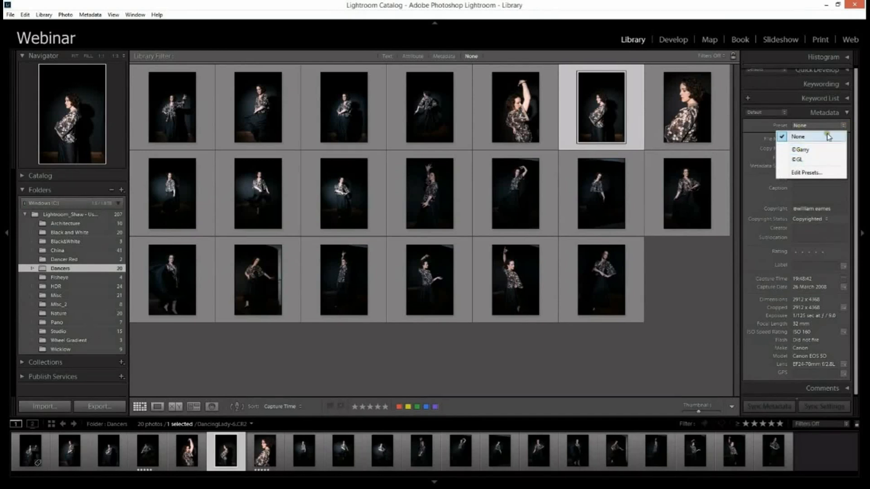
Step: Save the current metadata as a new preset named © plus the owner's name
{"action": "left_click", "coordinate": [811, 173]}
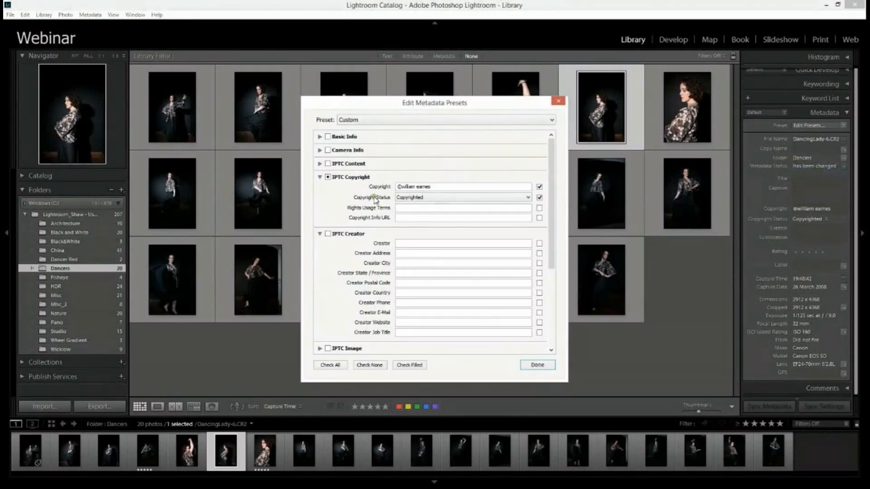
{"action": "left_click", "coordinate": [421, 124]}
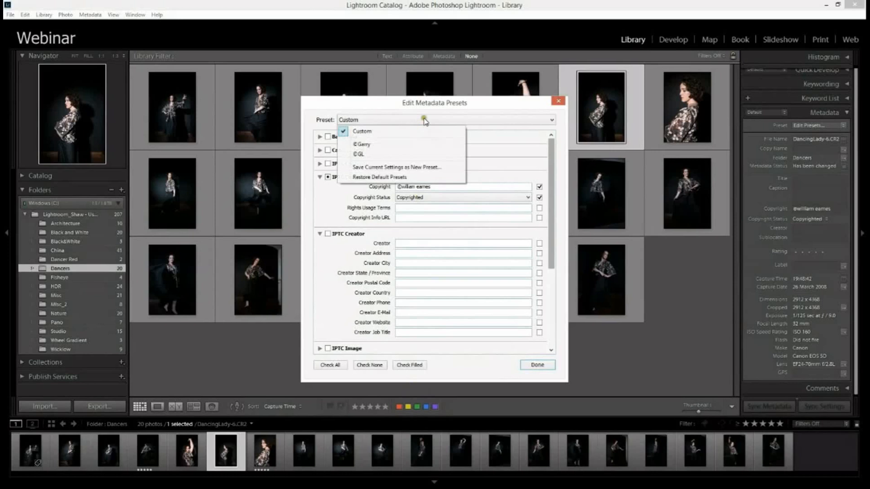
{"action": "left_click", "coordinate": [418, 168]}
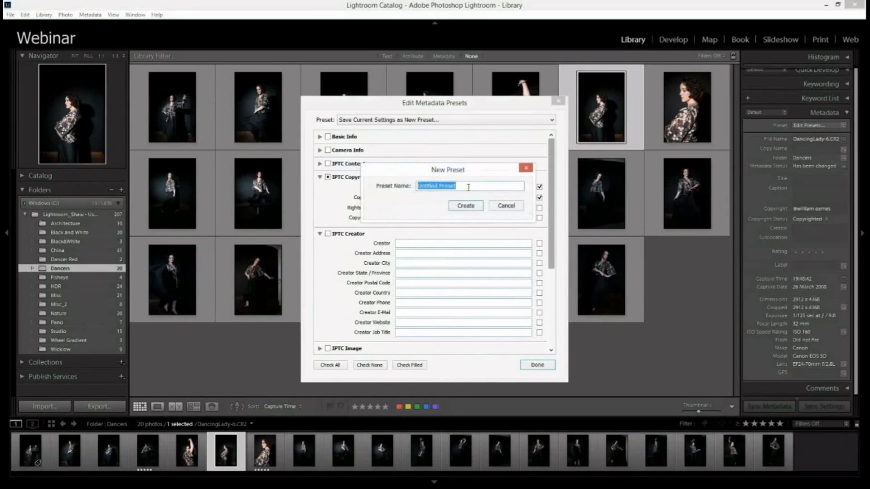
{"action": "key", "text": "alt"}
{"action": "type", "text": "©WILL"}
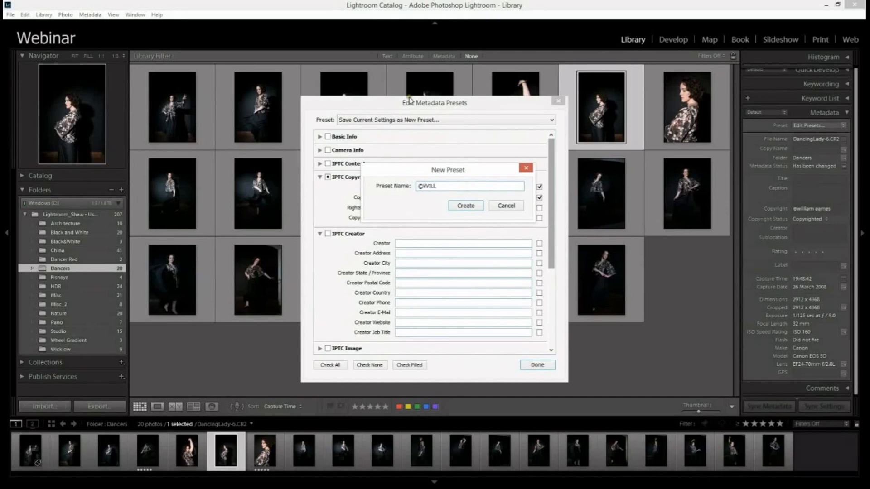
{"action": "left_click", "coordinate": [456, 206]}
{"action": "left_click", "coordinate": [538, 365]}
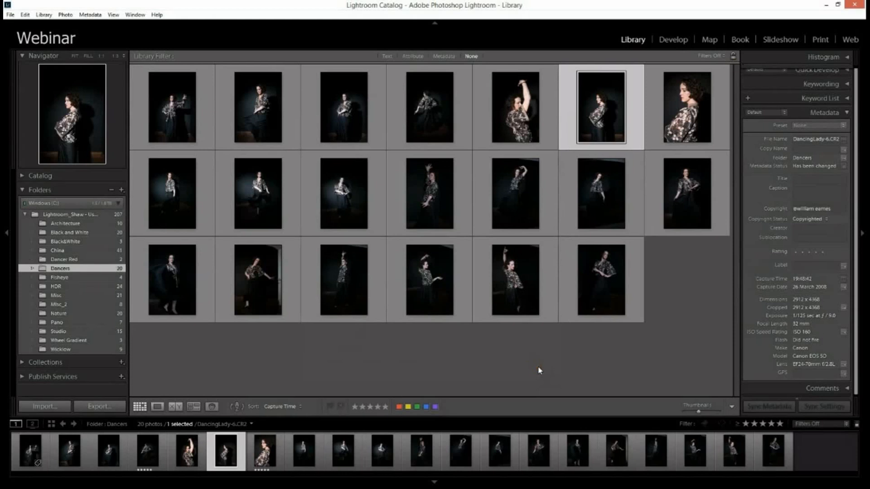
Step: Verify the new copyright preset appears in the Preset list, deselect, and go to Develop
{"action": "left_click", "coordinate": [818, 126]}
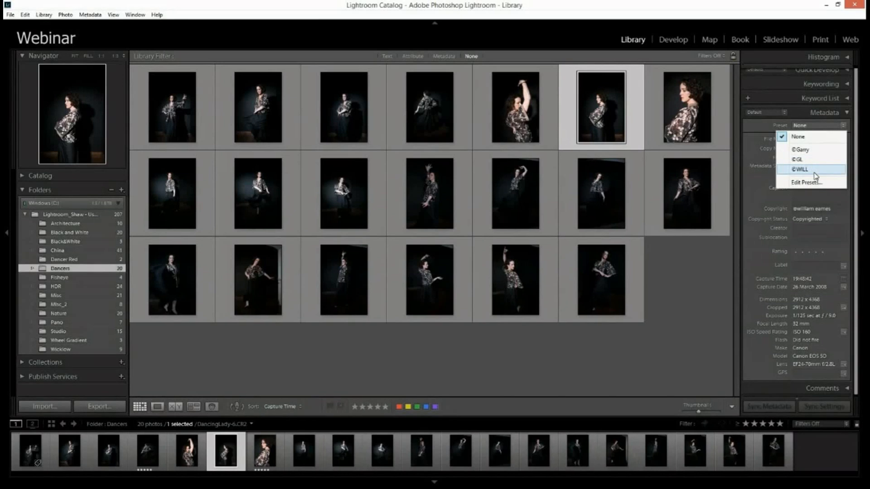
{"action": "left_click", "coordinate": [685, 312]}
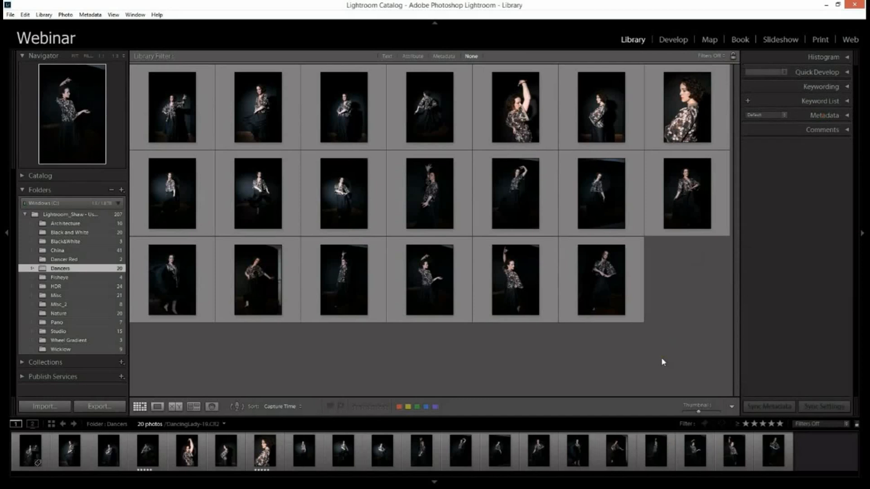
{"action": "left_click", "coordinate": [670, 42]}
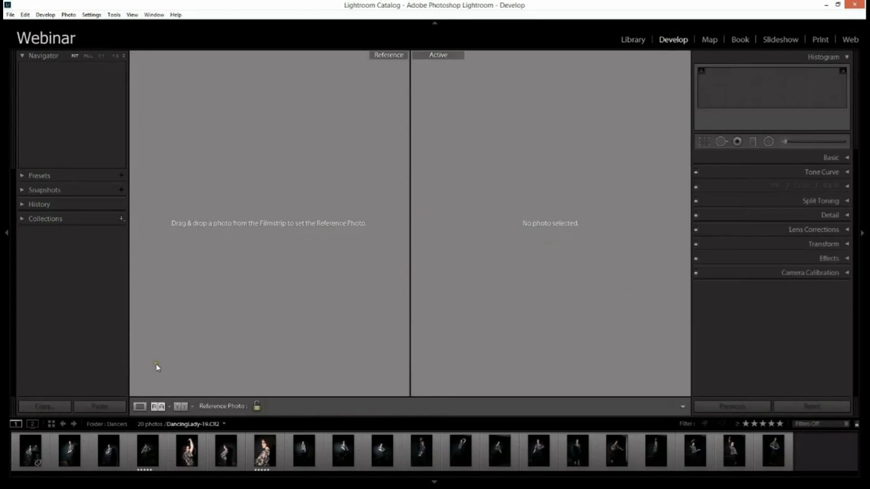
Step: Load DancingLady-1 in Loupe view, enlarge the filmstrip thumbnails and narrow the right panel
{"action": "left_click", "coordinate": [139, 407]}
{"action": "left_click", "coordinate": [21, 451]}
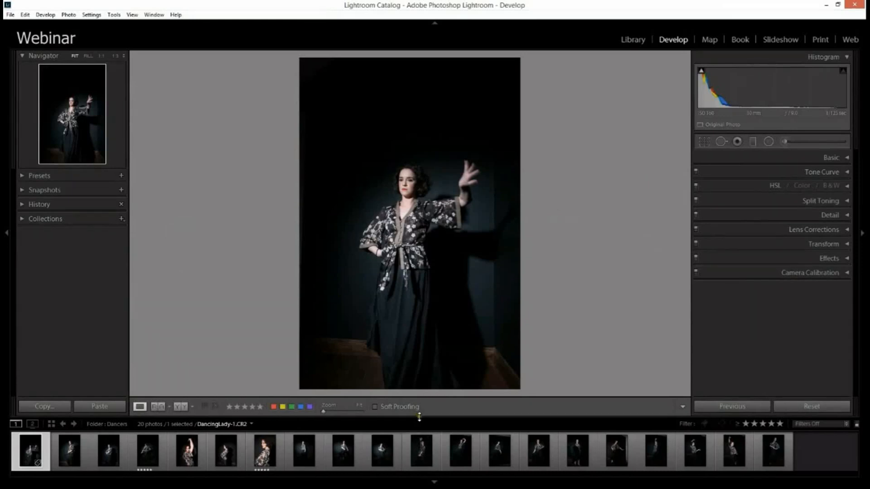
{"action": "left_click_drag", "start_coordinate": [419, 417], "coordinate": [437, 350]}
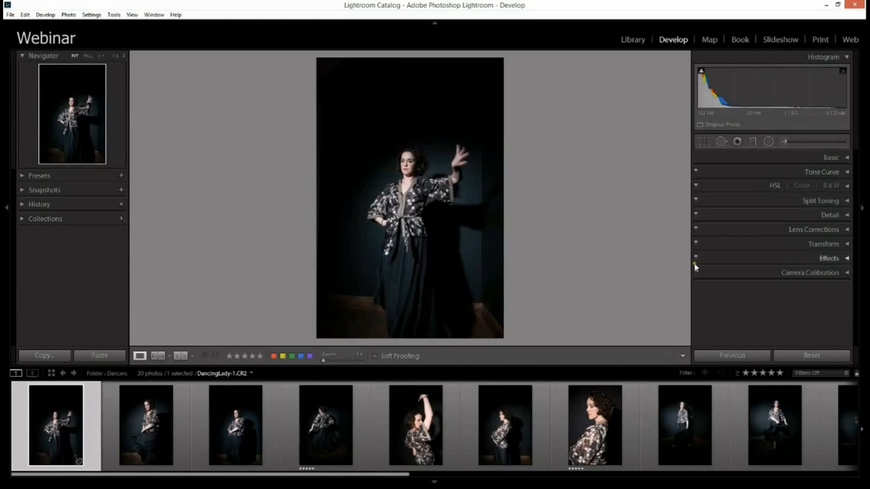
{"action": "left_click_drag", "start_coordinate": [692, 288], "coordinate": [699, 288]}
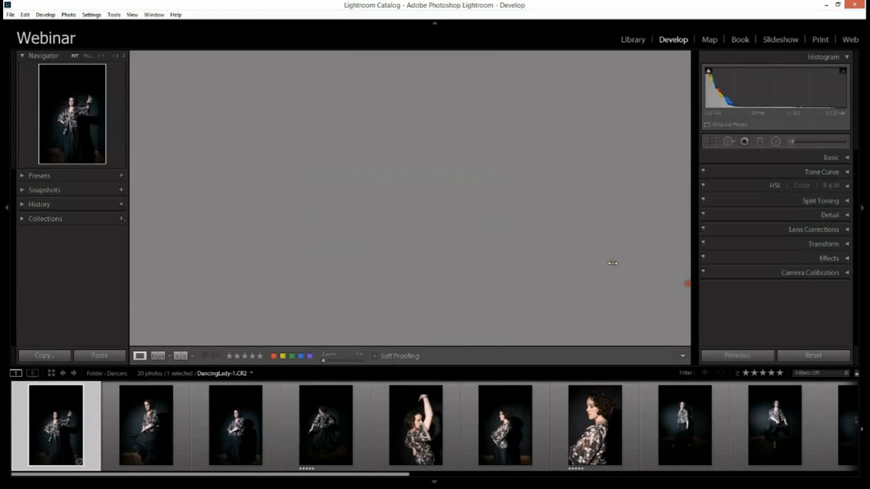
Step: Set DancingLady-1's white balance temperature to 4500 in the Basic panel
{"action": "left_click", "coordinate": [789, 158]}
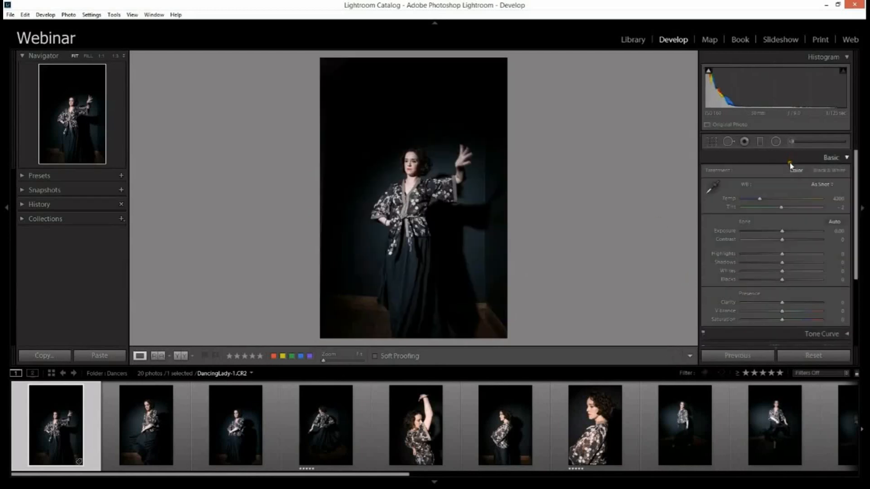
{"action": "left_click", "coordinate": [714, 185]}
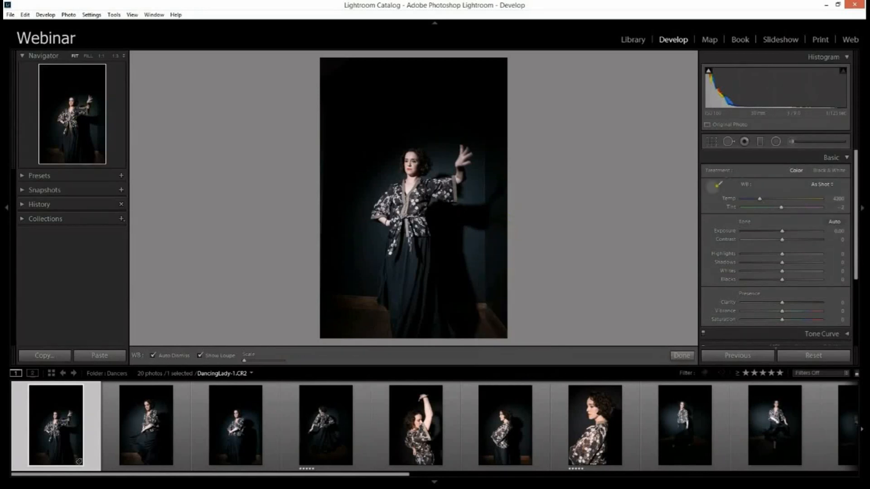
{"action": "left_click", "coordinate": [716, 186]}
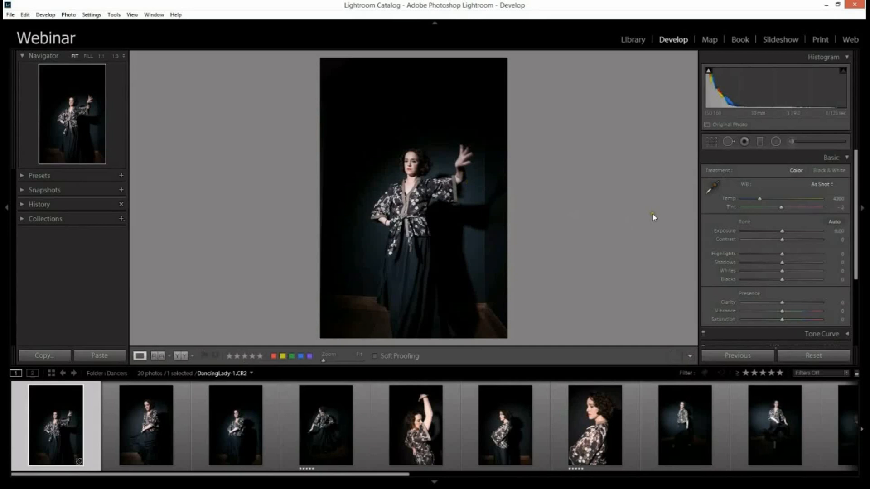
{"action": "left_click", "coordinate": [764, 202]}
{"action": "left_click", "coordinate": [837, 198]}
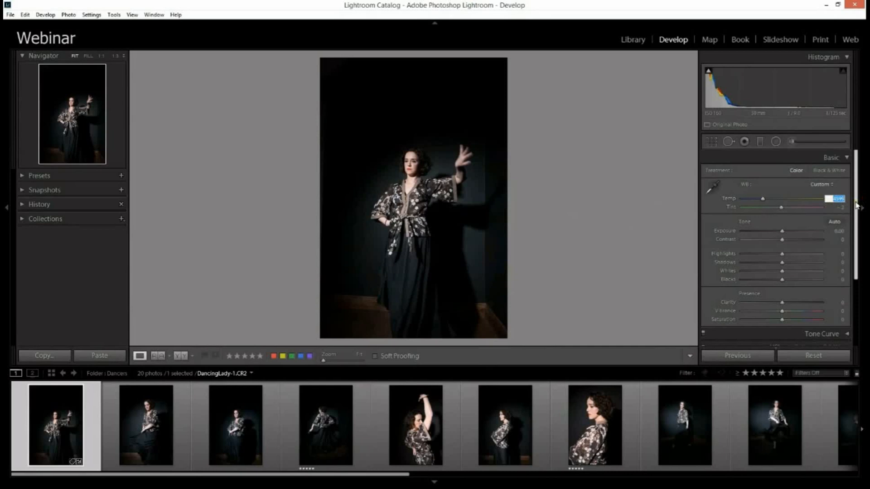
{"action": "type", "text": "4500"}
{"action": "key", "text": "Return"}
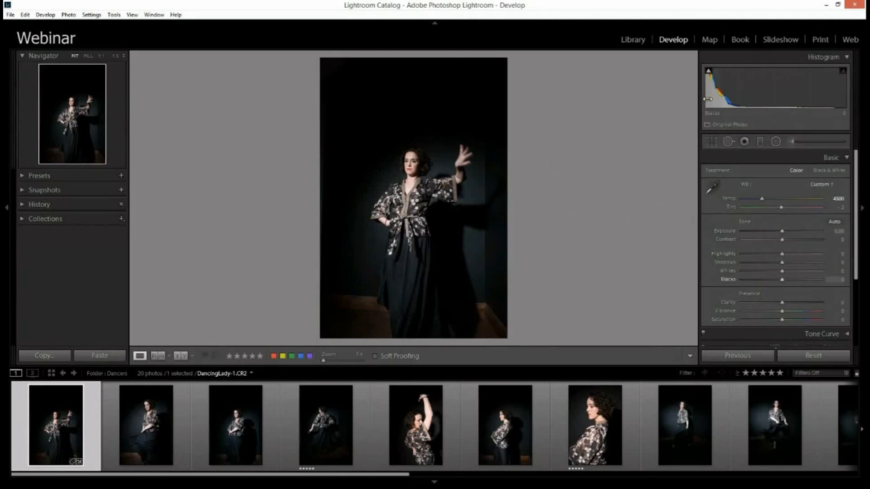
Step: Reset Blacks to zero, then raise it to +5
{"action": "left_click_drag", "start_coordinate": [708, 99], "coordinate": [750, 107]}
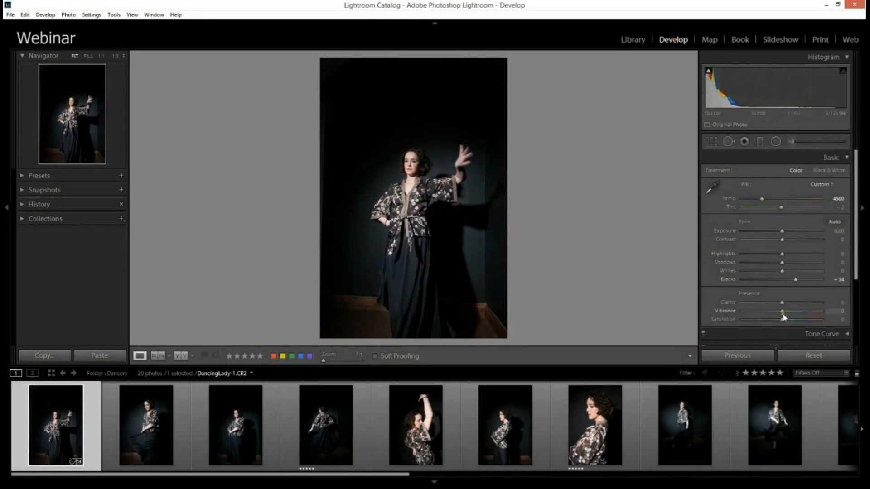
{"action": "double_click", "coordinate": [795, 279]}
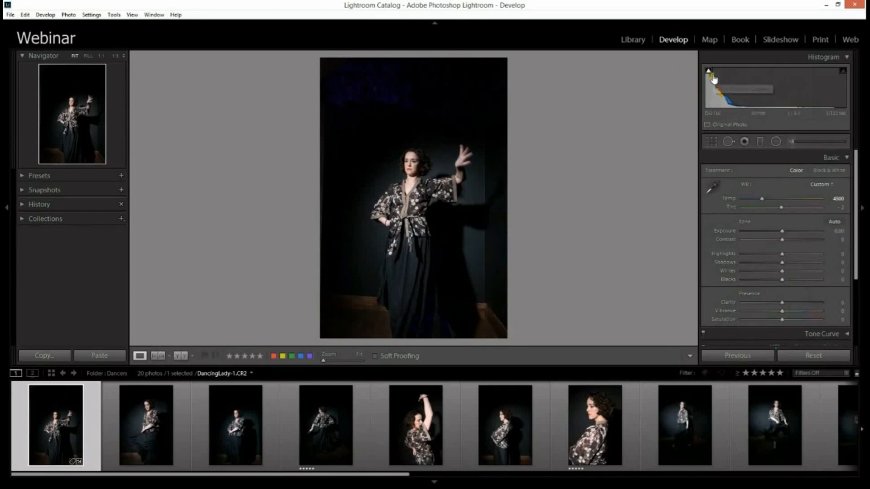
{"action": "left_click_drag", "start_coordinate": [782, 279], "coordinate": [788, 313]}
Step: Split-tone highlights at hue 63, saturation 20 and shadows at hue 242, saturation 18
{"action": "scroll", "coordinate": [780, 276], "scroll_direction": "down", "scroll_amount": 2}
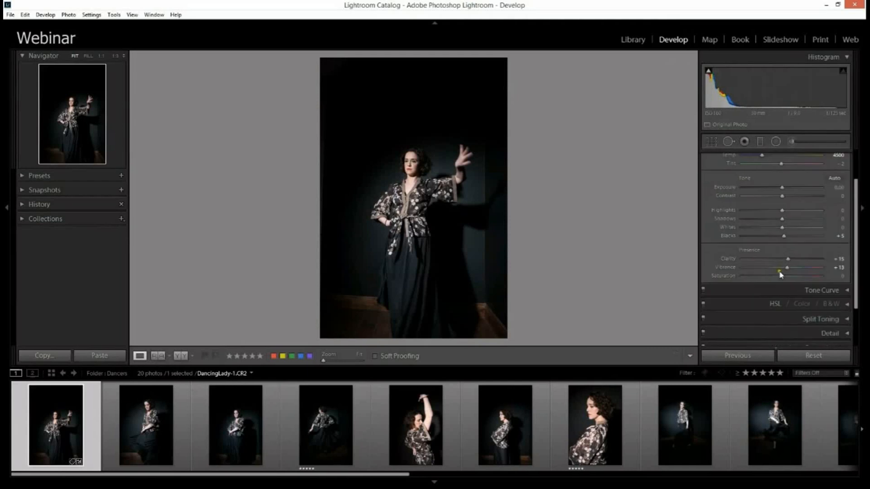
{"action": "scroll", "coordinate": [780, 275], "scroll_direction": "down", "scroll_amount": 3}
{"action": "left_click", "coordinate": [802, 279]}
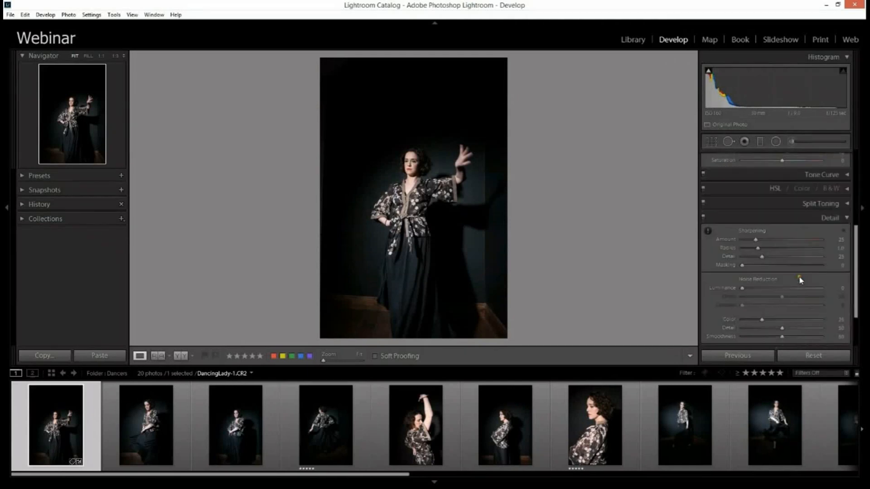
{"action": "left_click", "coordinate": [783, 204]}
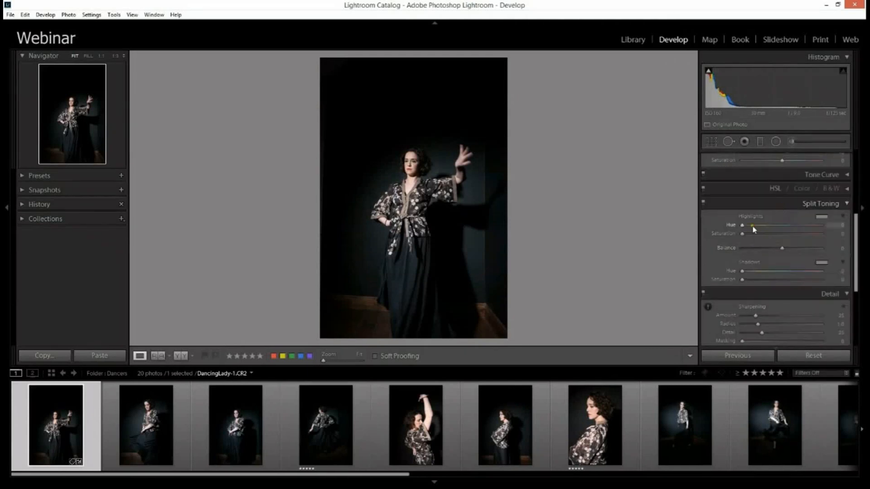
{"action": "mouse_move", "coordinate": [754, 229]}
{"action": "left_mouse_down"}
{"action": "mouse_move", "coordinate": [753, 236]}
{"action": "mouse_move", "coordinate": [771, 237]}
{"action": "mouse_move", "coordinate": [760, 240]}
{"action": "left_mouse_up"}
{"action": "left_click_drag", "start_coordinate": [742, 271], "coordinate": [797, 272]}
{"action": "left_click_drag", "start_coordinate": [742, 279], "coordinate": [793, 273]}
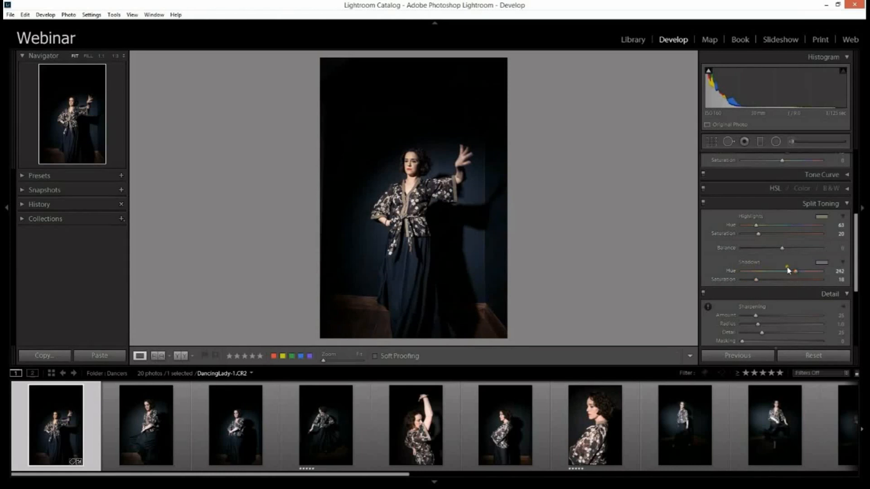
Step: Collapse the Detail, Split Toning and Basic panels
{"action": "left_click", "coordinate": [717, 294]}
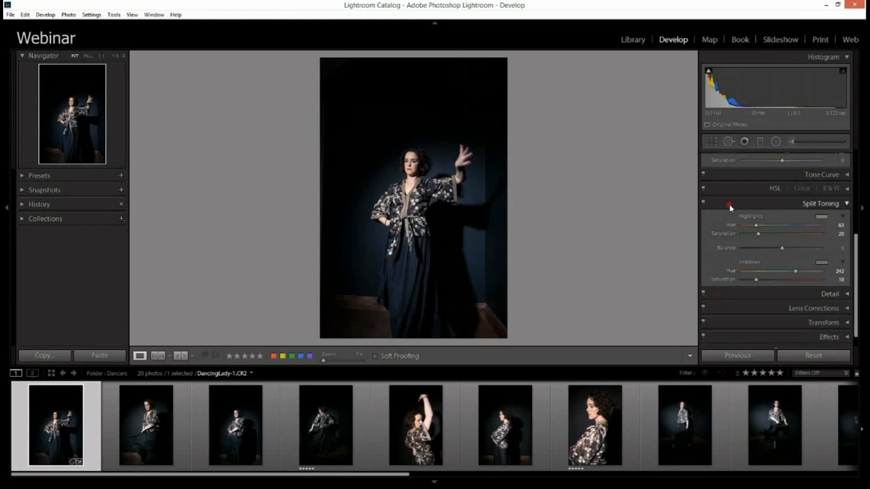
{"action": "left_click", "coordinate": [730, 205]}
{"action": "scroll", "coordinate": [780, 254], "scroll_direction": "up", "scroll_amount": 5}
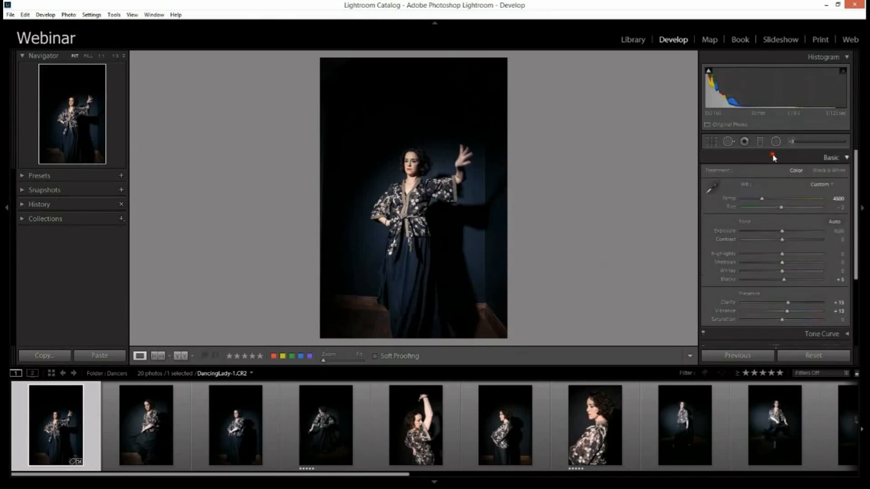
{"action": "left_click", "coordinate": [772, 156]}
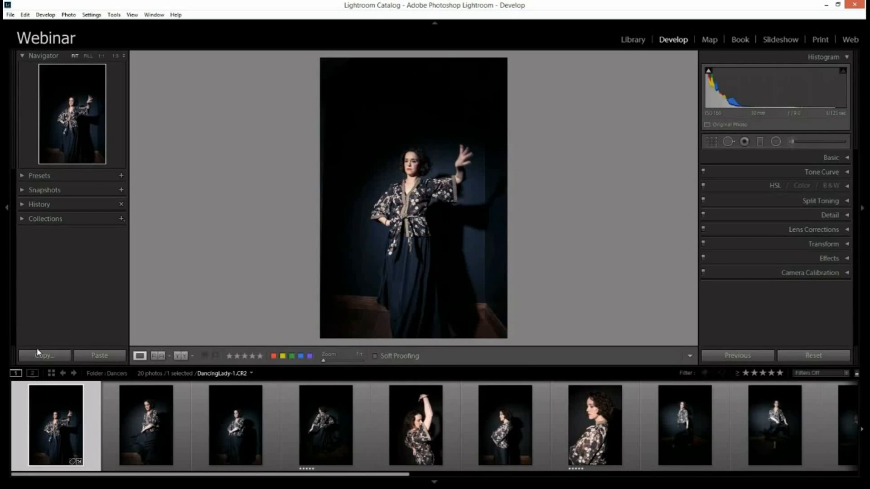
Step: Copy DancingLady-1's settings without local adjustments, transform, spot removal or crop, then open DancingLady-2
{"action": "left_click", "coordinate": [53, 357]}
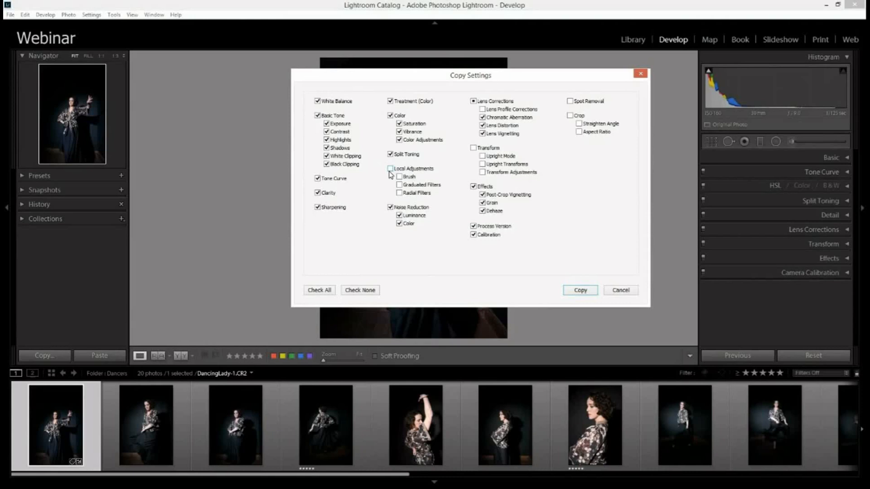
{"action": "left_click", "coordinate": [569, 291]}
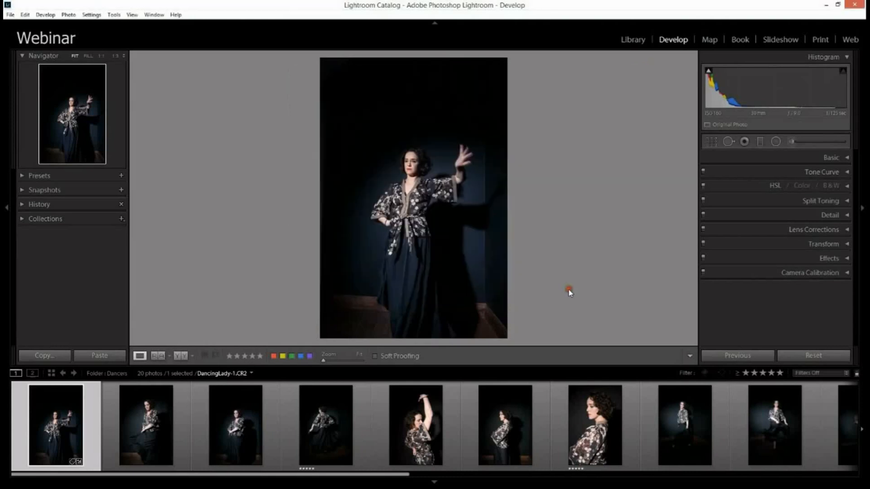
{"action": "left_click", "coordinate": [164, 412]}
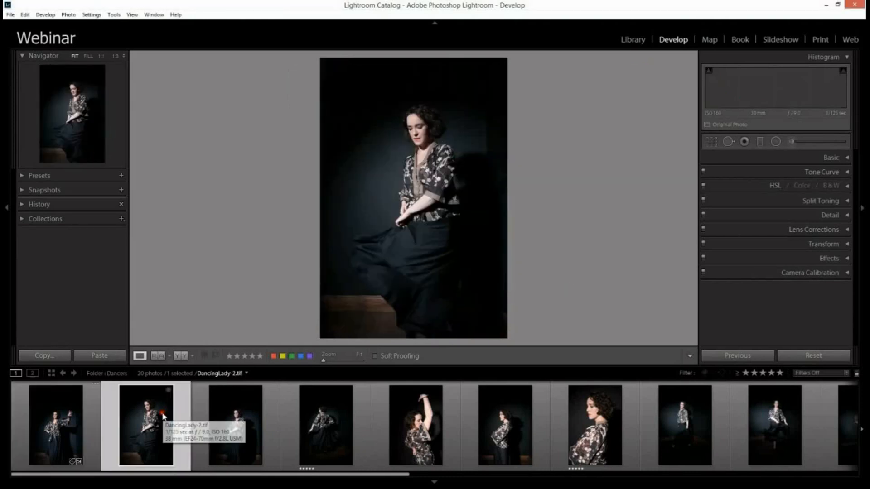
Step: Paste the copied develop settings onto DancingLady-2 and DancingLady-4
{"action": "left_click", "coordinate": [109, 358]}
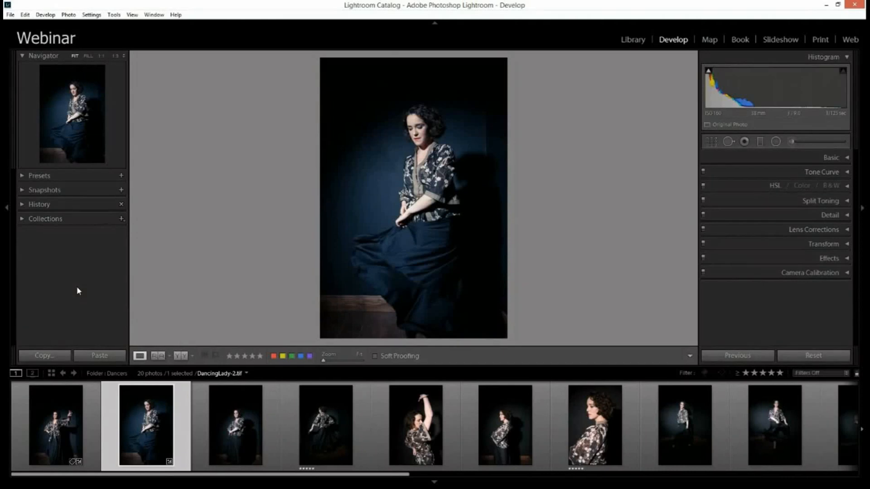
{"action": "left_click", "coordinate": [322, 426]}
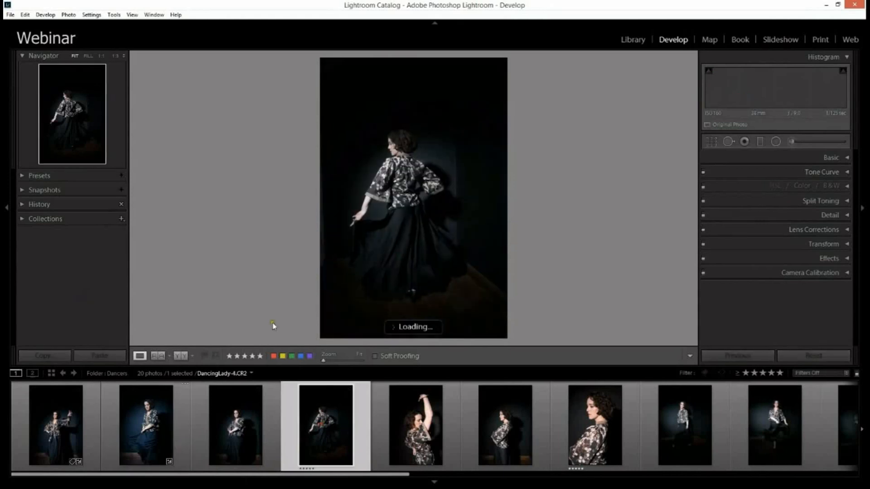
{"action": "left_click", "coordinate": [101, 356]}
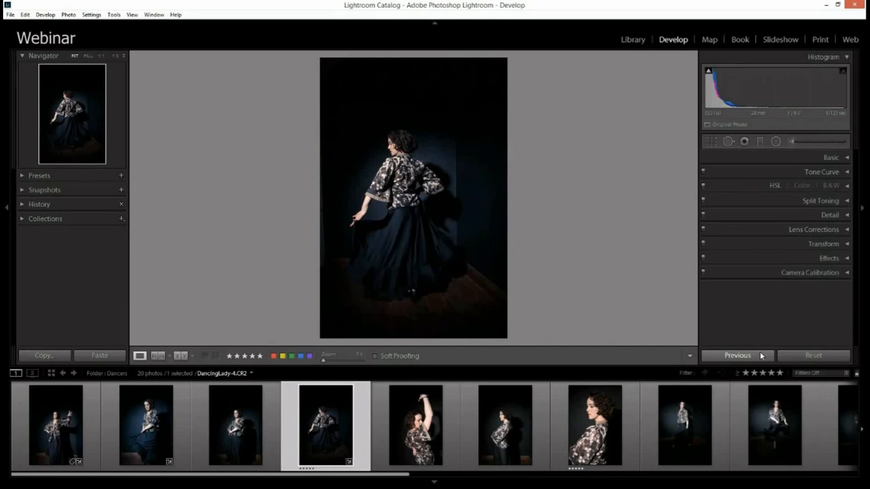
Step: Apply the previous photo's settings to the raised-arm and close-up dancer photos
{"action": "key", "text": "Right"}
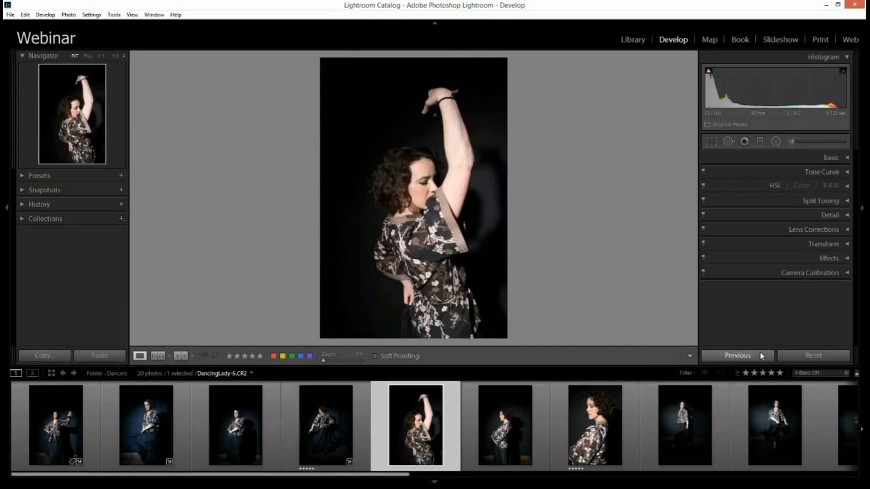
{"action": "left_click", "coordinate": [761, 356]}
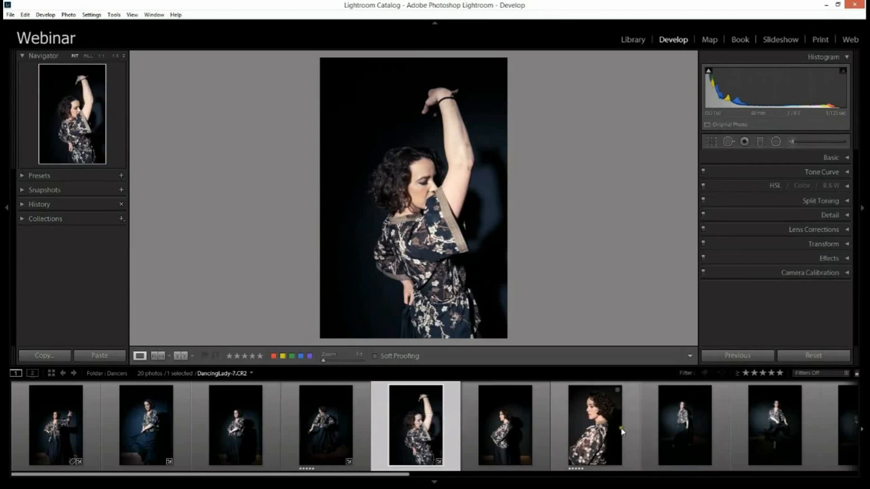
{"action": "left_click", "coordinate": [605, 429]}
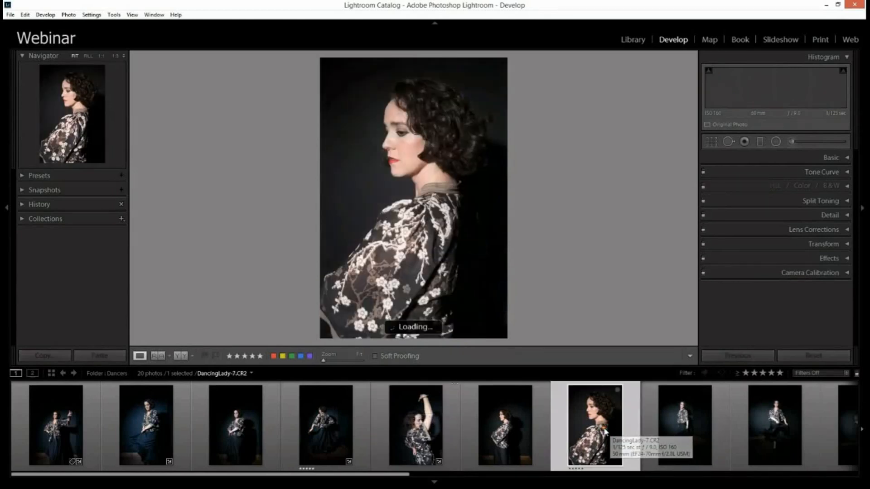
{"action": "left_click", "coordinate": [763, 357]}
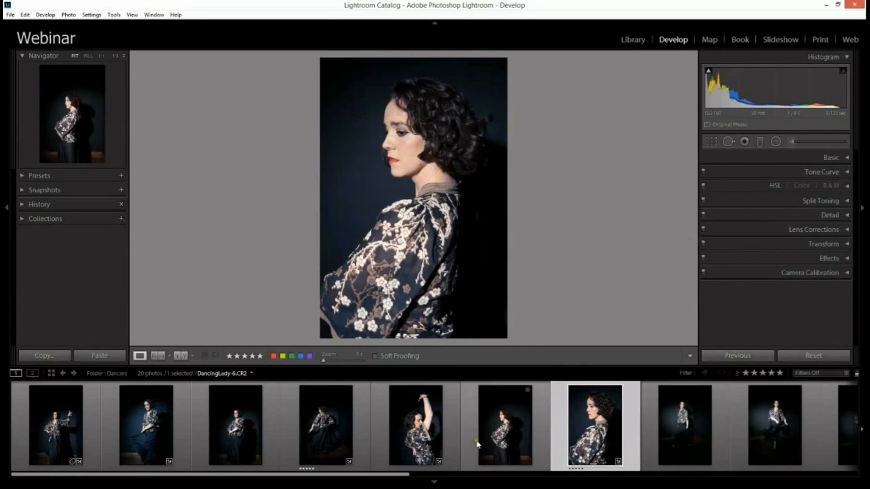
Step: Apply the previous settings to the twirling dancer photo, then return to the standing profile photo
{"action": "left_click", "coordinate": [497, 401]}
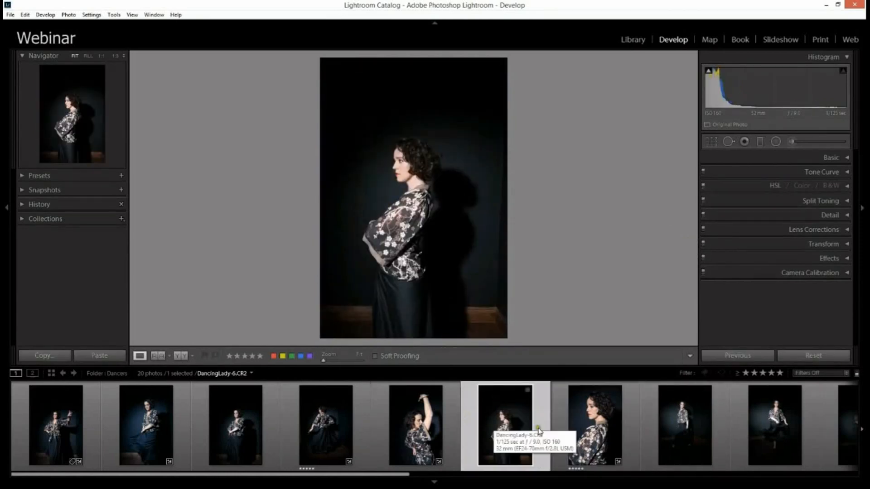
{"action": "left_click", "coordinate": [782, 422]}
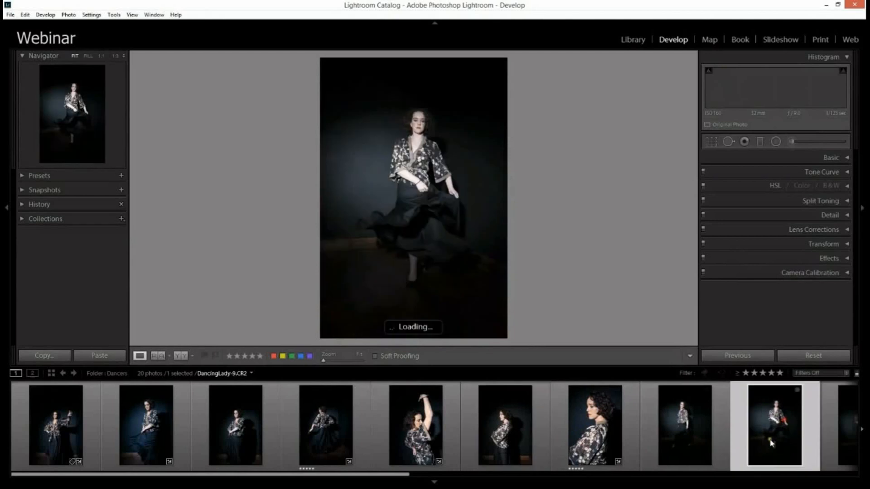
{"action": "left_click", "coordinate": [759, 358]}
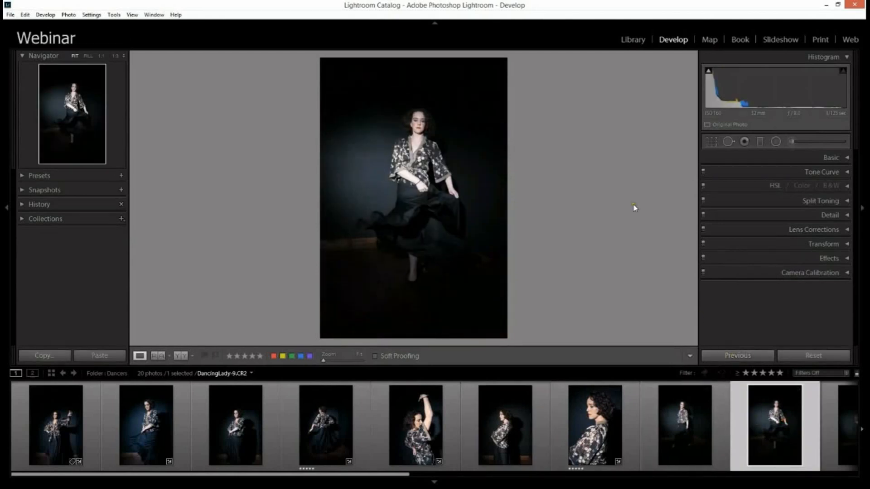
{"action": "left_click", "coordinate": [518, 409]}
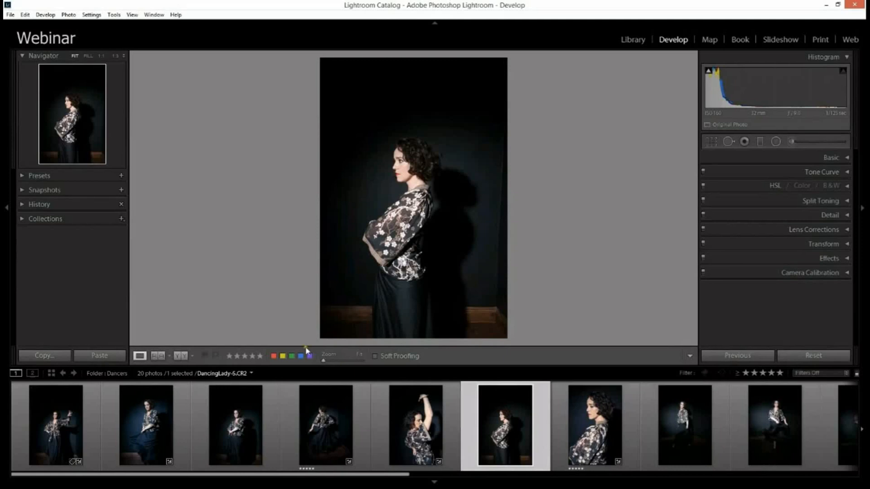
Step: Revert DancingLady-2 alone to its original settings with Reset
{"action": "left_click", "coordinate": [750, 433]}
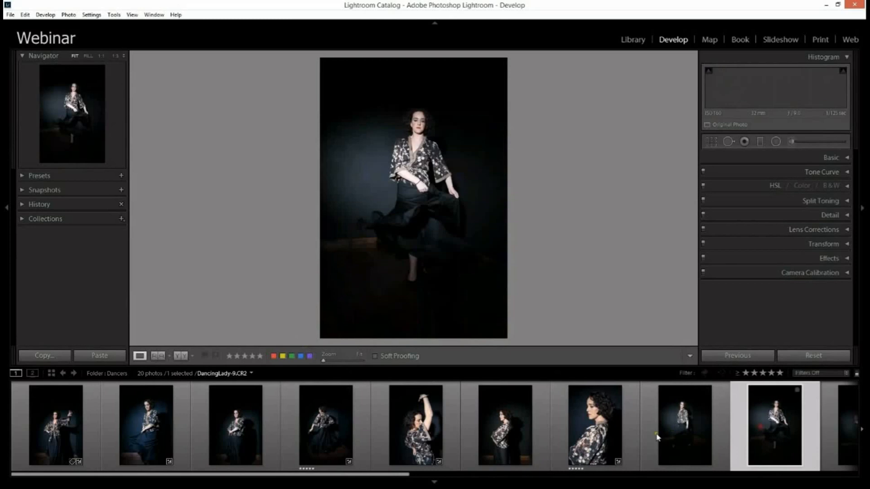
{"action": "left_click", "coordinate": [161, 425], "text": "shift"}
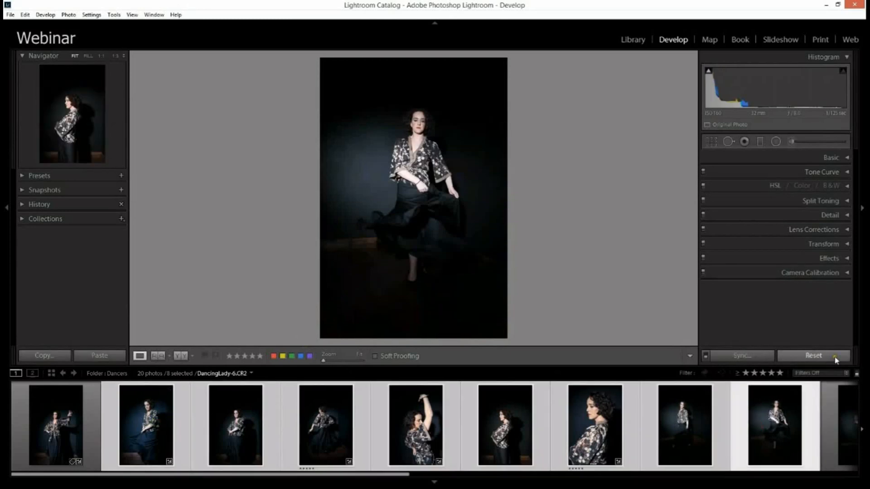
{"action": "left_click", "coordinate": [184, 447]}
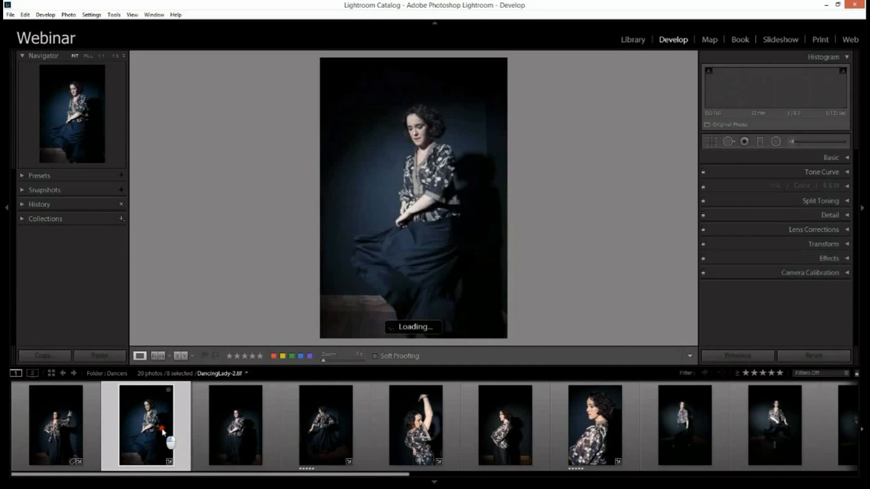
{"action": "left_click", "coordinate": [810, 357]}
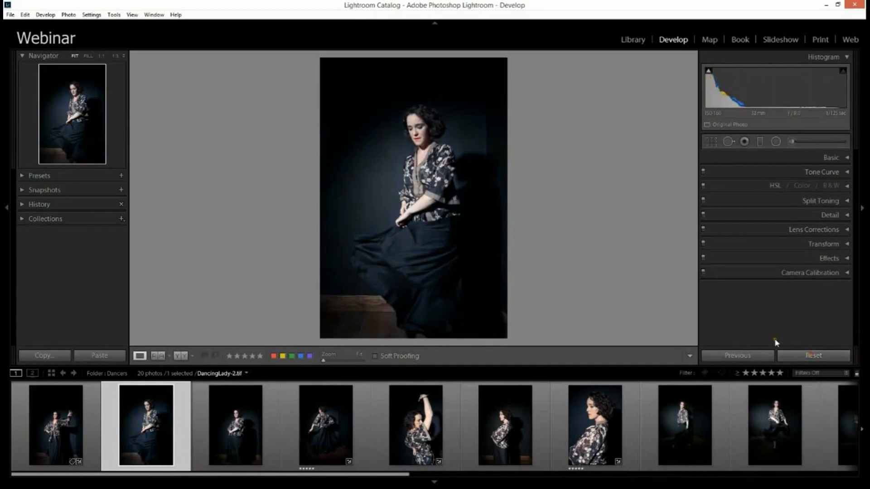
Step: Select all 20 dancer photos with DancingLady-1 as the reference photo
{"action": "left_click", "coordinate": [227, 449]}
{"action": "left_click", "coordinate": [178, 437]}
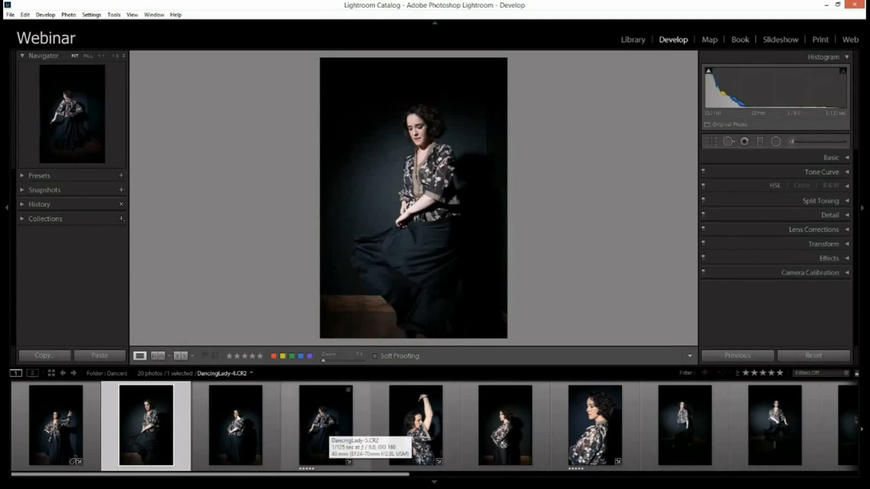
{"action": "left_click", "coordinate": [75, 419]}
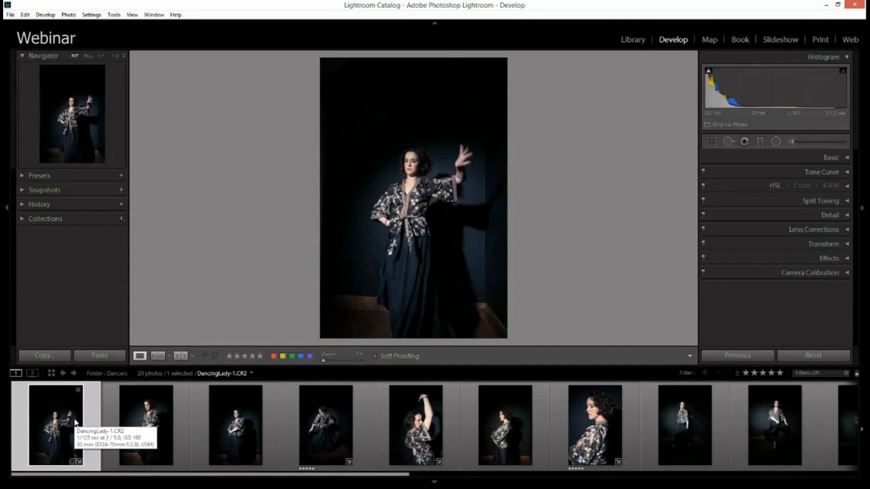
{"action": "key", "text": "ctrl+a"}
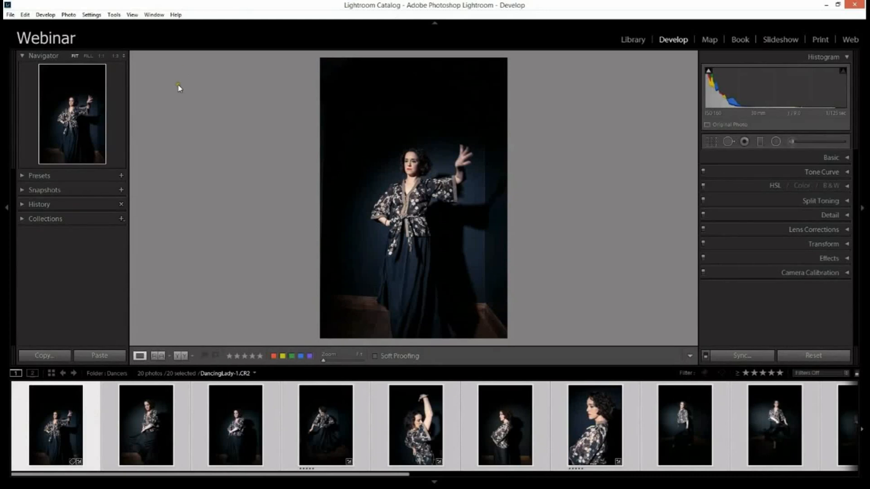
Step: Synchronize DancingLady-1's checked settings to all 20 photos, then view DancingLady-2
{"action": "left_click", "coordinate": [751, 357]}
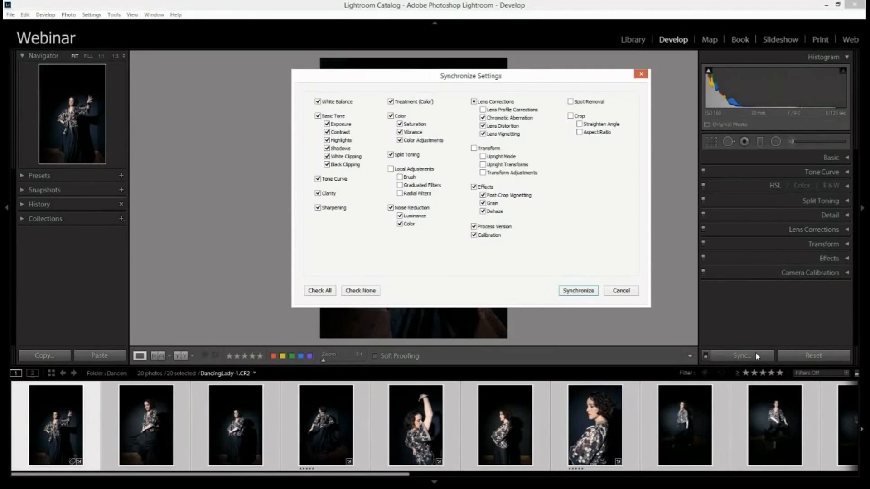
{"action": "left_click", "coordinate": [585, 292]}
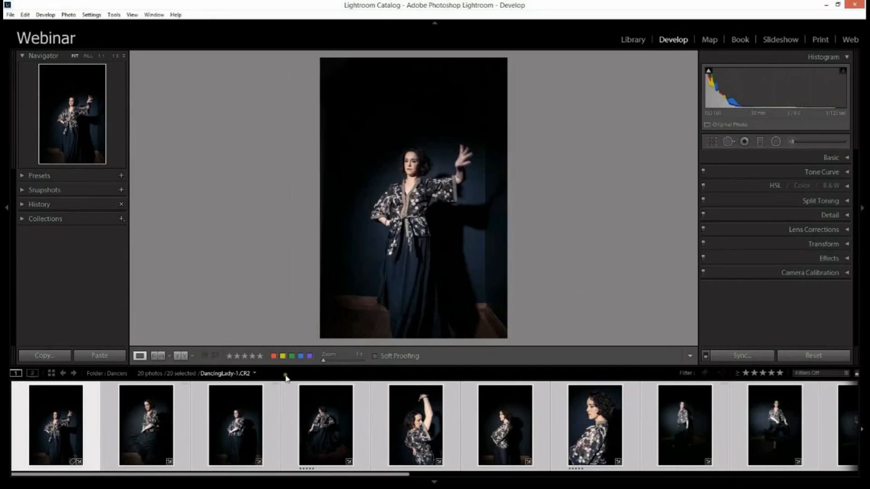
{"action": "left_click", "coordinate": [168, 432]}
Step: Advance through the filmstrip one photo at a time up to DancingLady-20.CR2
{"action": "key", "text": "Right"}
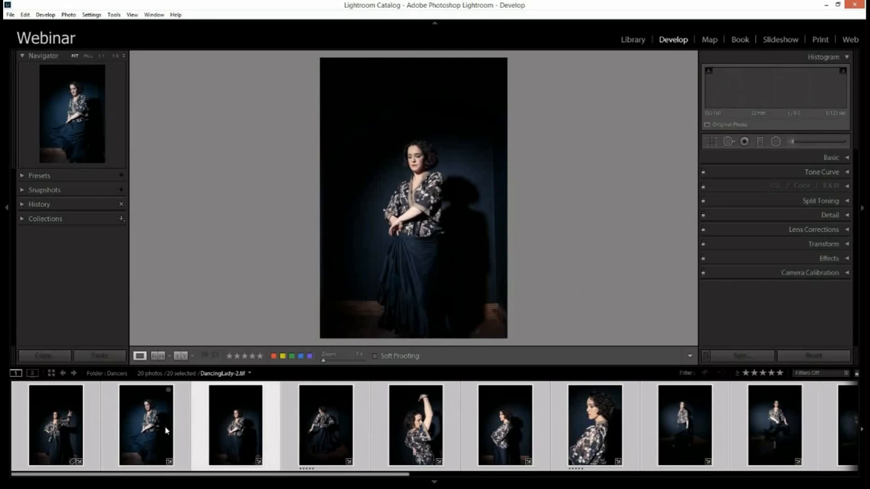
{"action": "key", "text": "Right"}
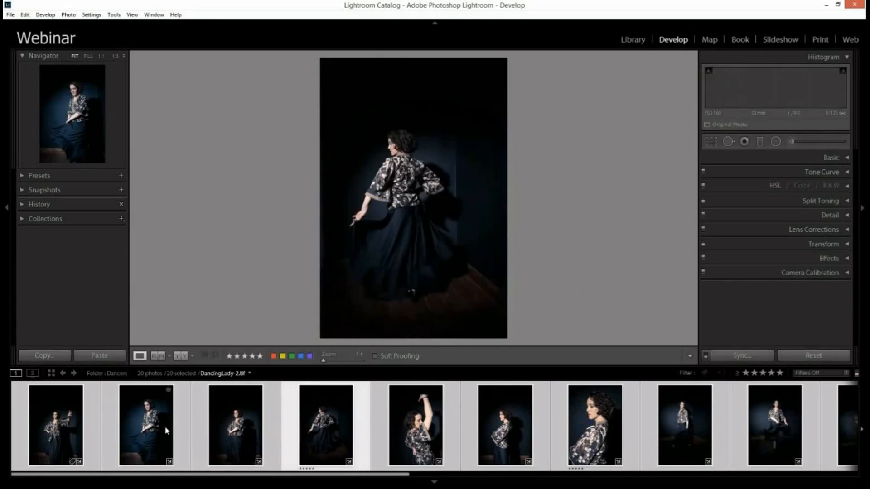
{"action": "key", "text": "Right"}
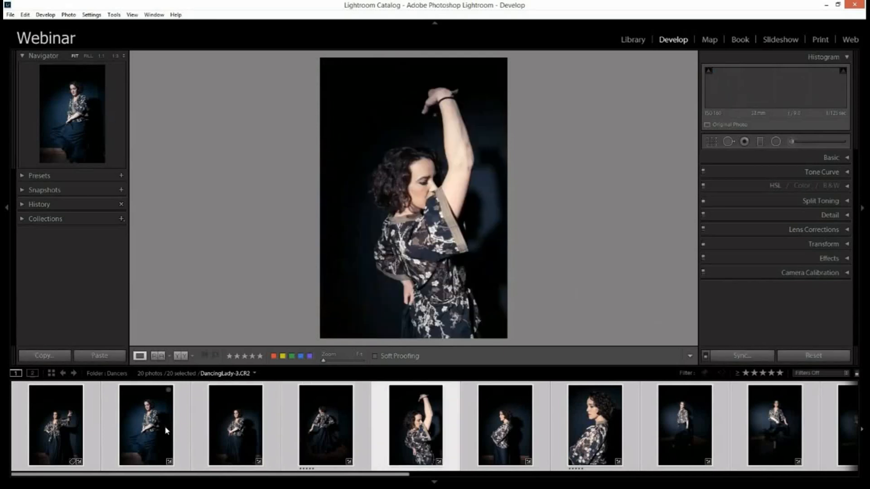
{"action": "key", "text": "Right"}
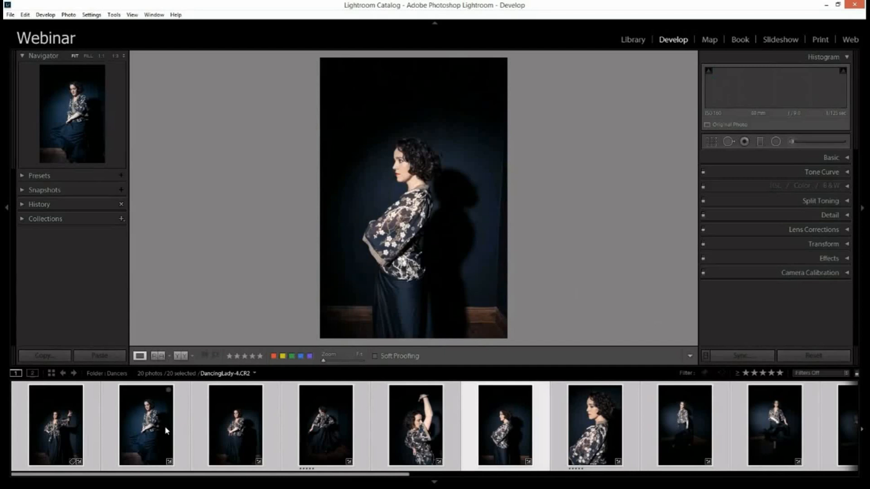
{"action": "key", "text": "Right"}
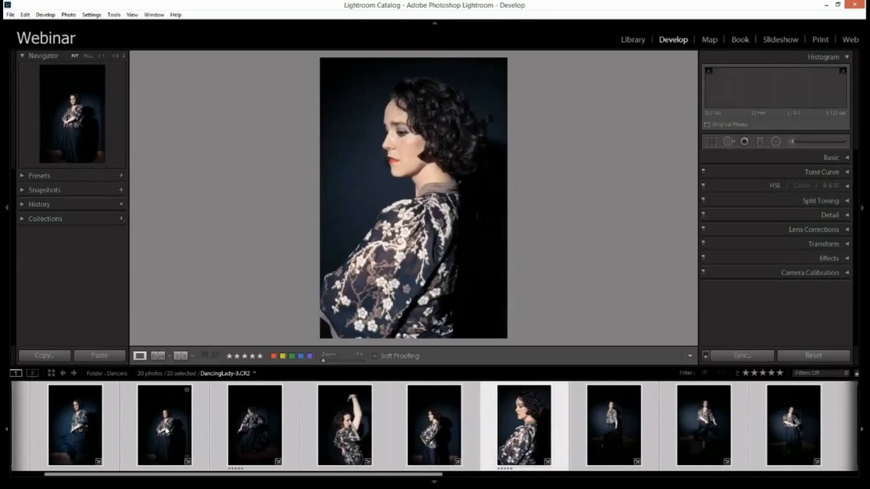
{"action": "key", "text": "Right"}
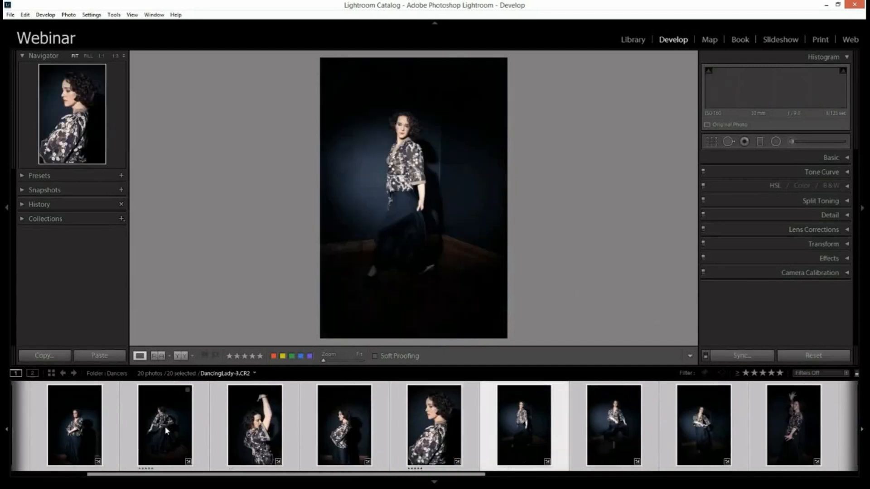
{"action": "key", "text": "Right"}
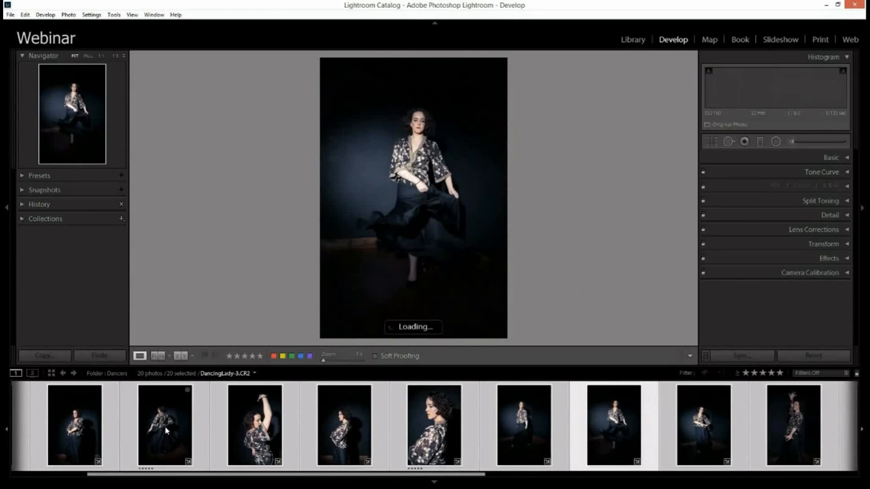
{"action": "key", "text": "Right"}
{"action": "key", "text": "Right"}
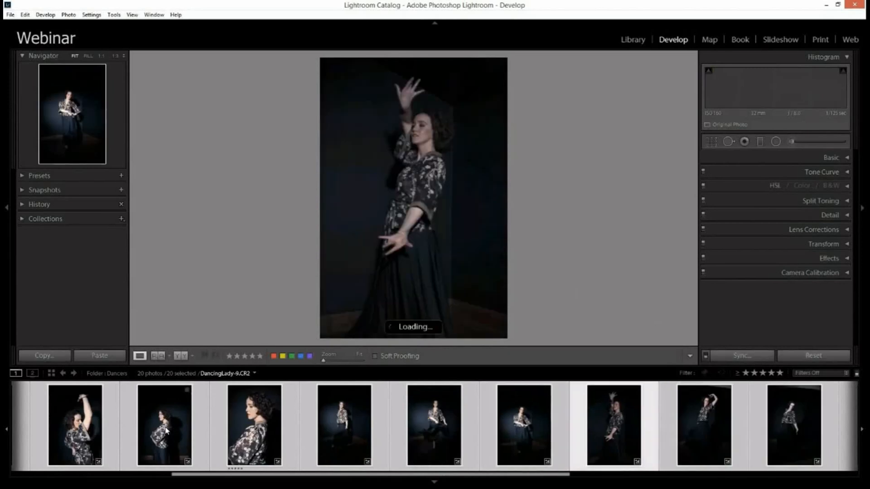
{"action": "scroll", "coordinate": [165, 430], "scroll_direction": "down", "scroll_amount": 2}
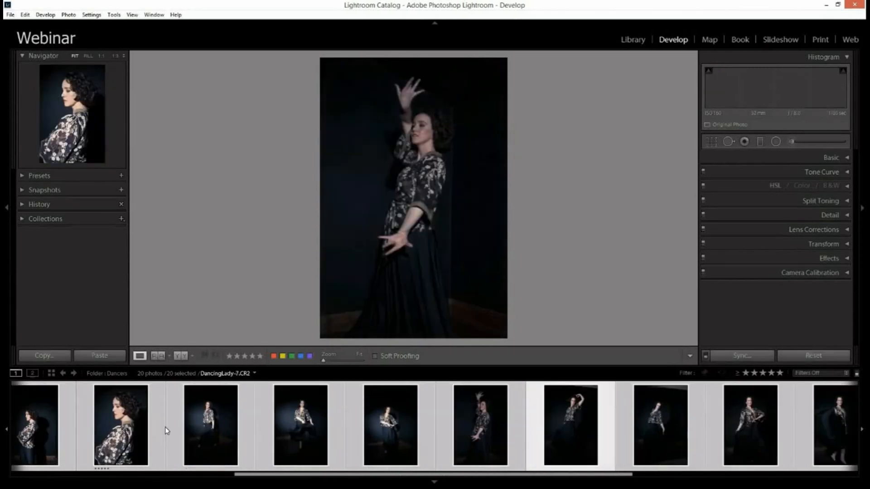
{"action": "key", "text": "Right"}
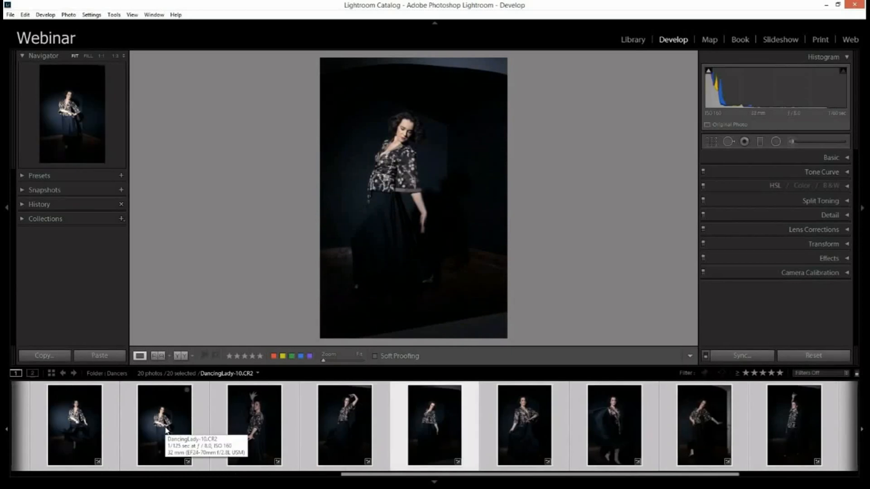
{"action": "key", "text": "Right"}
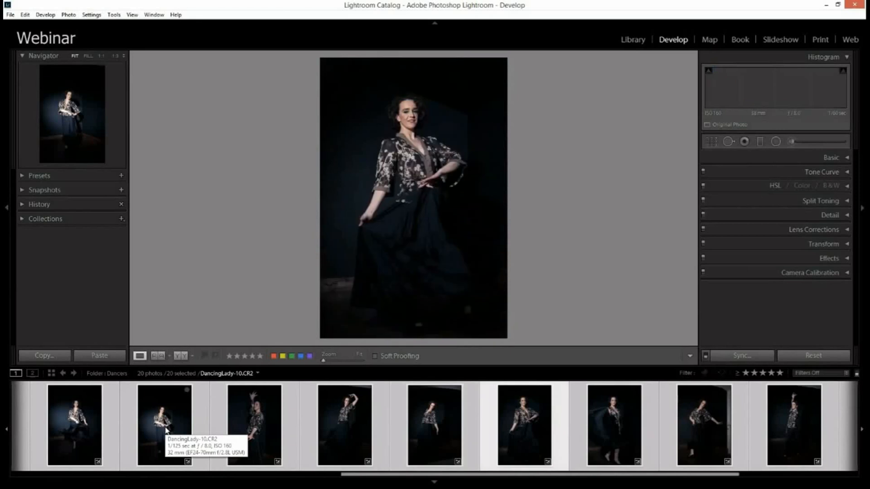
{"action": "key", "text": "Right"}
{"action": "key", "text": "Right"}
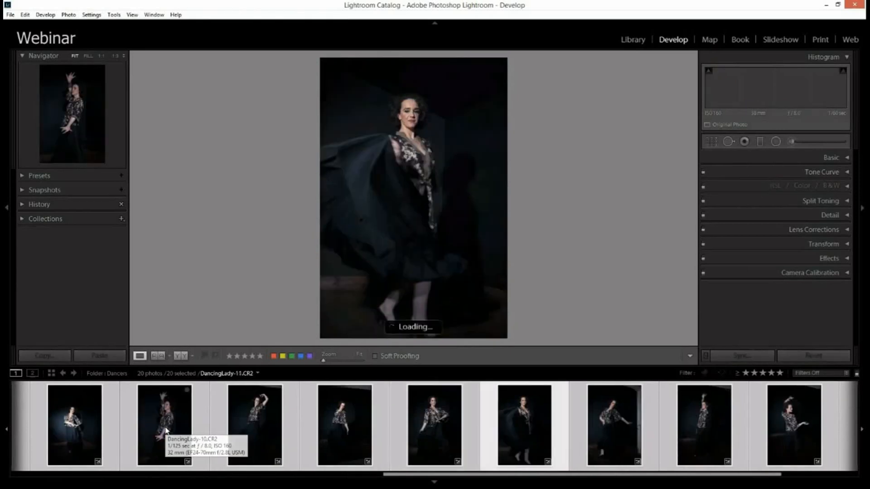
{"action": "key", "text": "Right"}
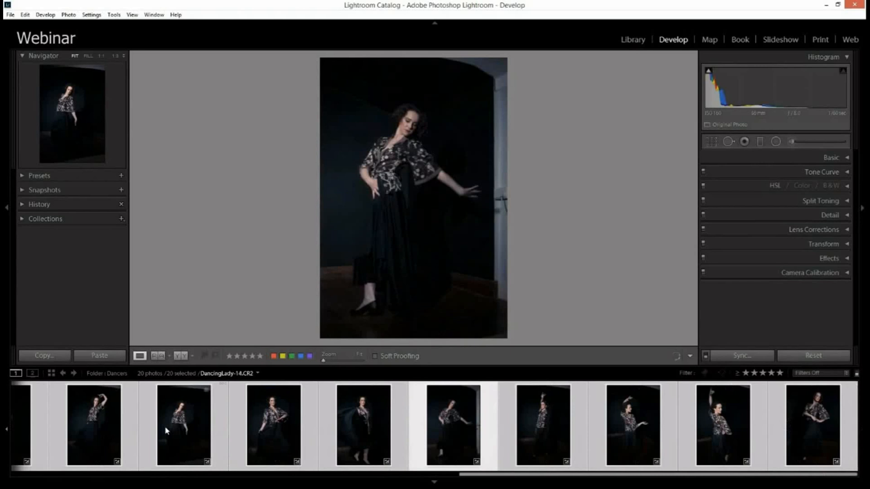
{"action": "key", "text": "Right"}
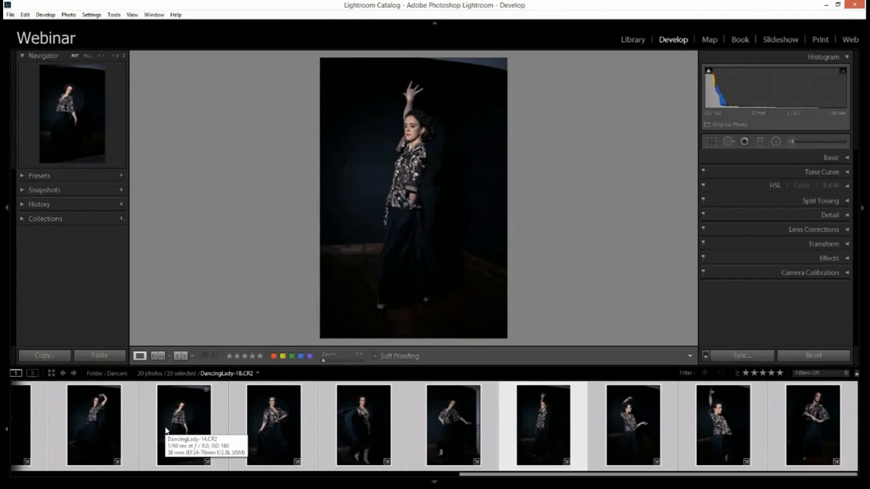
{"action": "key", "text": "Right"}
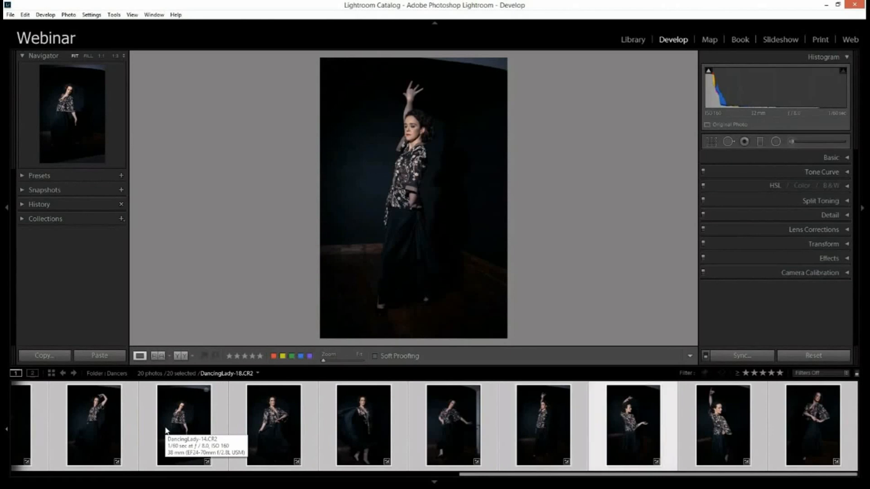
{"action": "key", "text": "Right"}
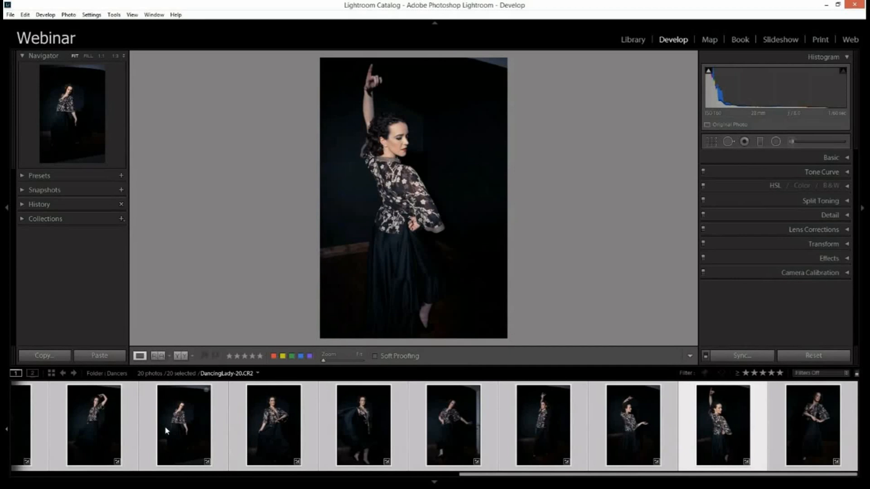
{"action": "key", "text": "Right"}
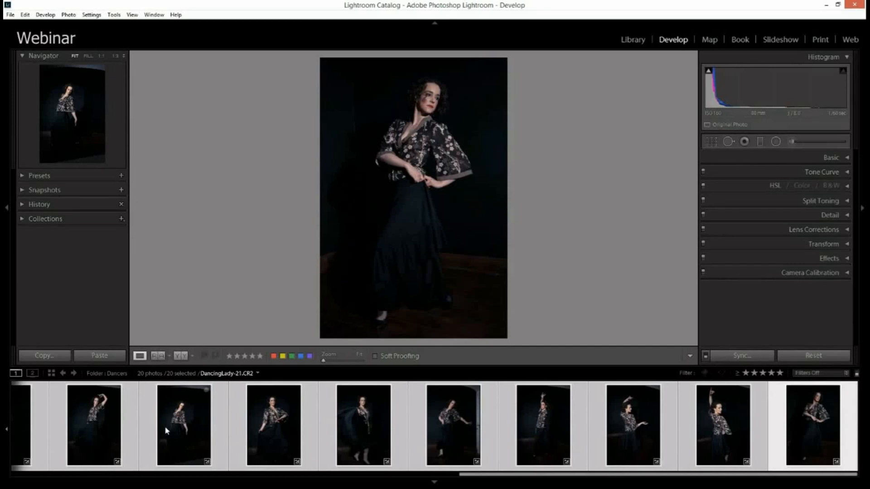
Step: With Auto Sync on, set Highlights +27, Clarity +55 and Temp 4825
{"action": "left_click", "coordinate": [705, 356]}
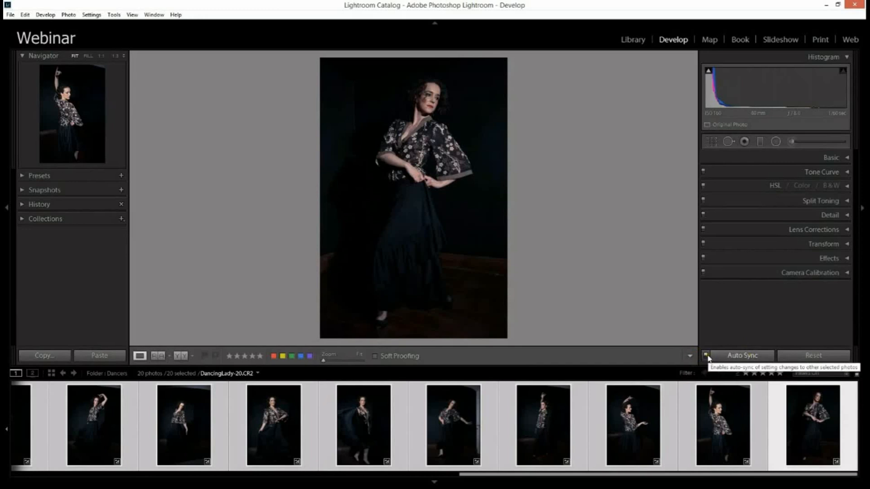
{"action": "left_click", "coordinate": [783, 159]}
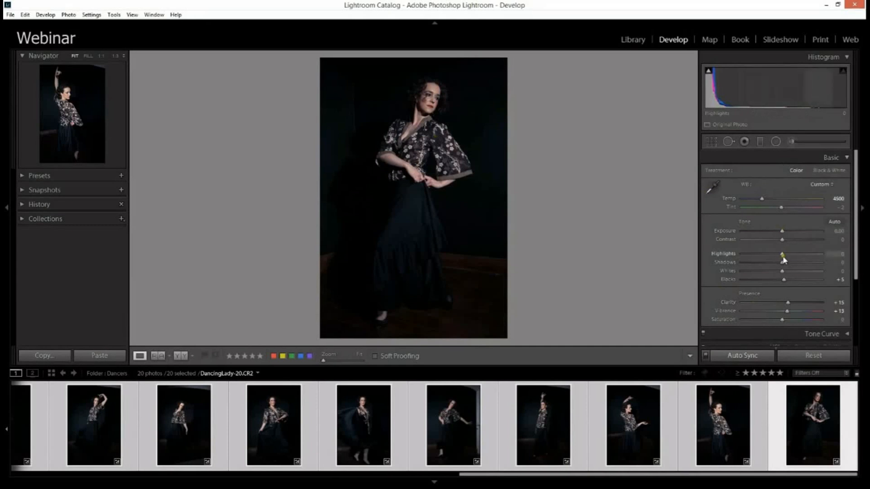
{"action": "mouse_move", "coordinate": [783, 257]}
{"action": "left_mouse_down"}
{"action": "mouse_move", "coordinate": [812, 263]}
{"action": "mouse_move", "coordinate": [792, 254]}
{"action": "left_mouse_up"}
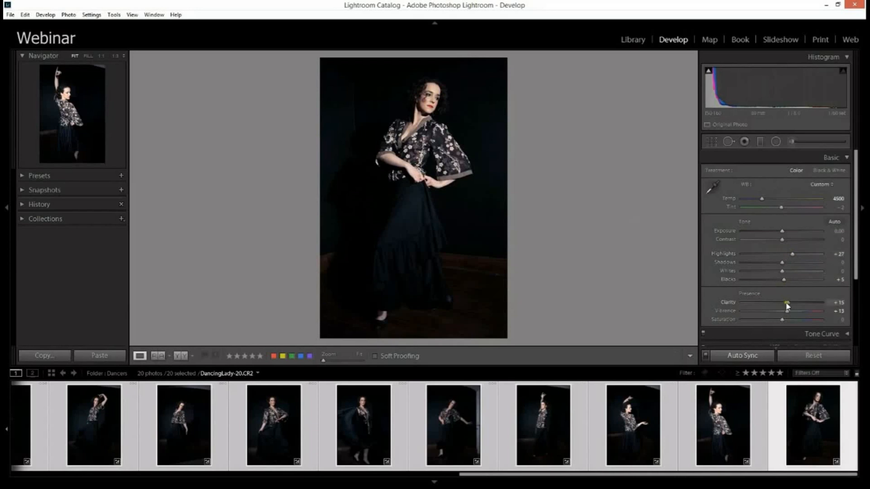
{"action": "mouse_move", "coordinate": [791, 303]}
{"action": "left_mouse_down"}
{"action": "mouse_move", "coordinate": [805, 303]}
{"action": "mouse_move", "coordinate": [790, 312]}
{"action": "mouse_move", "coordinate": [805, 311]}
{"action": "left_mouse_up"}
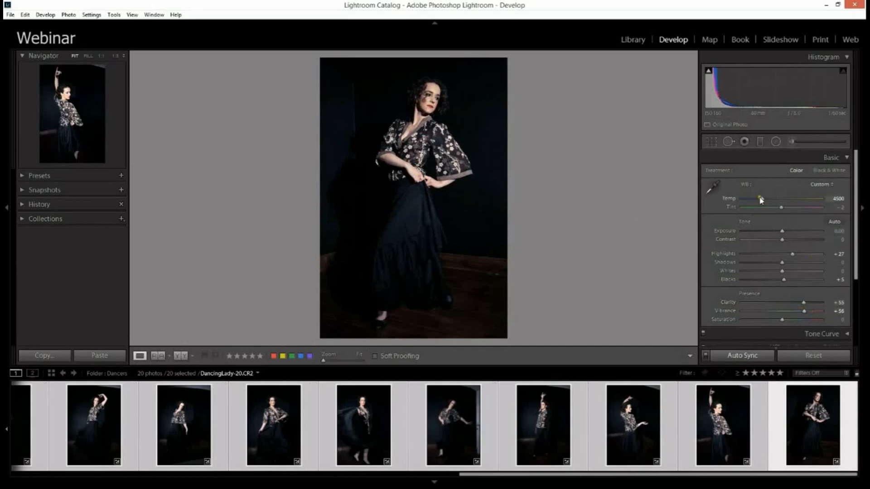
{"action": "left_click_drag", "start_coordinate": [761, 199], "coordinate": [764, 201]}
{"action": "left_click_drag", "start_coordinate": [764, 200], "coordinate": [764, 200]}
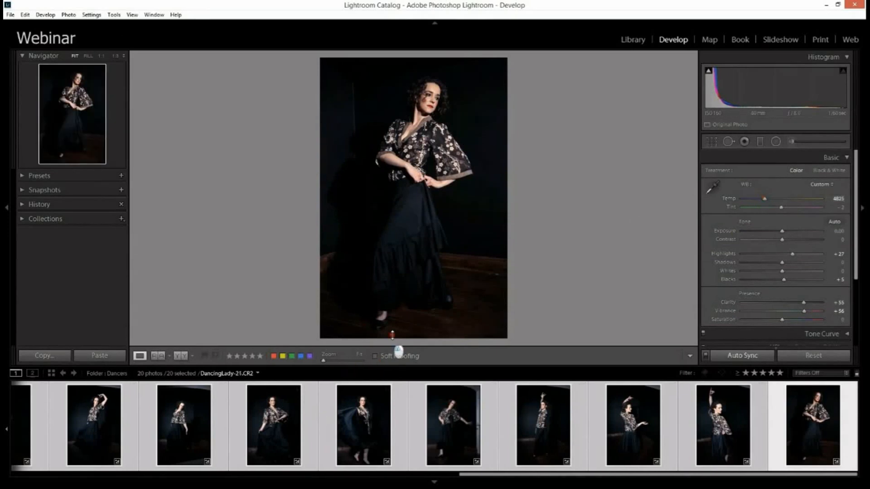
Step: Review the synced look on DancingLady-15, 16 and 17
{"action": "left_click", "coordinate": [281, 413]}
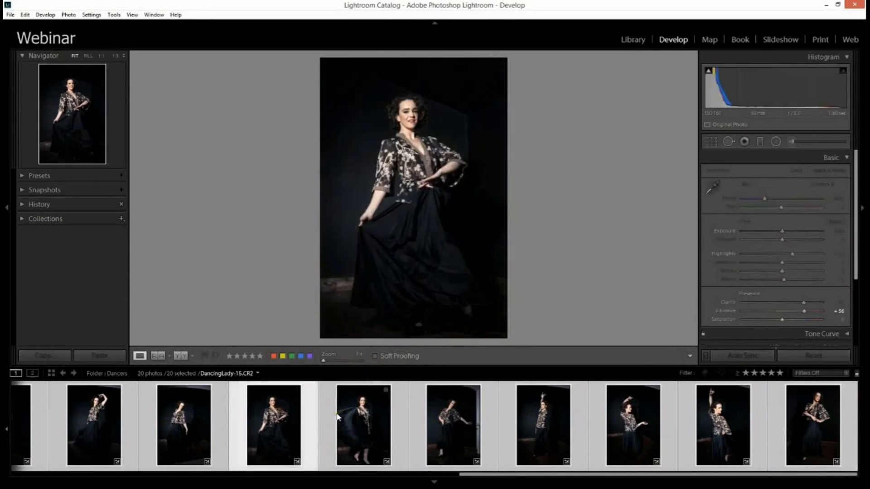
{"action": "left_click", "coordinate": [369, 429]}
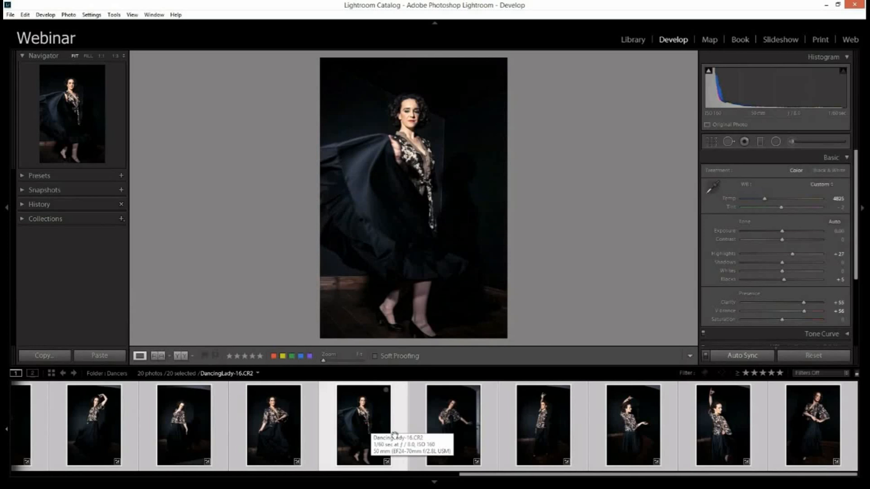
{"action": "left_click", "coordinate": [445, 432]}
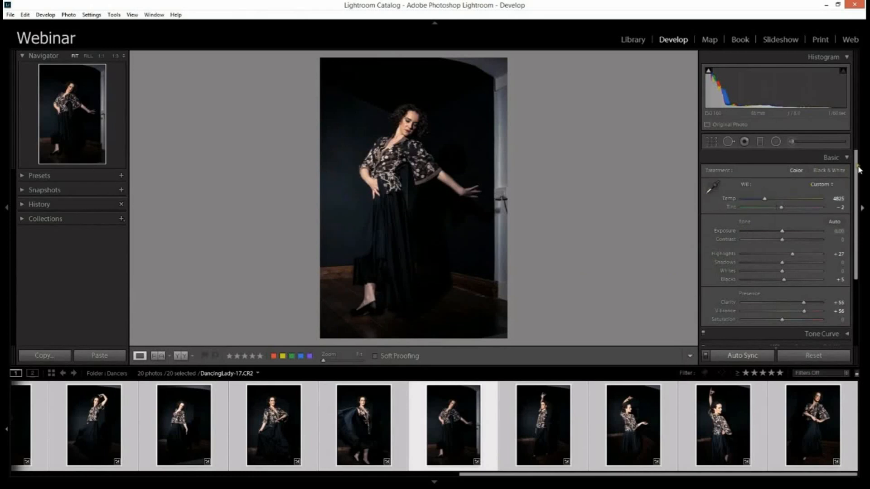
{"action": "left_click", "coordinate": [859, 196]}
{"action": "left_click", "coordinate": [861, 209]}
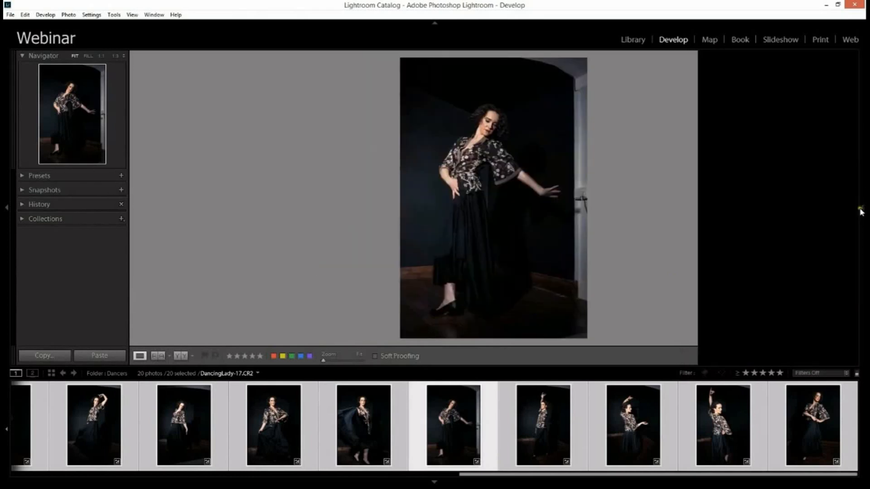
{"action": "scroll", "coordinate": [856, 220], "scroll_direction": "down", "scroll_amount": 1}
{"action": "scroll", "coordinate": [856, 220], "scroll_direction": "down", "scroll_amount": 3}
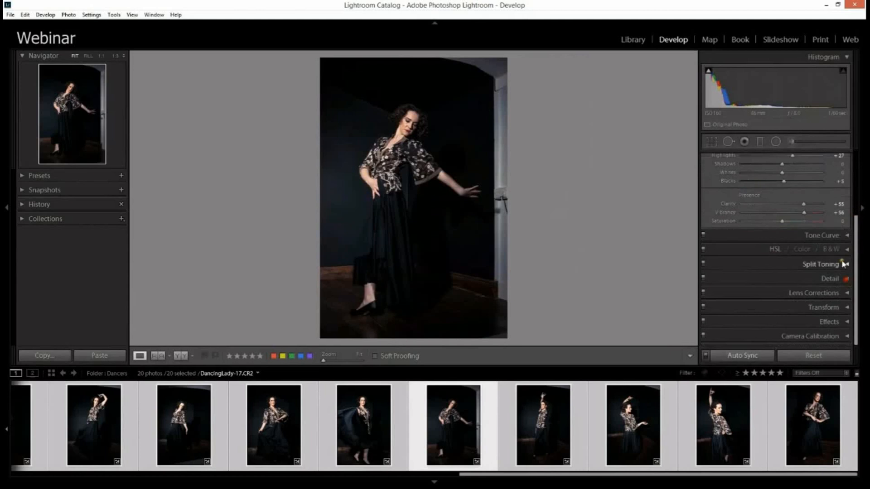
Step: Set the Split Toning highlight hue to 71 and the shadow hue to 242
{"action": "left_click", "coordinate": [837, 264]}
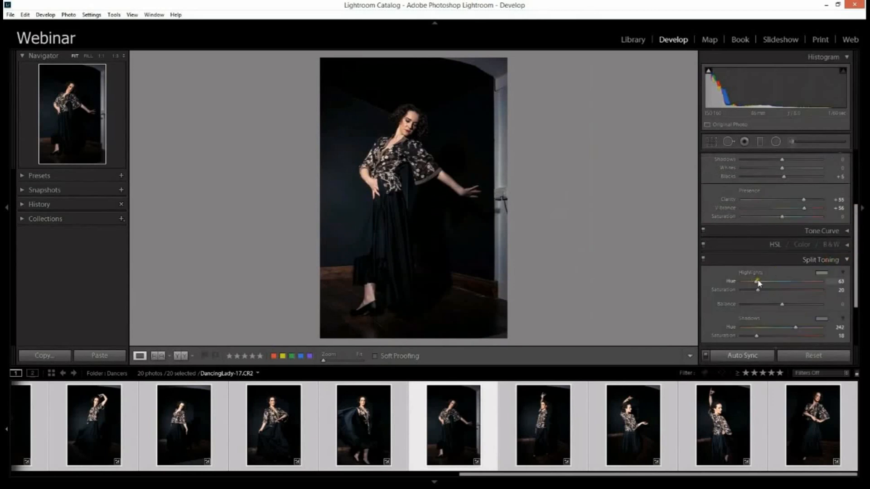
{"action": "left_click_drag", "start_coordinate": [755, 285], "coordinate": [793, 286]}
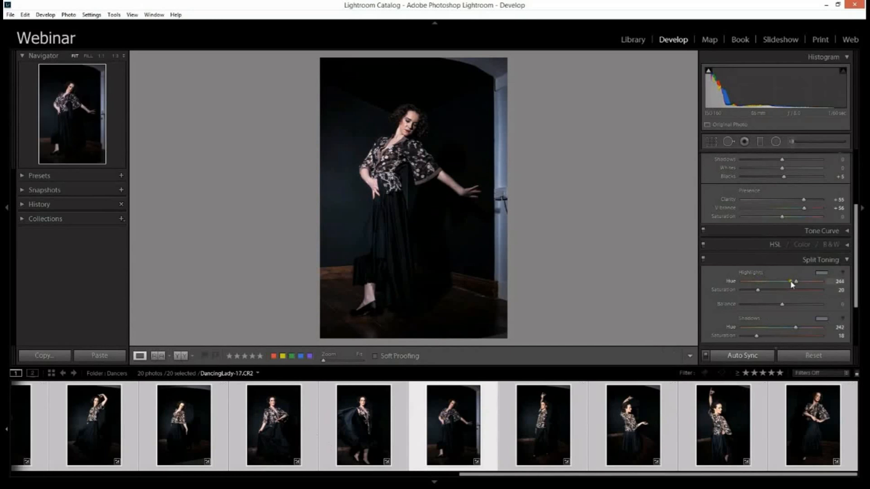
{"action": "mouse_move", "coordinate": [757, 290]}
{"action": "left_mouse_down"}
{"action": "mouse_move", "coordinate": [780, 292]}
{"action": "mouse_move", "coordinate": [755, 280]}
{"action": "left_mouse_up"}
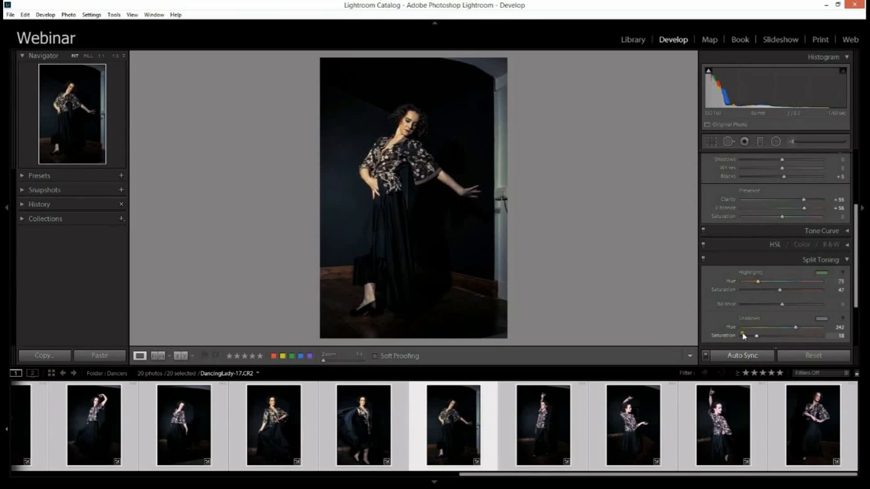
{"action": "left_click_drag", "start_coordinate": [756, 336], "coordinate": [801, 337]}
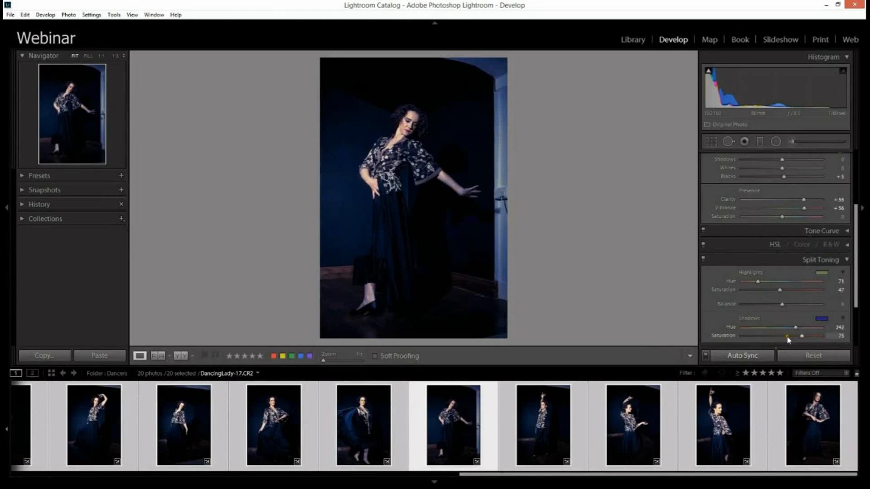
{"action": "left_click_drag", "start_coordinate": [802, 337], "coordinate": [752, 343]}
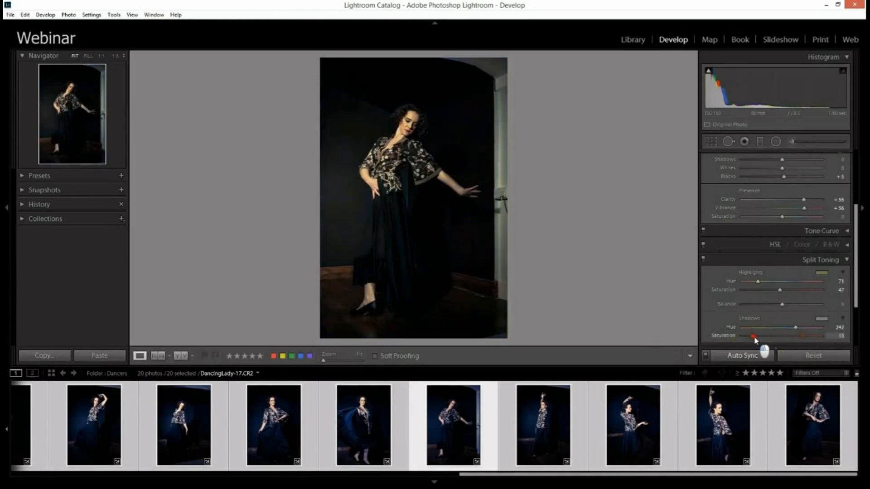
Step: Set highlight saturation 19, shadow saturation 16 and Balance -30, then narrow the right panel
{"action": "left_click_drag", "start_coordinate": [776, 295], "coordinate": [757, 294]}
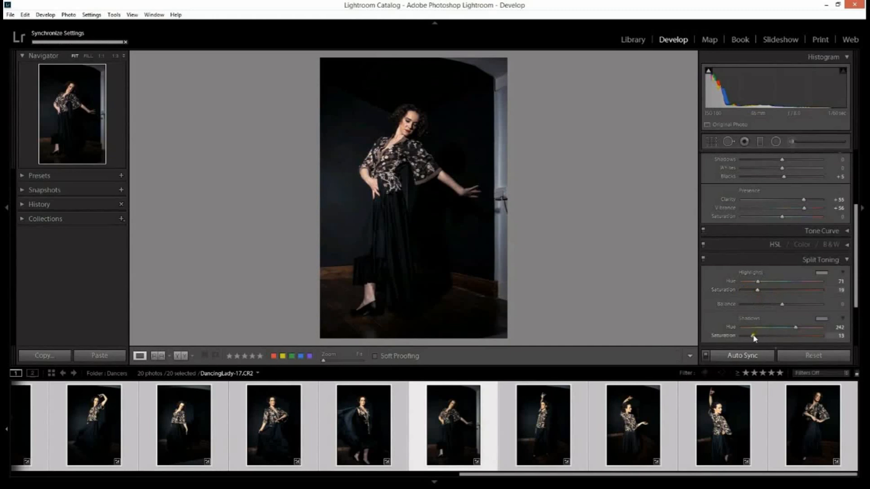
{"action": "left_click_drag", "start_coordinate": [754, 338], "coordinate": [756, 338]}
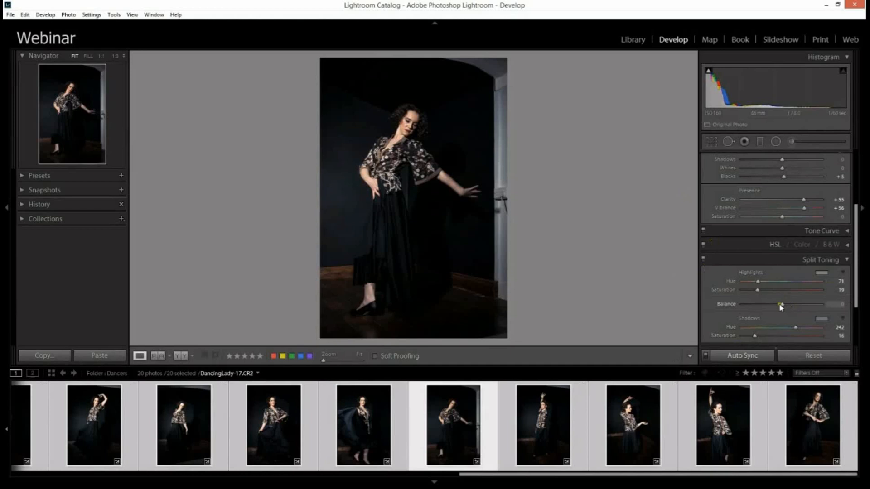
{"action": "left_click_drag", "start_coordinate": [782, 304], "coordinate": [765, 308]}
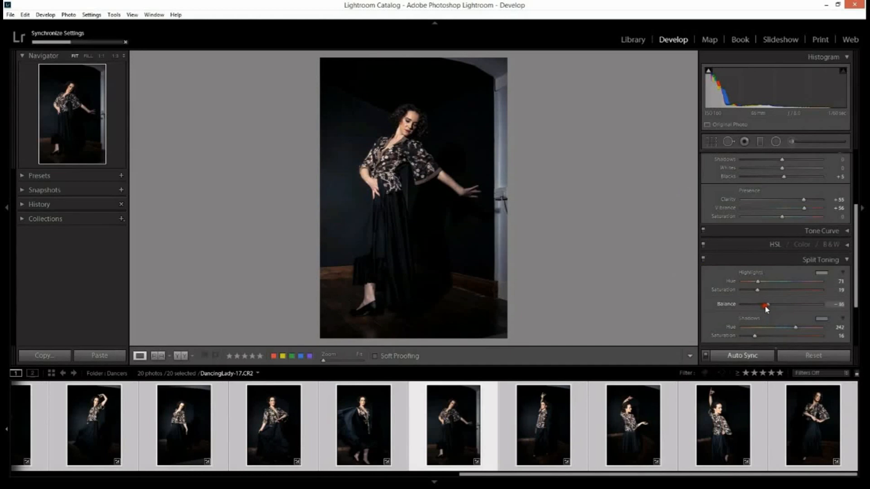
{"action": "left_click", "coordinate": [765, 257]}
{"action": "scroll", "coordinate": [766, 217], "scroll_direction": "up", "scroll_amount": 5}
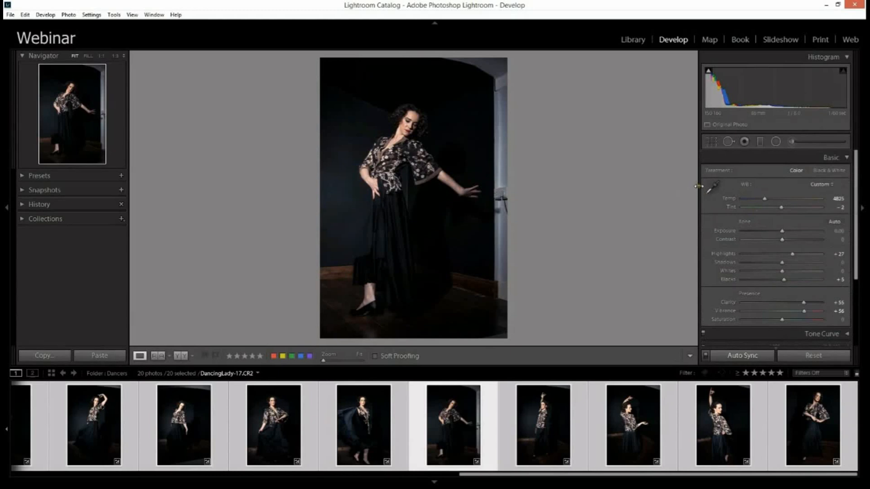
{"action": "left_click_drag", "start_coordinate": [699, 188], "coordinate": [714, 190]}
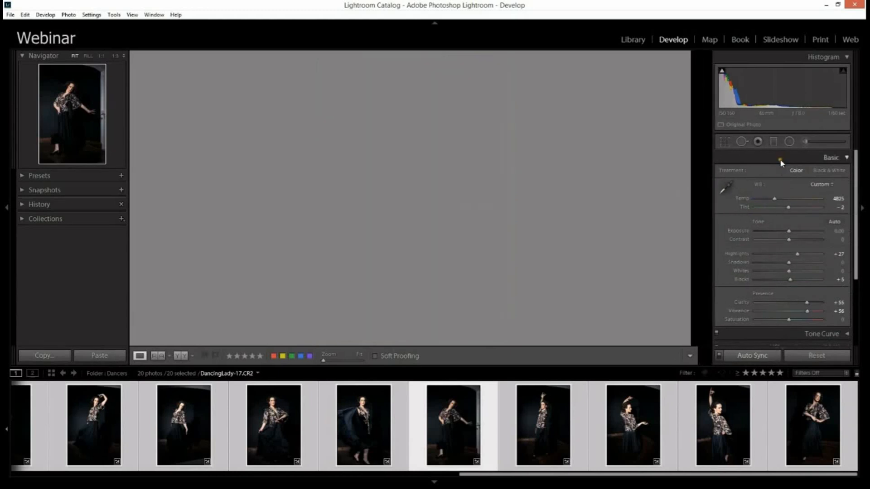
Step: Save the current adjustments as a user develop preset named Batch, then go to the Library
{"action": "left_click", "coordinate": [782, 159]}
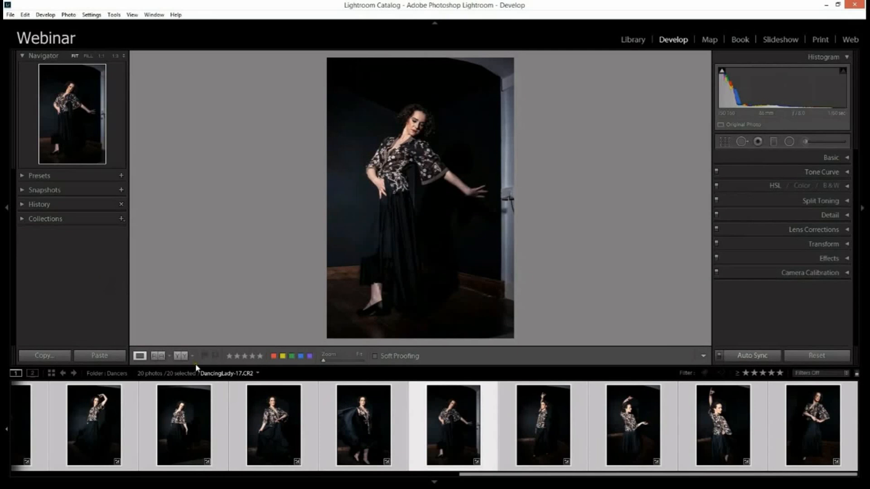
{"action": "left_click", "coordinate": [122, 176]}
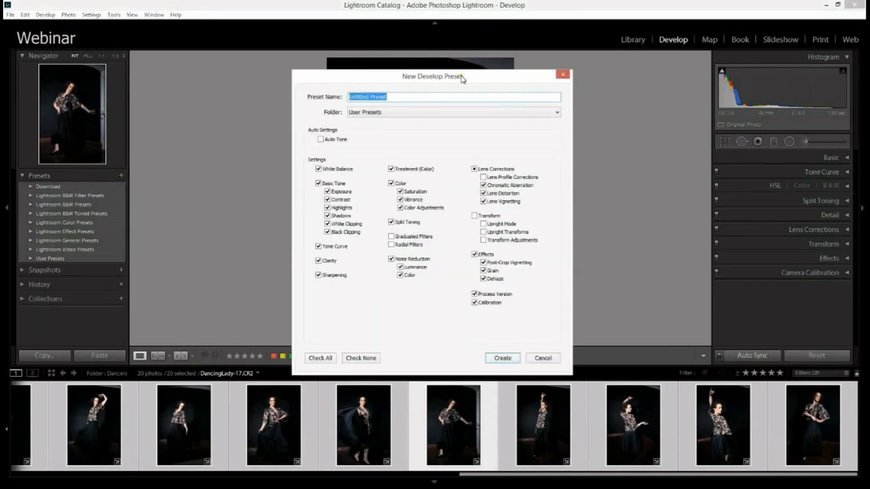
{"action": "type", "text": "Batch"}
{"action": "left_click", "coordinate": [503, 359]}
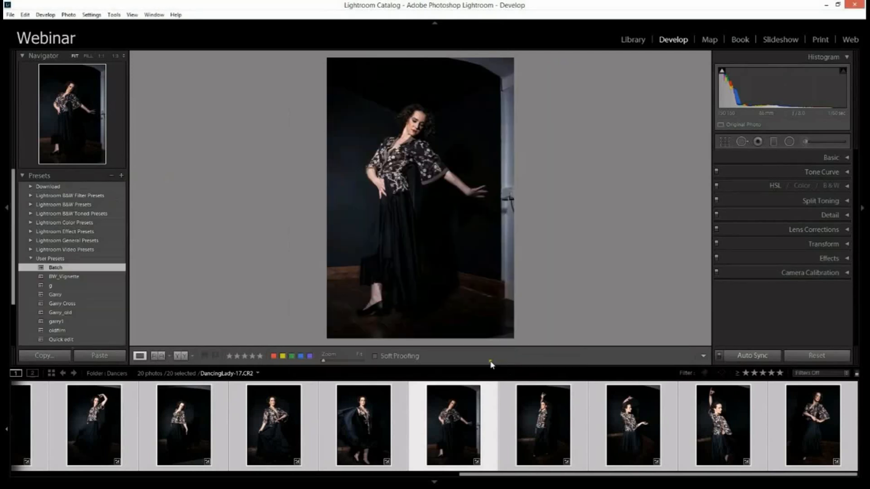
{"action": "left_click", "coordinate": [637, 43]}
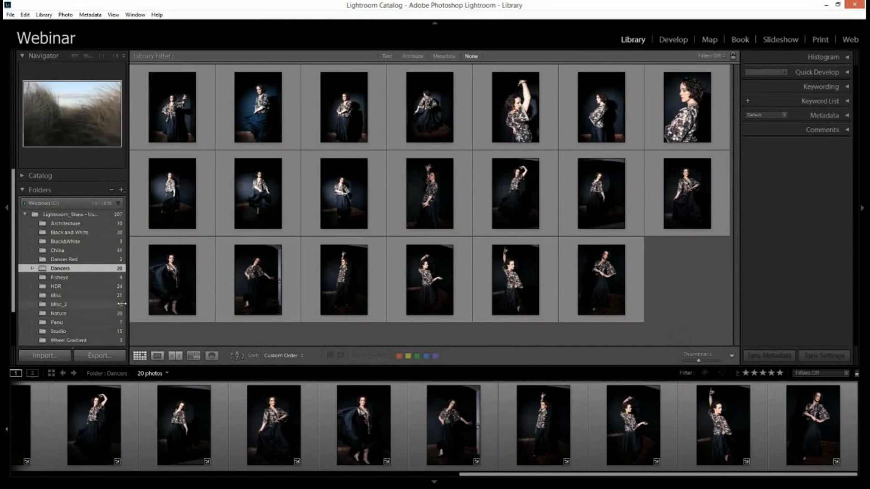
Step: Select the Studio folder in the Folders list to show its 11 photos
{"action": "scroll", "coordinate": [91, 299], "scroll_direction": "down", "scroll_amount": 1}
{"action": "left_click", "coordinate": [101, 321]}
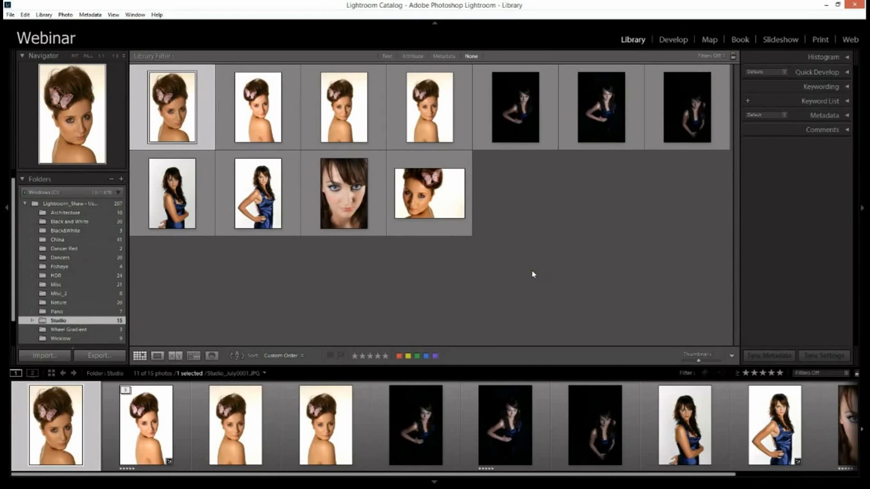
Step: Select all 11 Studio photos and apply the Batch user preset through Quick Develop
{"action": "key", "text": "ctrl+a"}
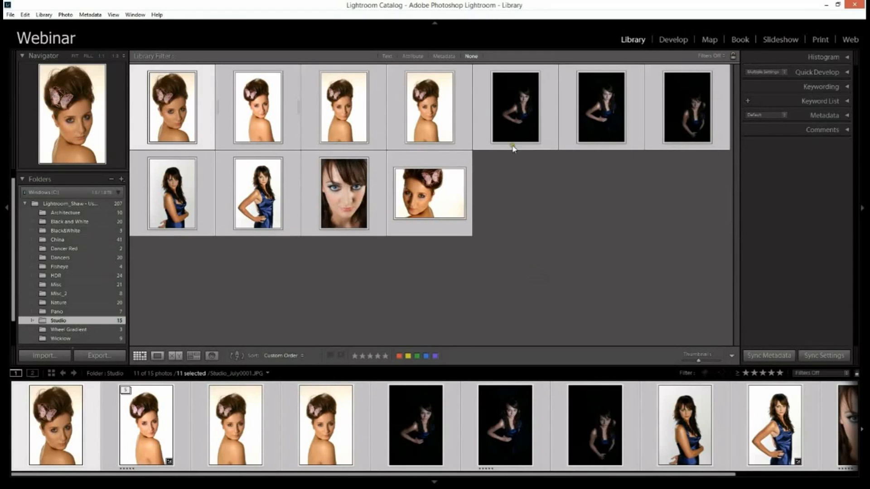
{"action": "left_click", "coordinate": [816, 73]}
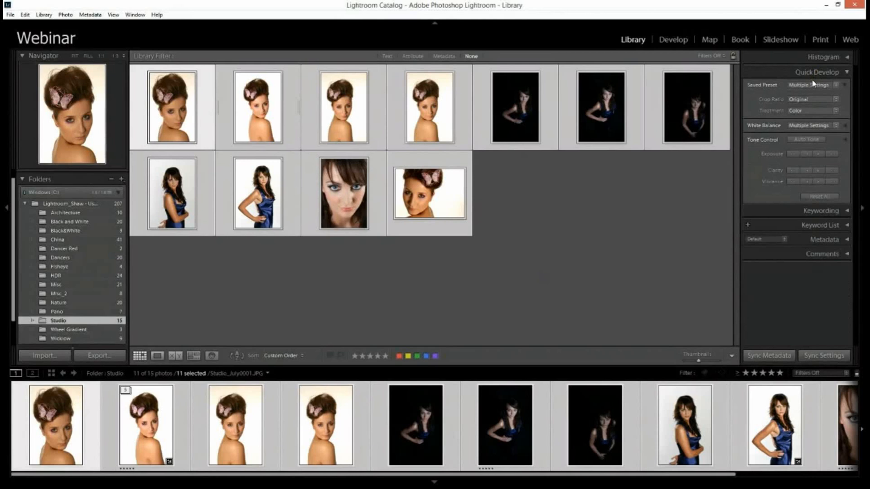
{"action": "left_click", "coordinate": [821, 87]}
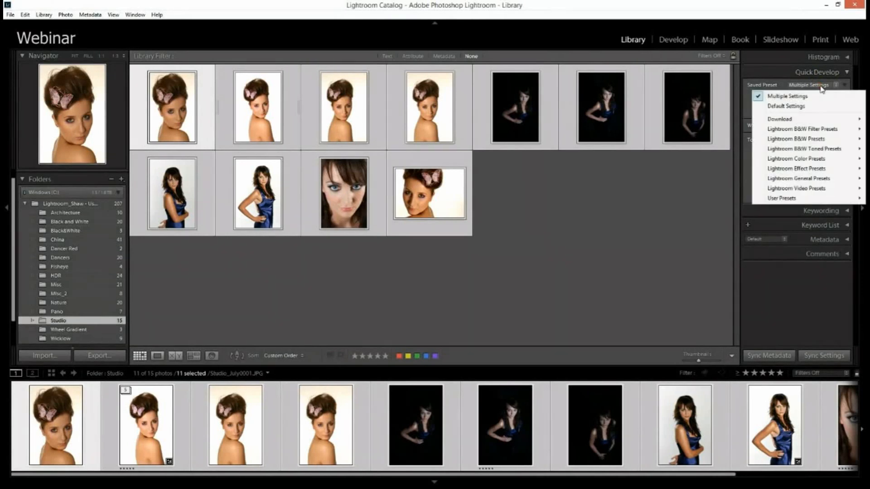
{"action": "mouse_move", "coordinate": [768, 203]}
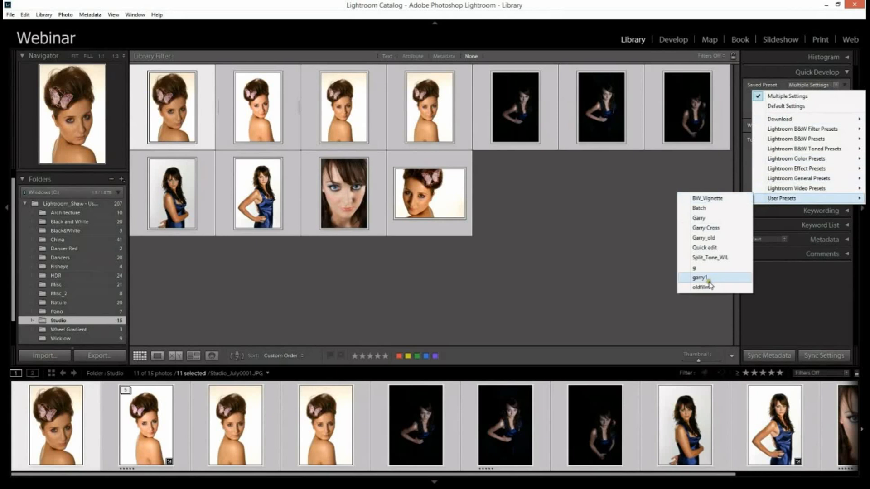
{"action": "left_click", "coordinate": [701, 209]}
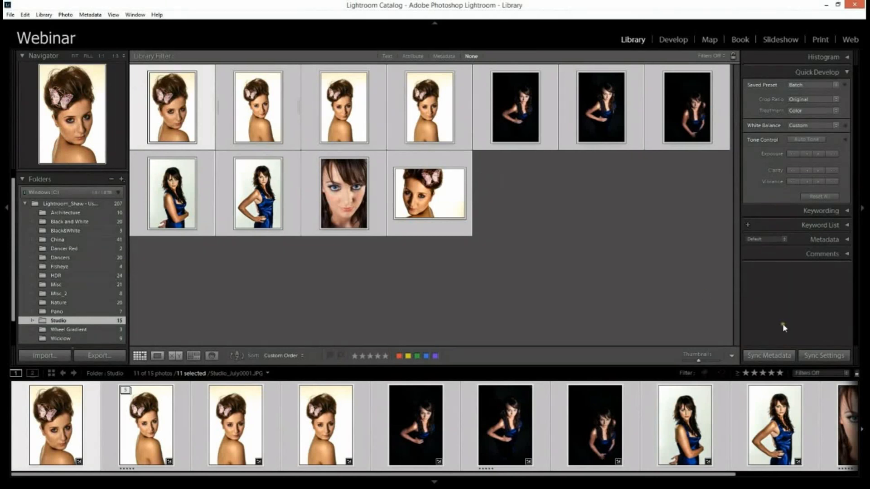
Step: Cancel the Synchronize Settings dialog without syncing, then collapse the Quick Develop panel
{"action": "left_click", "coordinate": [818, 357]}
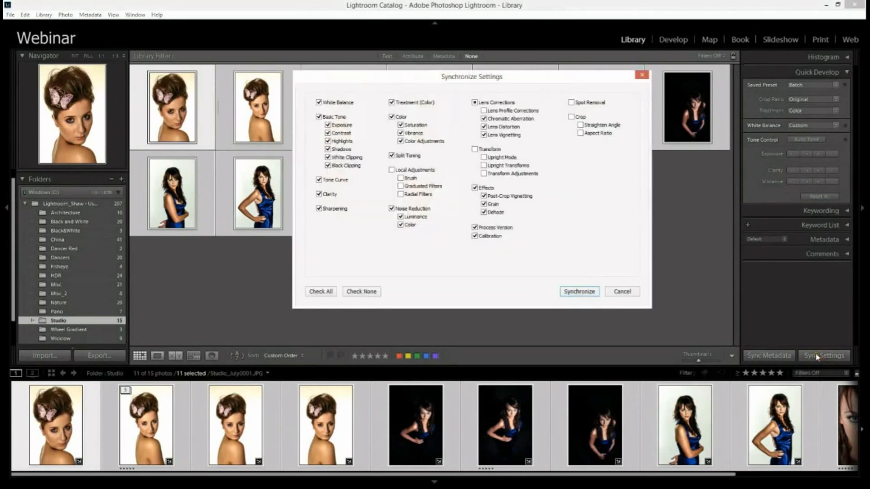
{"action": "left_click", "coordinate": [622, 292]}
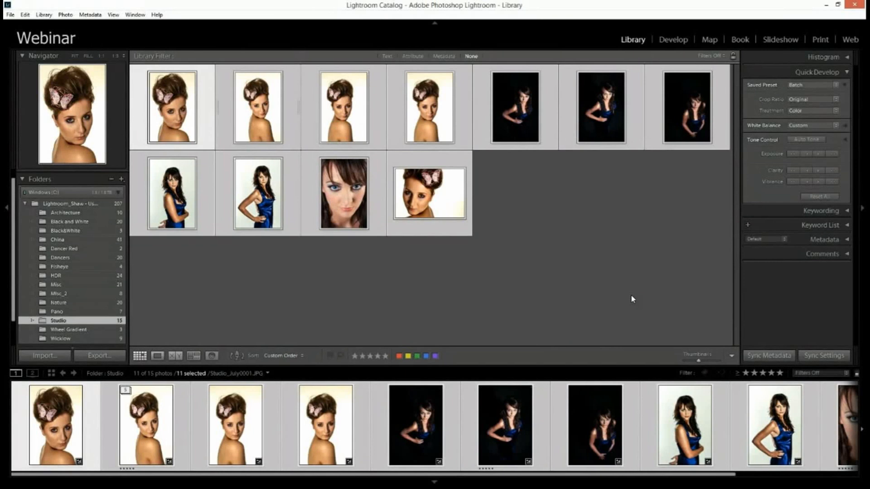
{"action": "left_click", "coordinate": [825, 74]}
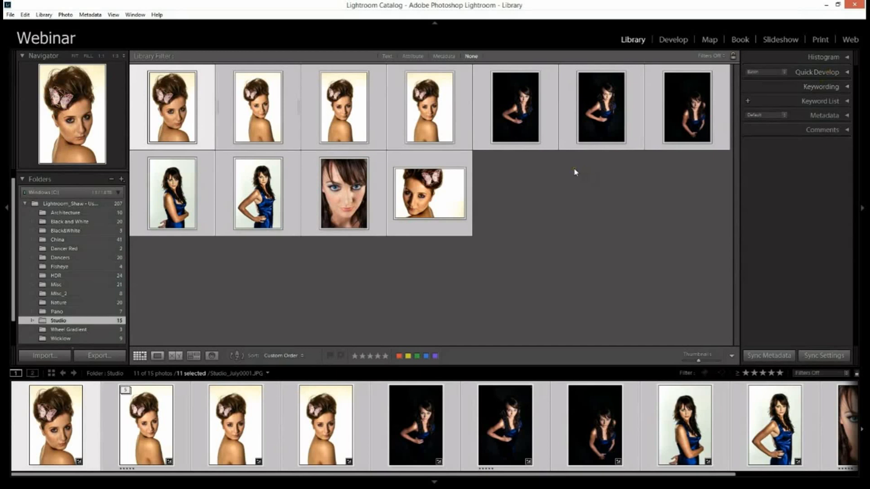
Step: Rename the 11 photos to Studio_Various using the Custom Name - Sequence template
{"action": "left_click", "coordinate": [825, 117]}
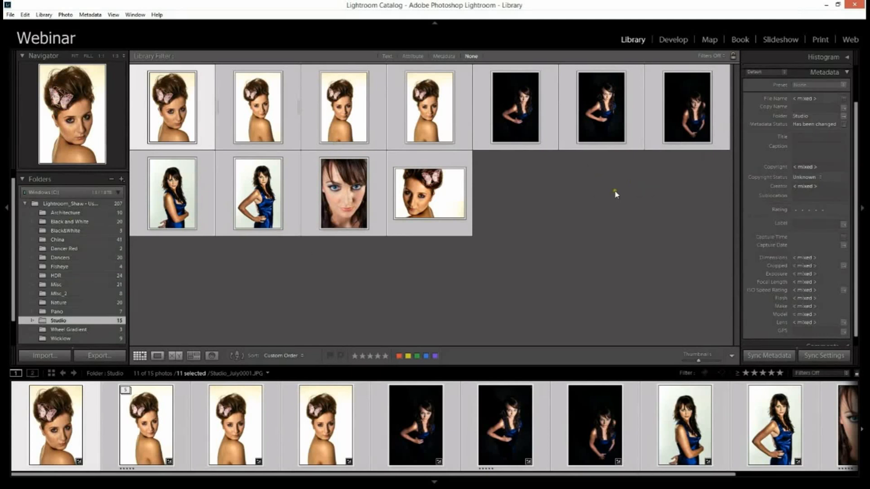
{"action": "left_click", "coordinate": [844, 100]}
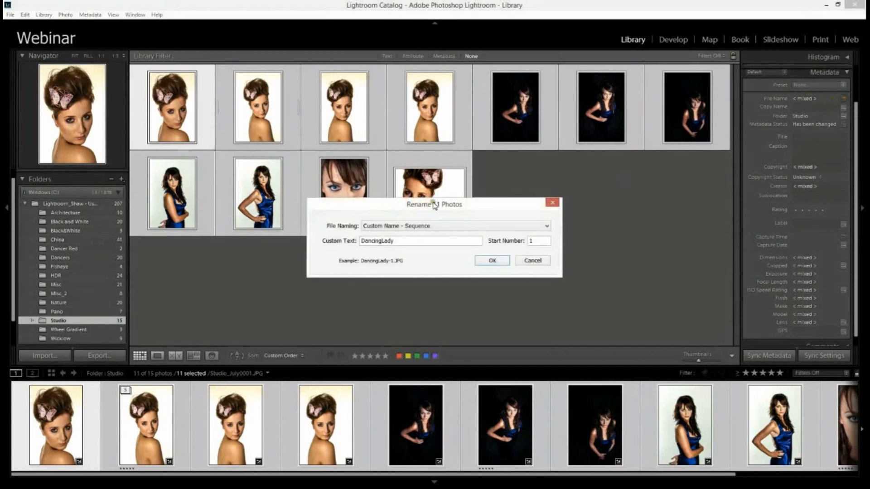
{"action": "double_click", "coordinate": [447, 238]}
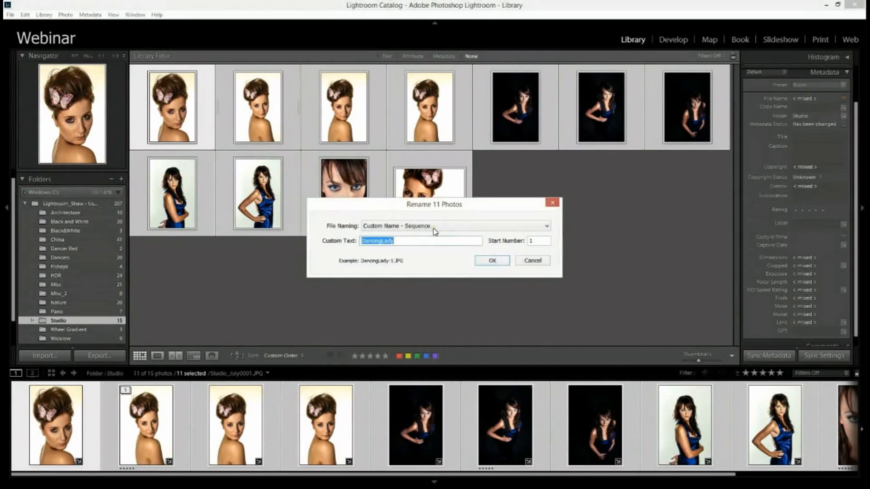
{"action": "type", "text": "Stud"}
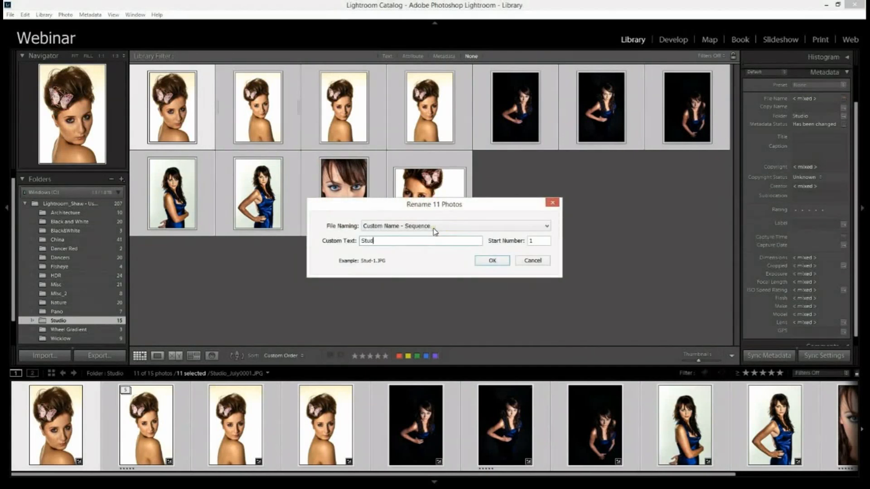
{"action": "type", "text": "io_Various"}
{"action": "left_click", "coordinate": [496, 226]}
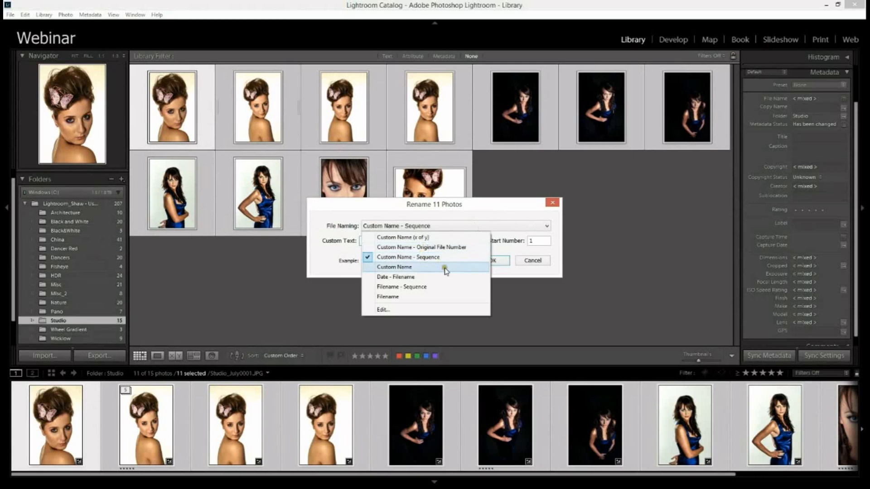
{"action": "left_click", "coordinate": [551, 276]}
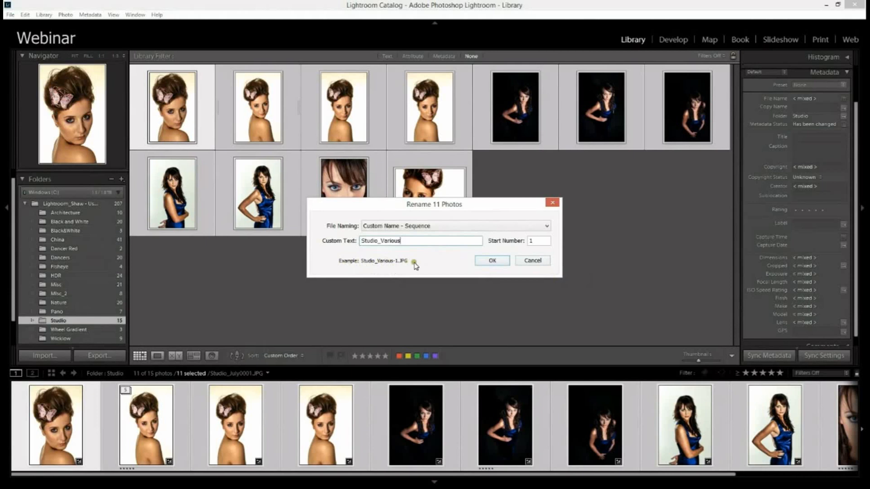
{"action": "left_click", "coordinate": [498, 261]}
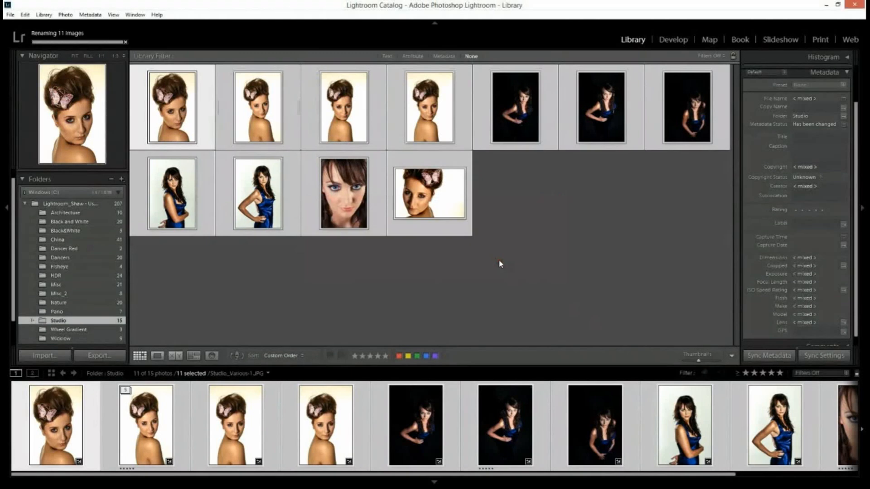
Step: Step through the renamed photos from the first one to check their new names
{"action": "left_click", "coordinate": [207, 119]}
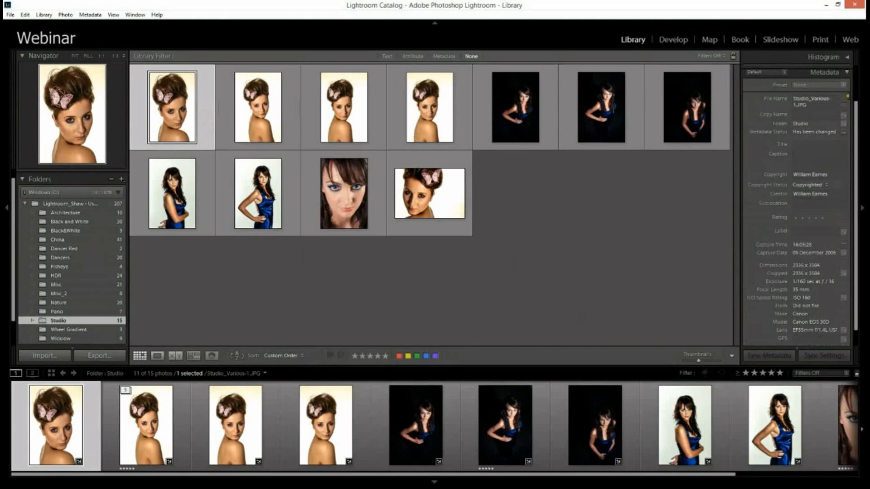
{"action": "key", "text": "Right"}
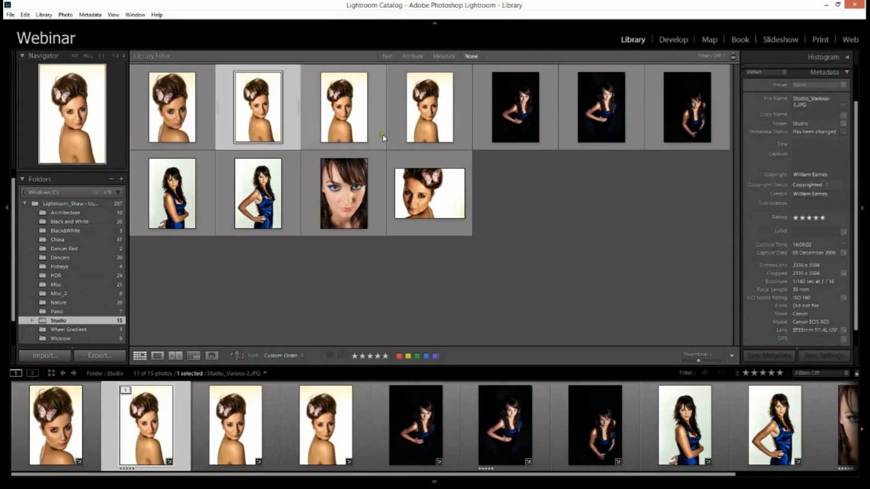
{"action": "key", "text": "Right"}
{"action": "key", "text": "Right"}
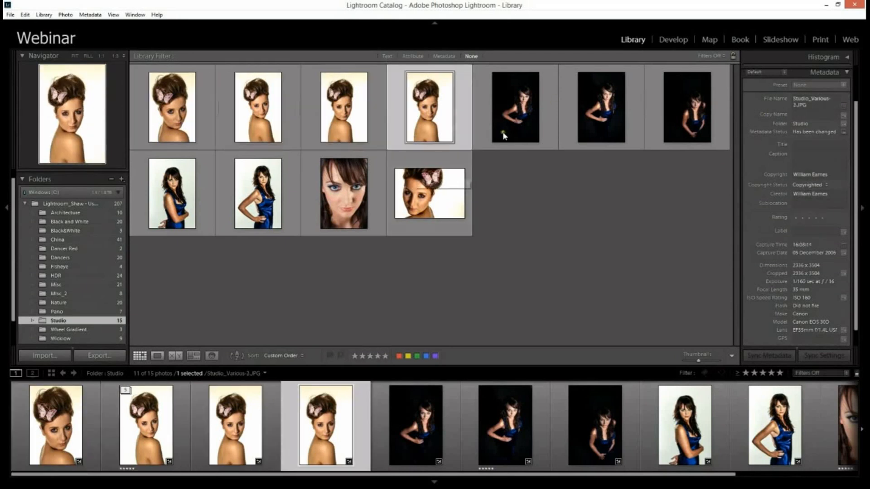
{"action": "key", "text": "Right"}
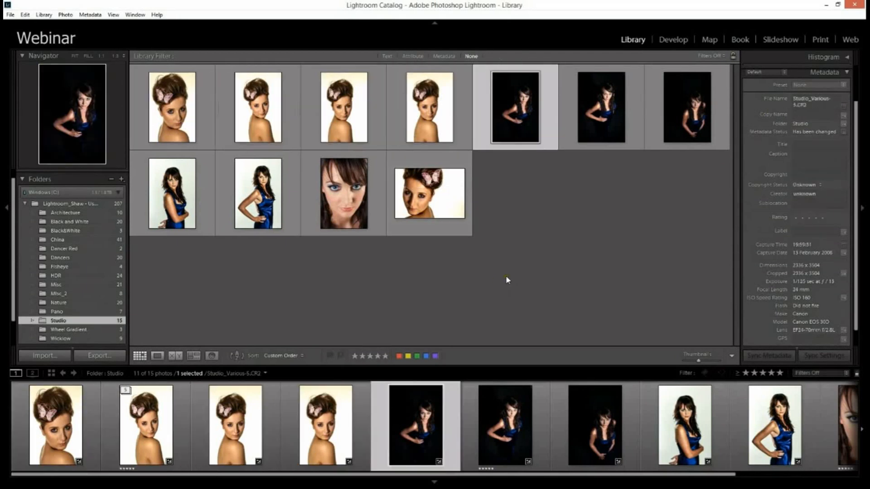
{"action": "key", "text": "Right"}
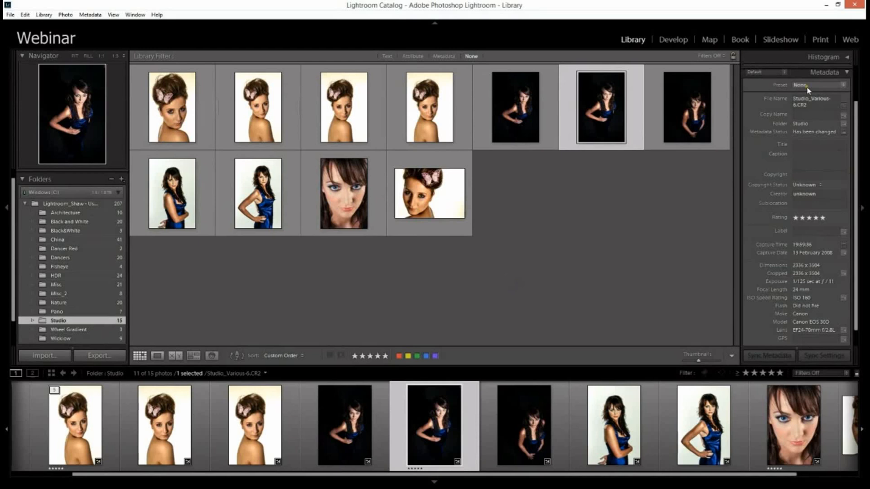
Step: Collapse Metadata and show Studio_Various-9 in Loupe view
{"action": "left_click", "coordinate": [811, 73]}
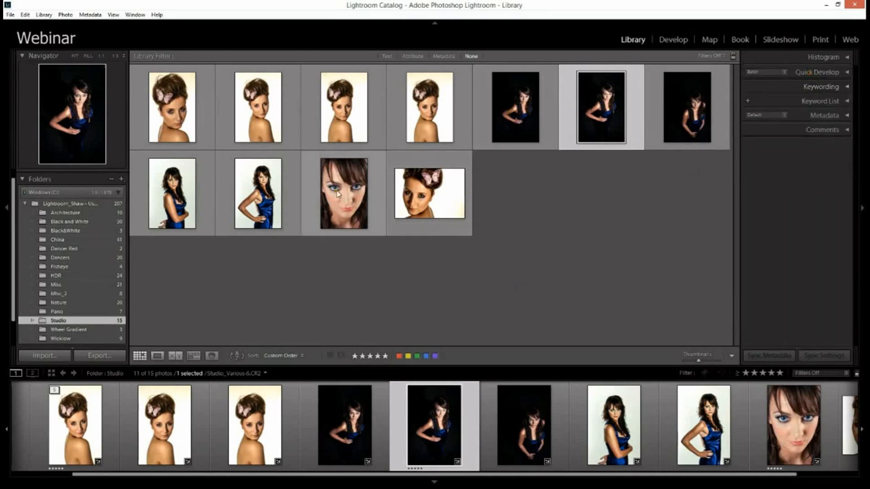
{"action": "left_click", "coordinate": [255, 189]}
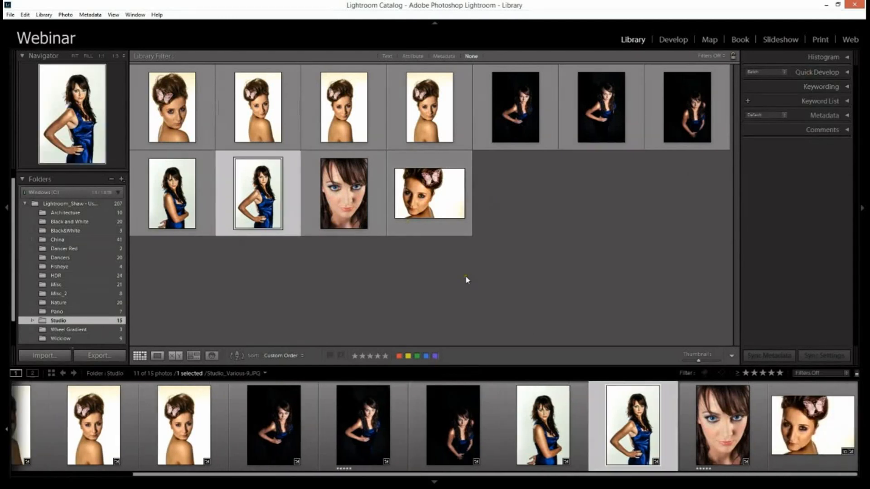
{"action": "key", "text": "e"}
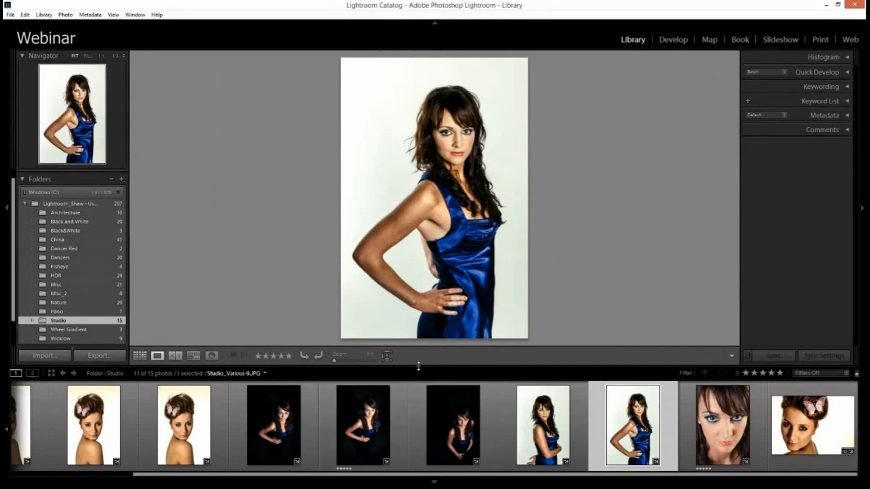
Step: Shrink the filmstrip slightly and open the Edit menu
{"action": "left_click_drag", "start_coordinate": [417, 367], "coordinate": [418, 380]}
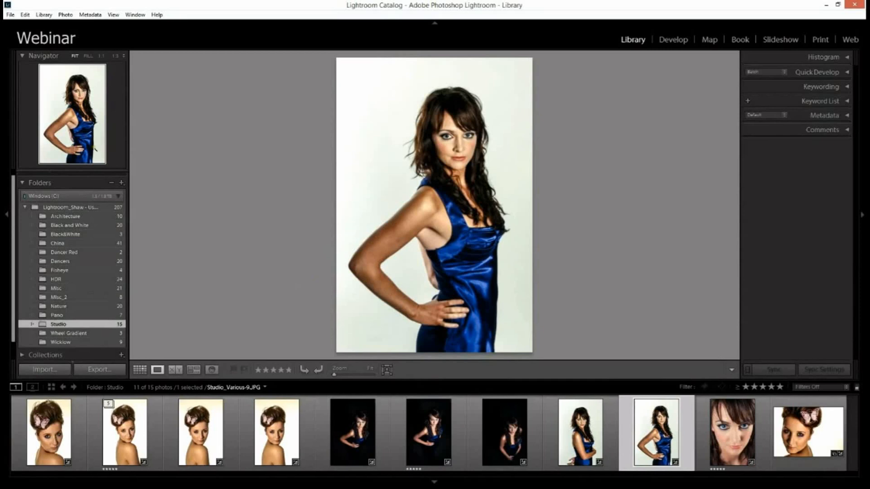
{"action": "left_click", "coordinate": [24, 15]}
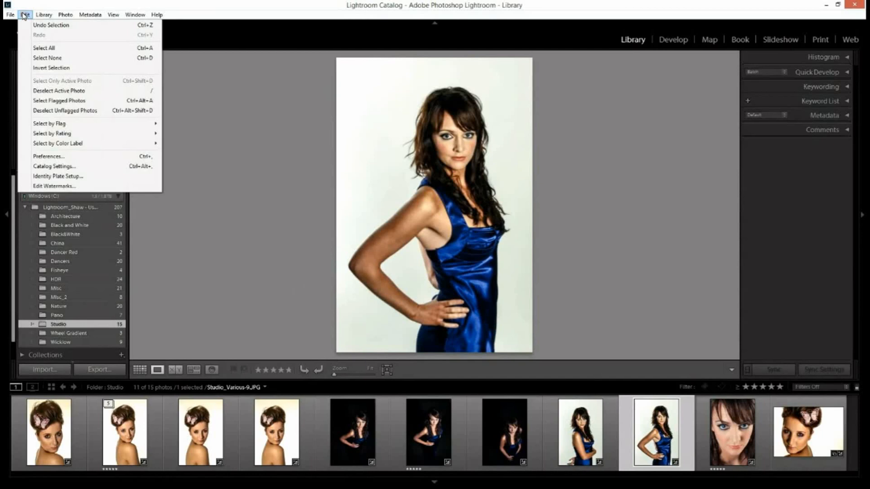
Step: Open the Watermark Editor, cancelling the image file choosers to keep the © Webinar text watermark
{"action": "left_click", "coordinate": [52, 187]}
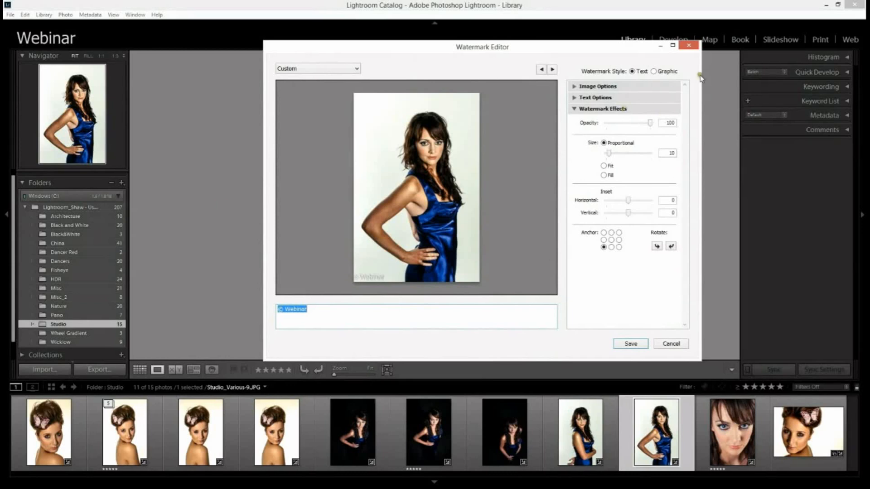
{"action": "left_click", "coordinate": [655, 71]}
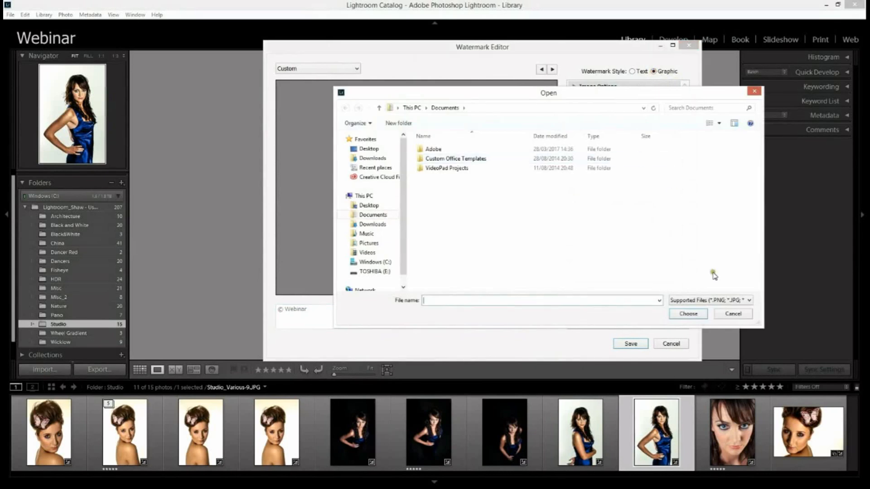
{"action": "left_click", "coordinate": [736, 314]}
{"action": "left_click", "coordinate": [653, 72]}
{"action": "left_click", "coordinate": [736, 312]}
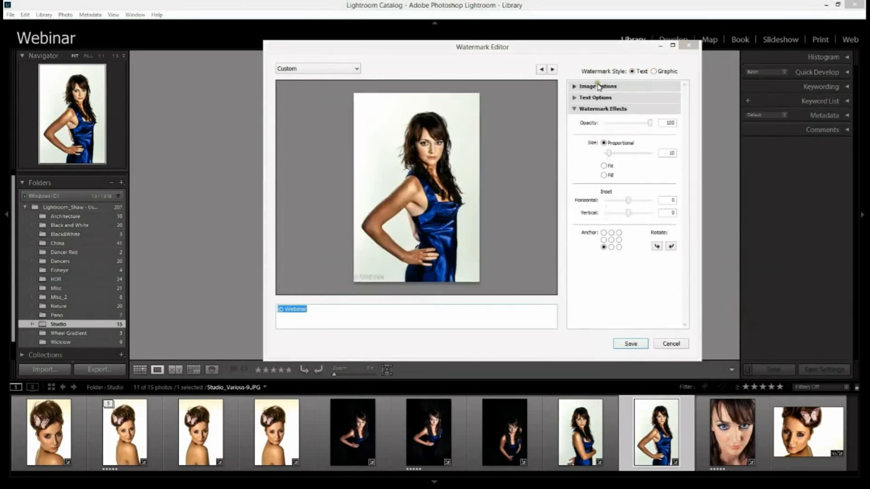
{"action": "left_click", "coordinate": [582, 86]}
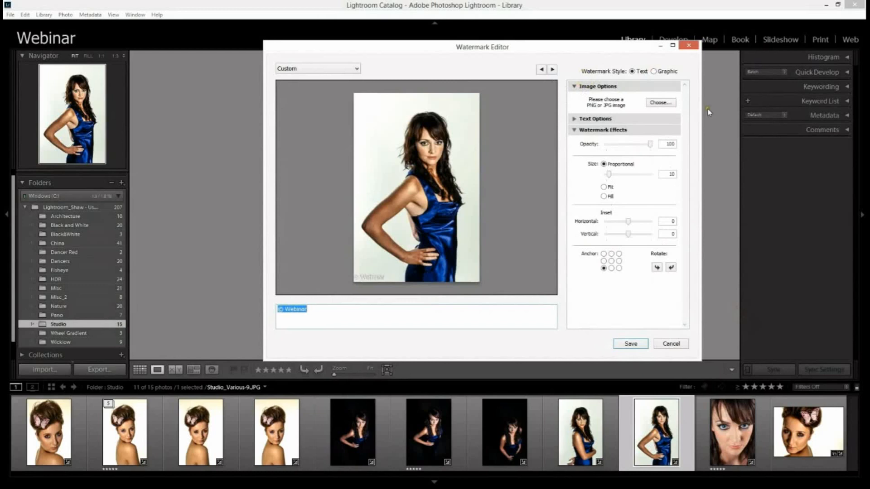
{"action": "left_click", "coordinate": [661, 103]}
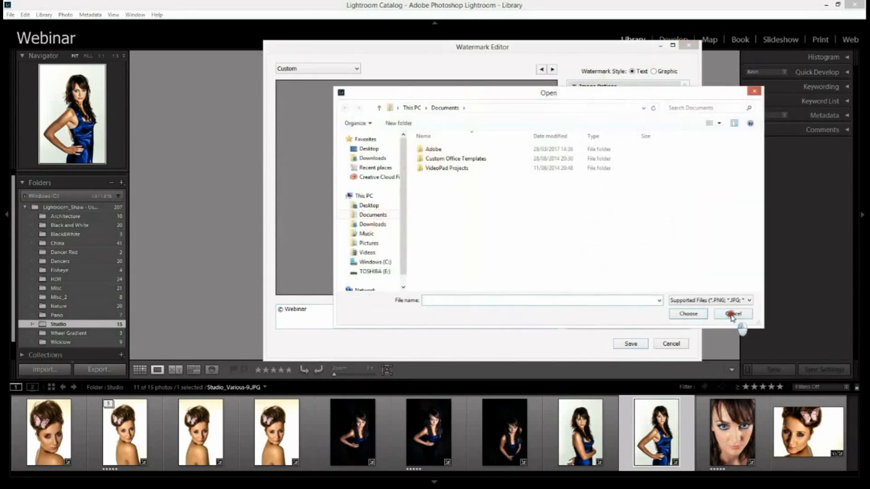
{"action": "left_click", "coordinate": [732, 315]}
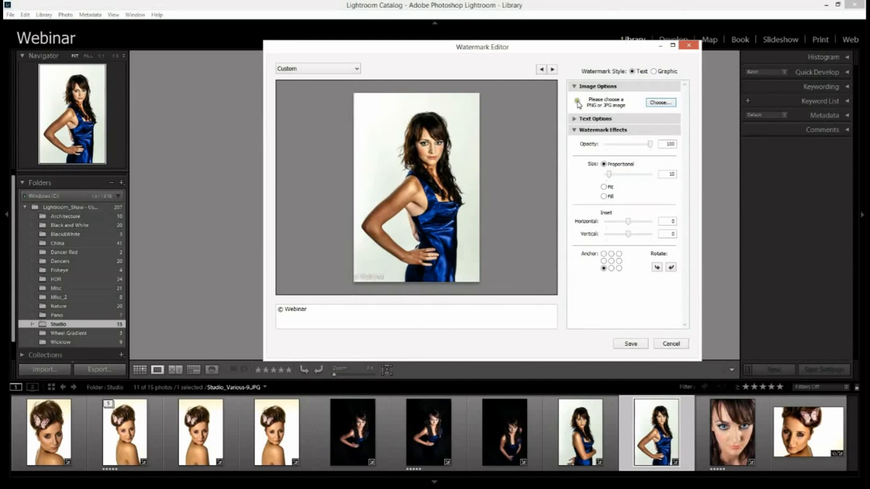
Step: Set the watermark font to Lato in Text Options
{"action": "left_click", "coordinate": [572, 87]}
{"action": "left_click", "coordinate": [575, 98]}
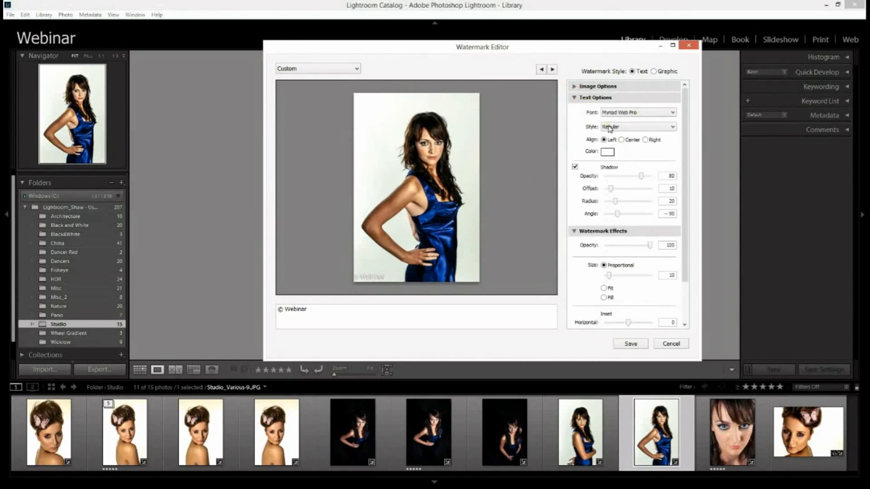
{"action": "left_click", "coordinate": [631, 113]}
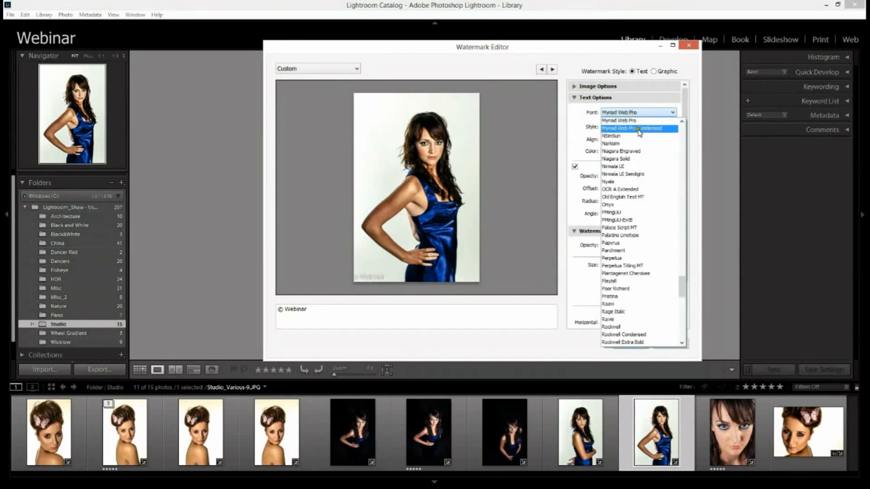
{"action": "left_click", "coordinate": [633, 153]}
{"action": "left_click", "coordinate": [638, 113]}
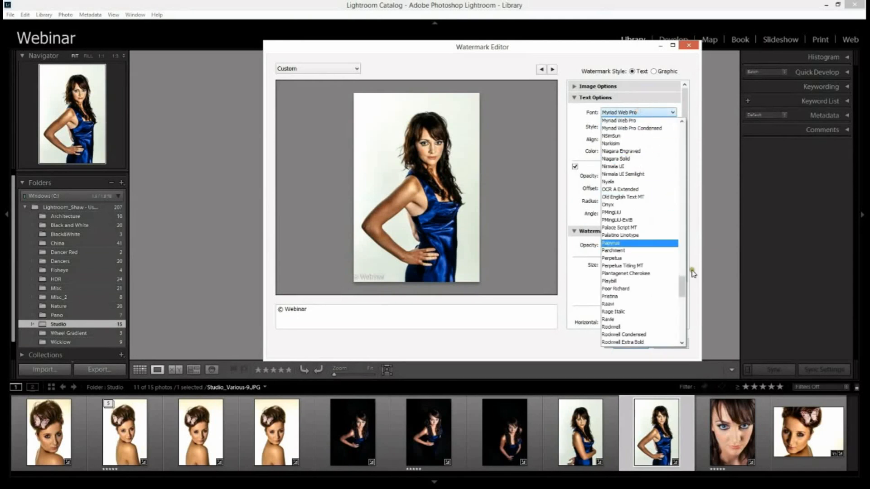
{"action": "left_click_drag", "start_coordinate": [683, 282], "coordinate": [680, 225]}
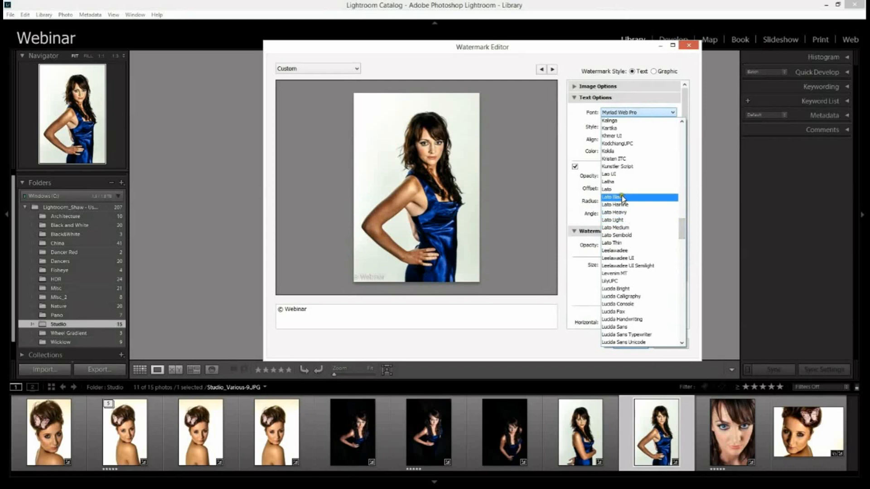
{"action": "left_click", "coordinate": [616, 190]}
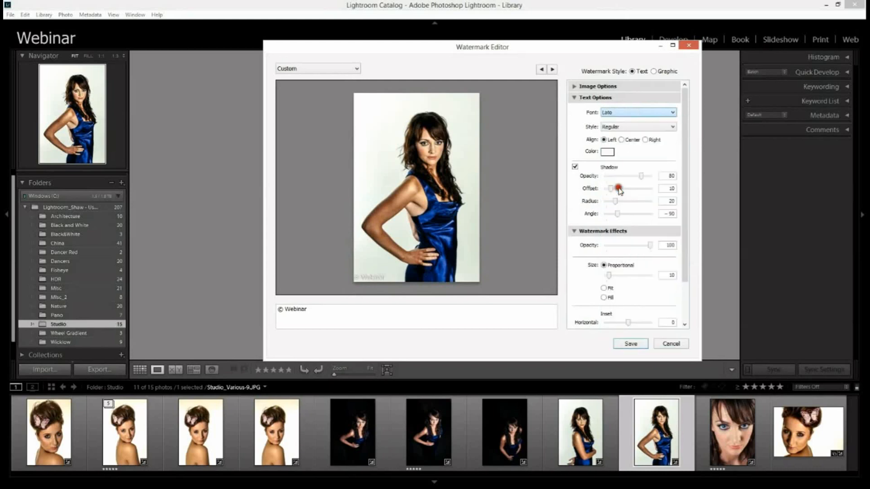
Step: Set the watermark text colour to 35% grey
{"action": "left_click", "coordinate": [608, 152]}
{"action": "left_click_drag", "start_coordinate": [541, 164], "coordinate": [530, 193]}
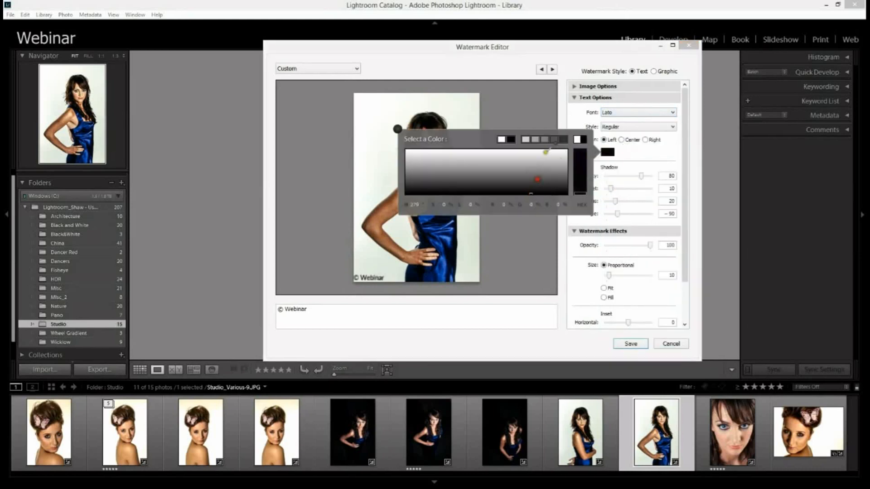
{"action": "left_click", "coordinate": [563, 139]}
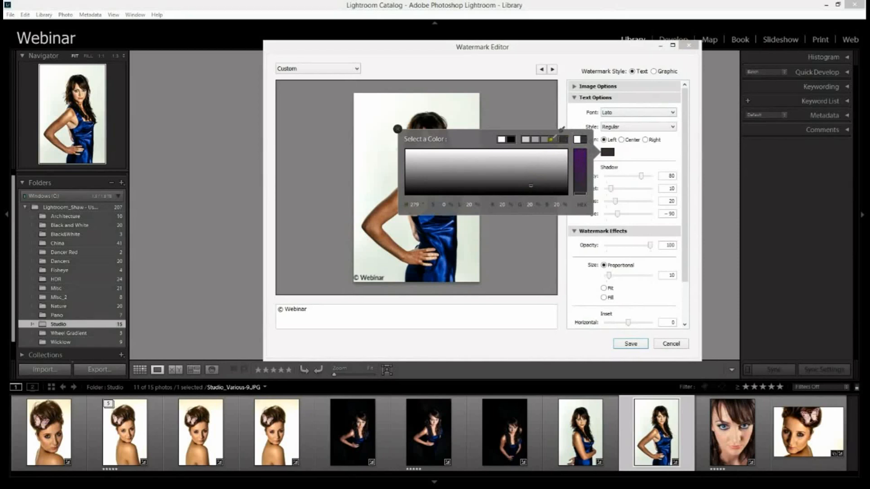
{"action": "left_click", "coordinate": [554, 139]}
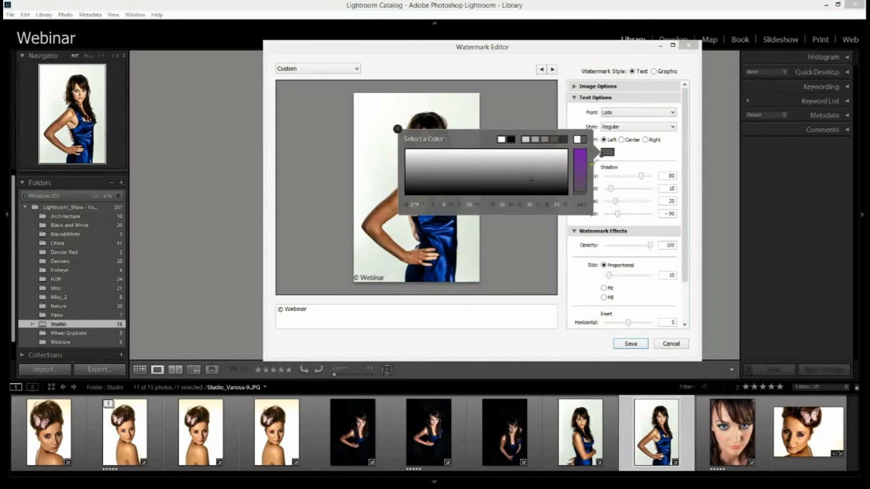
{"action": "left_click", "coordinate": [410, 132]}
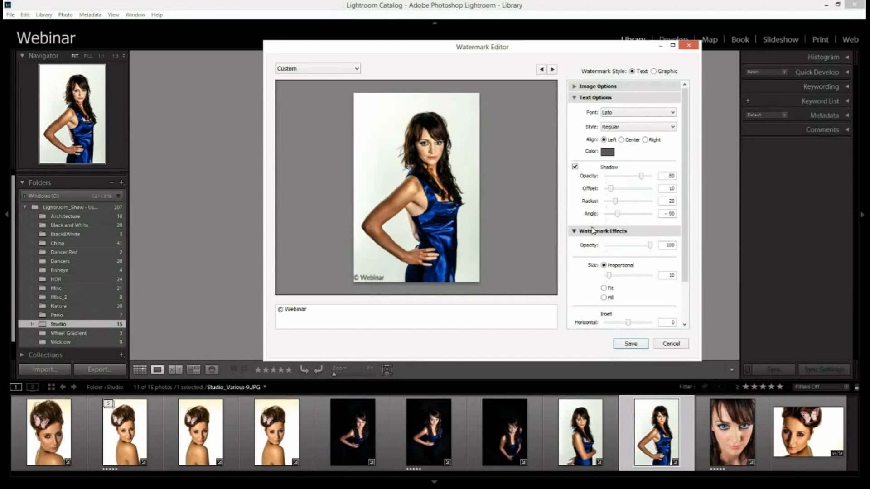
Step: Try Bold and Italic font styles, leaving the watermark text Regular
{"action": "left_click", "coordinate": [649, 126]}
{"action": "left_click", "coordinate": [646, 147]}
{"action": "left_click", "coordinate": [647, 127]}
{"action": "left_click", "coordinate": [648, 157]}
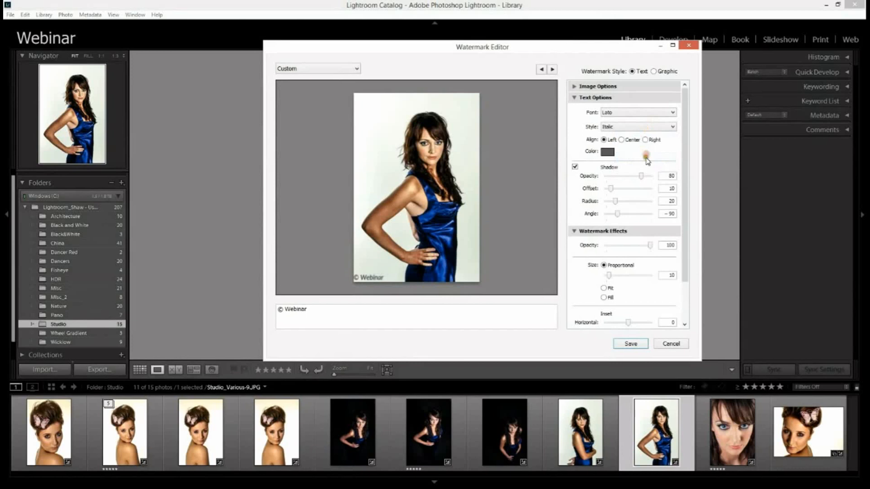
{"action": "left_click", "coordinate": [647, 127]}
{"action": "left_click", "coordinate": [651, 138]}
Step: Set Align to Center and replace Webinar with the photographer's studio name
{"action": "left_click", "coordinate": [644, 140]}
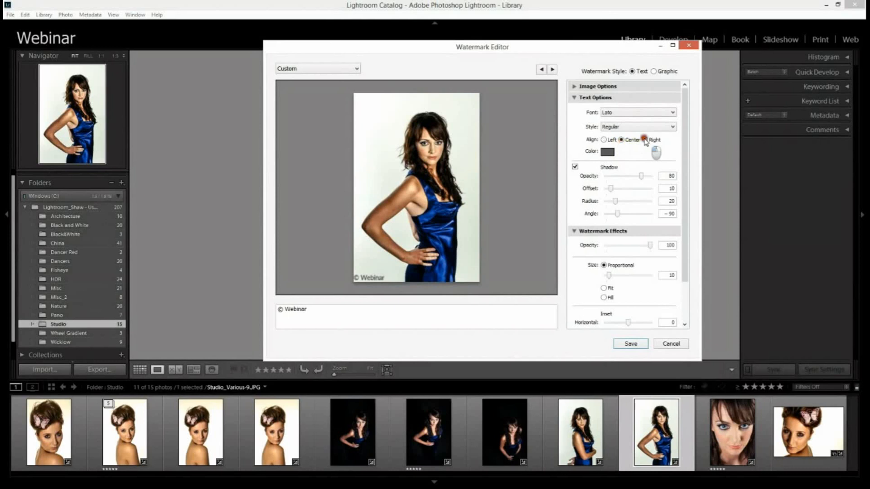
{"action": "left_click", "coordinate": [604, 139]}
{"action": "left_click", "coordinate": [621, 140]}
{"action": "left_click_drag", "start_coordinate": [312, 312], "coordinate": [281, 309]}
{"action": "type", "text": "William Eames"}
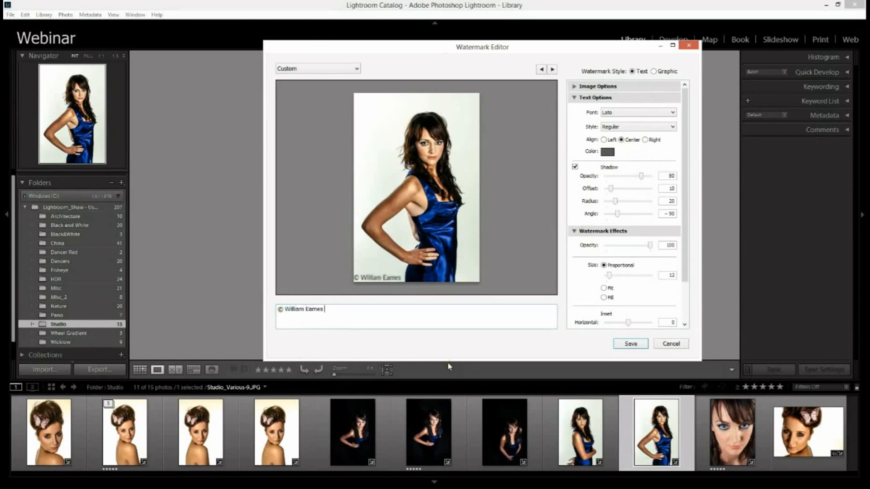
{"action": "type", "text": " Photography"}
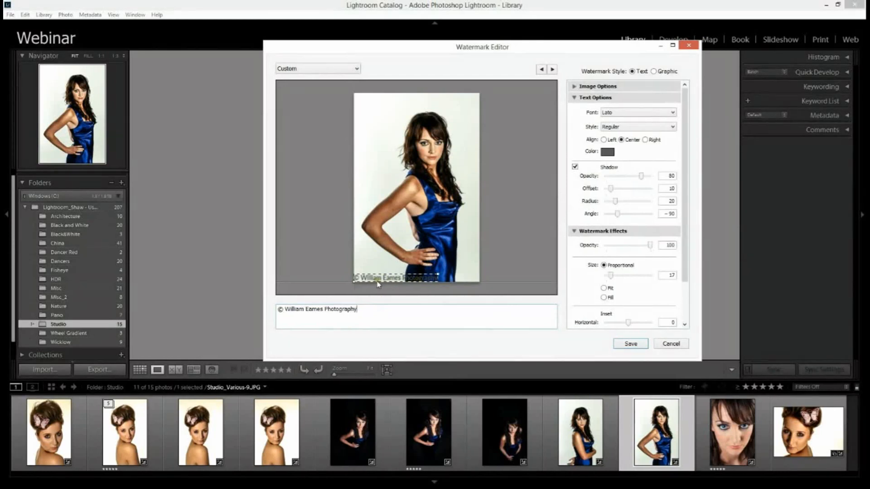
Step: Switch off the watermark's drop shadow after briefly adjusting its opacity and offset
{"action": "left_click", "coordinate": [574, 167]}
{"action": "left_click", "coordinate": [574, 166]}
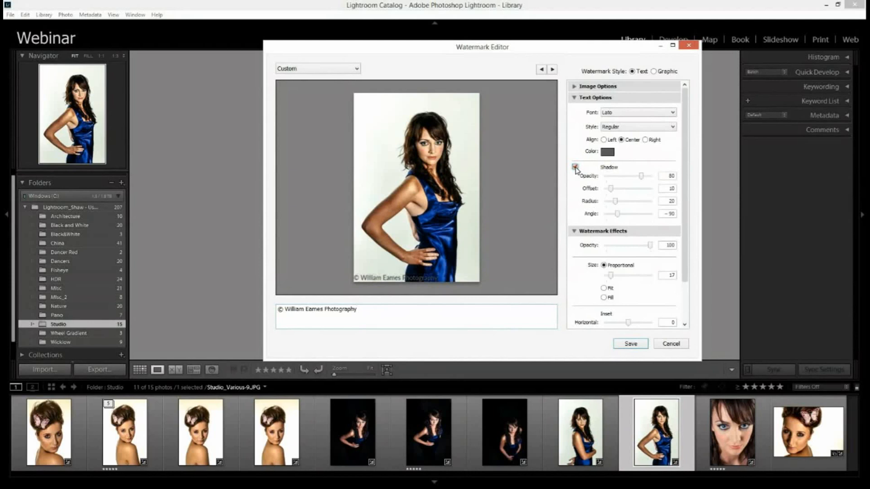
{"action": "left_click_drag", "start_coordinate": [643, 177], "coordinate": [666, 181]}
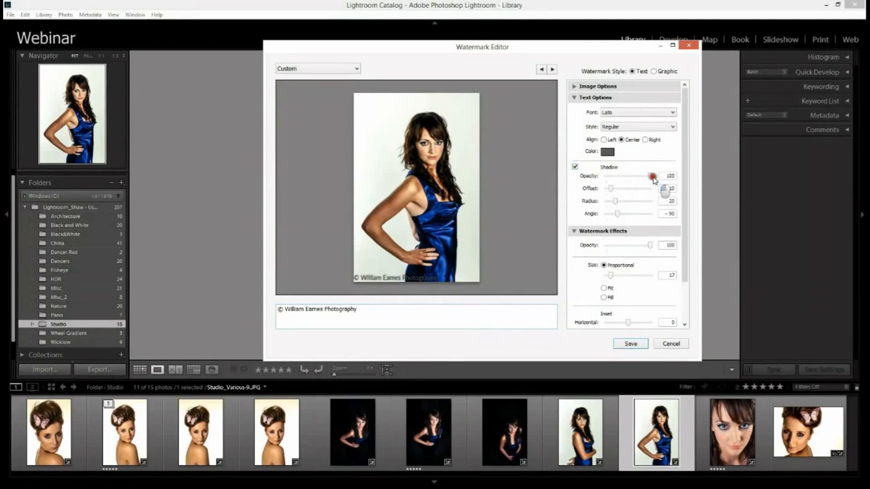
{"action": "left_click_drag", "start_coordinate": [612, 188], "coordinate": [623, 215]}
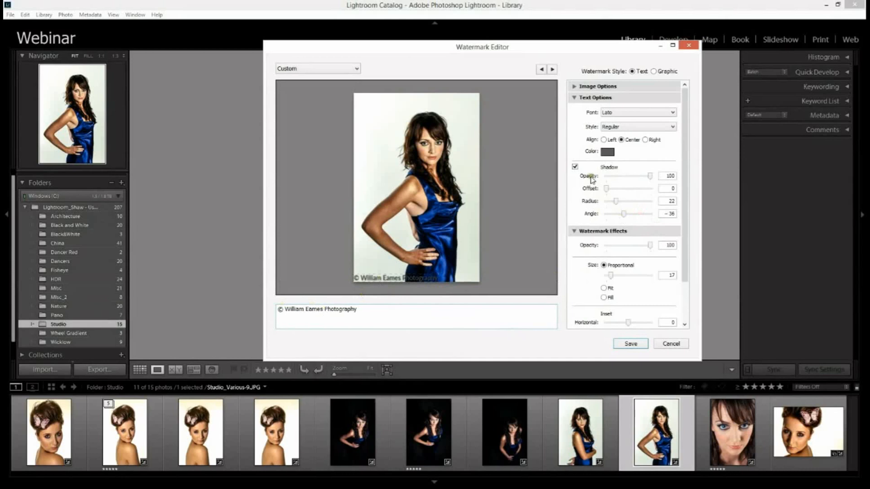
{"action": "left_click", "coordinate": [575, 167]}
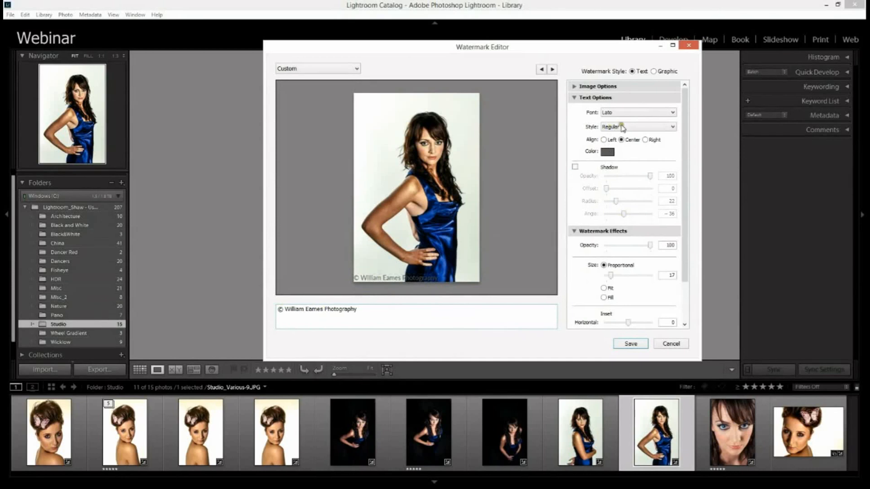
Step: Set the watermark text style to Bold
{"action": "left_click", "coordinate": [620, 127]}
{"action": "left_click", "coordinate": [634, 148]}
{"action": "scroll", "coordinate": [683, 192], "scroll_direction": "down", "scroll_amount": 2}
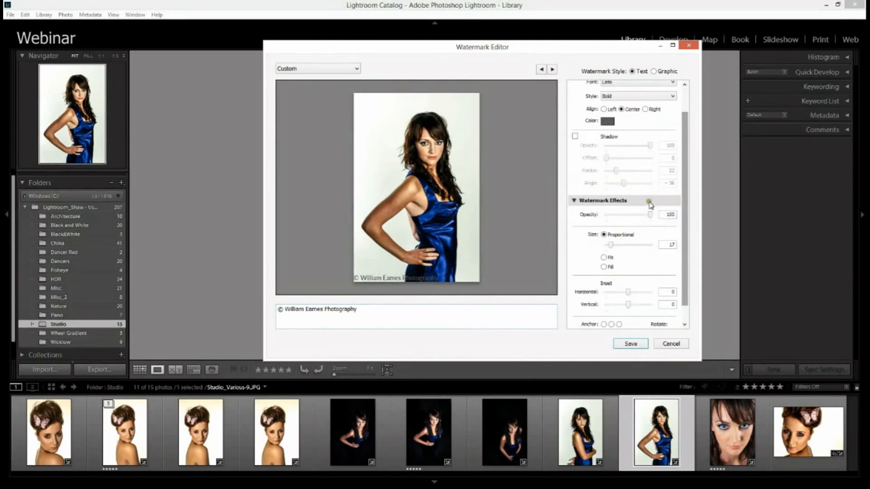
Step: Drag the watermark Opacity slider down to 50
{"action": "left_click_drag", "start_coordinate": [653, 215], "coordinate": [631, 219]}
{"action": "left_click_drag", "start_coordinate": [628, 218], "coordinate": [628, 217]}
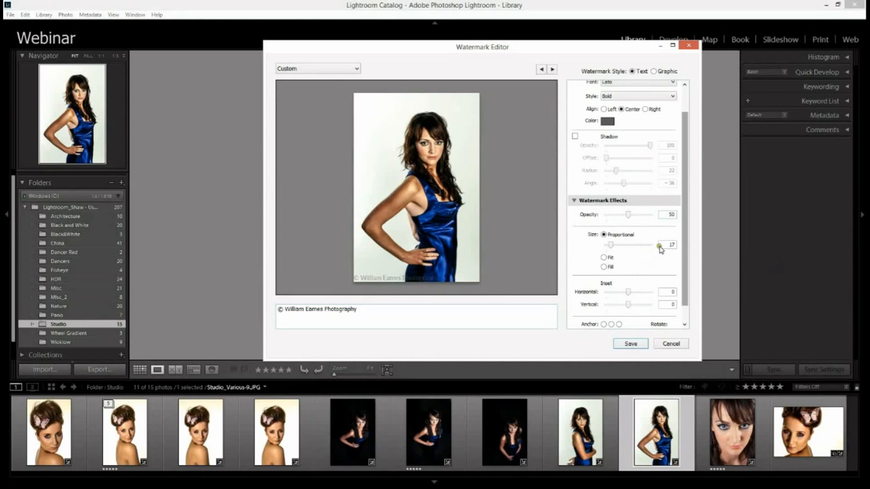
Step: Try the Fit and Fill watermark sizes, then return to Proportional sizing
{"action": "scroll", "coordinate": [658, 246], "scroll_direction": "down", "scroll_amount": 1}
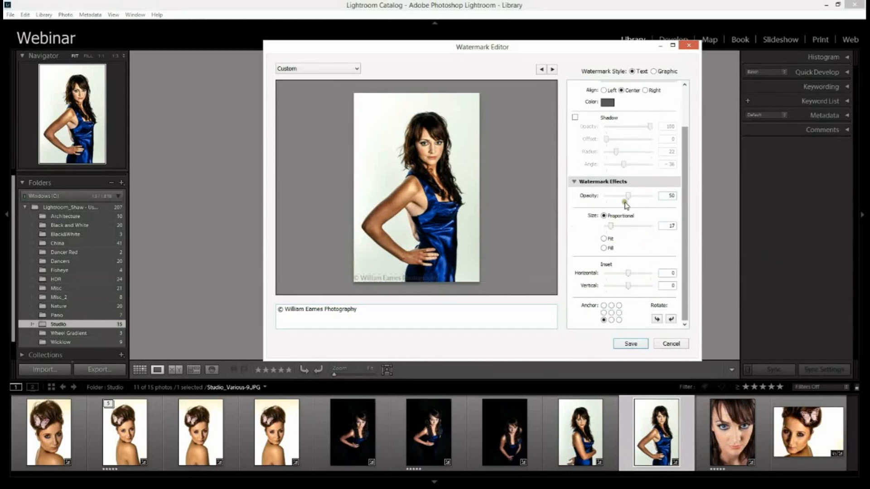
{"action": "left_click_drag", "start_coordinate": [615, 229], "coordinate": [609, 226]}
{"action": "left_click", "coordinate": [603, 238]}
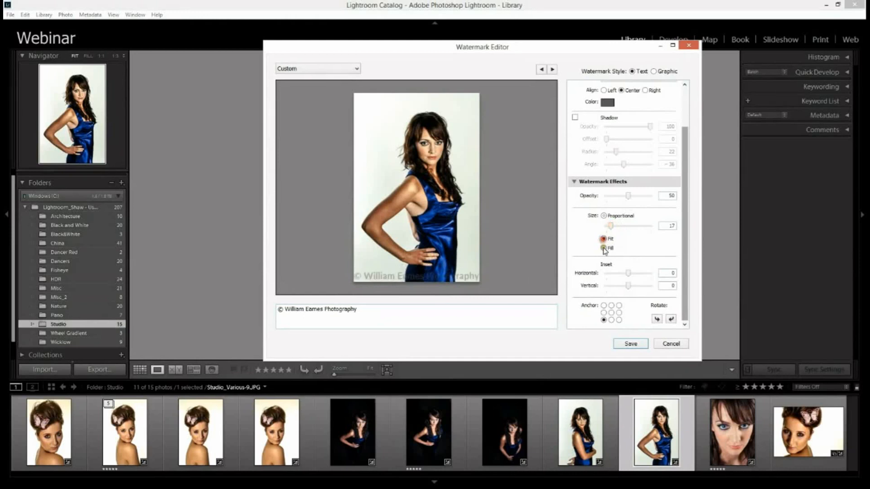
{"action": "left_click", "coordinate": [604, 248]}
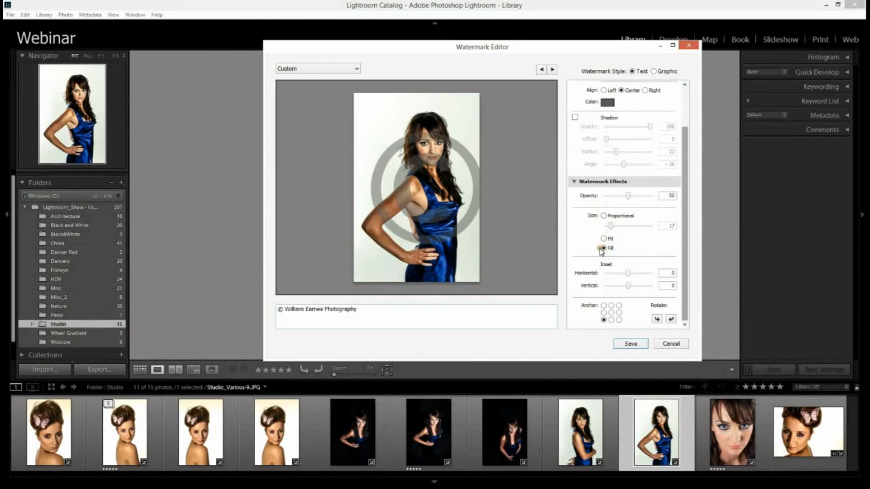
{"action": "left_click", "coordinate": [604, 239]}
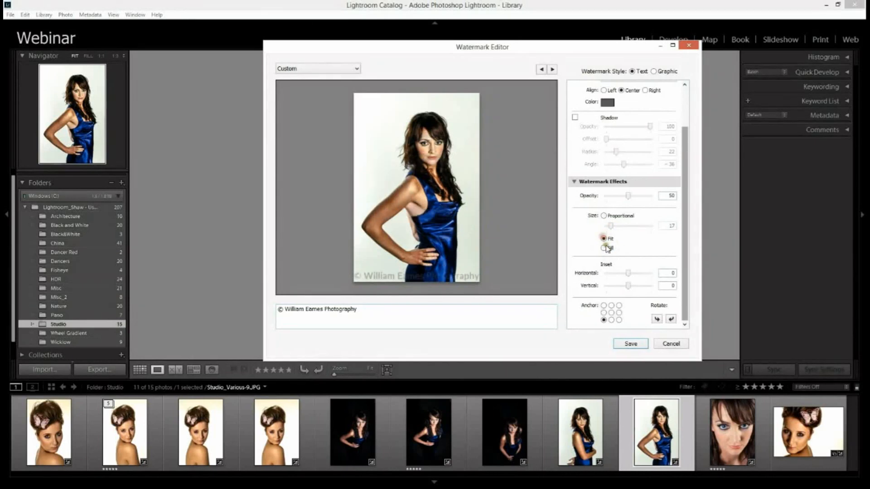
{"action": "left_click", "coordinate": [604, 216]}
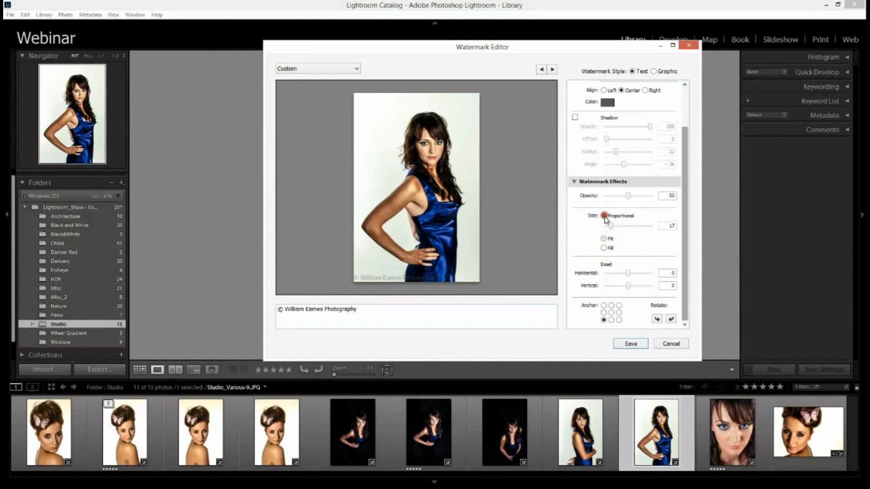
Step: Anchor the watermark at the centre, horizontal, with opacity raised to 100
{"action": "left_click", "coordinate": [611, 313]}
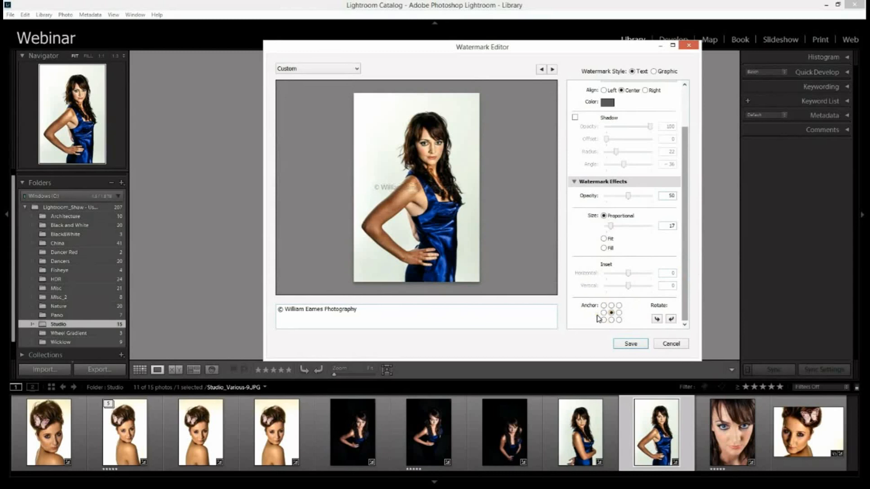
{"action": "left_click", "coordinate": [604, 312]}
{"action": "left_click", "coordinate": [619, 312]}
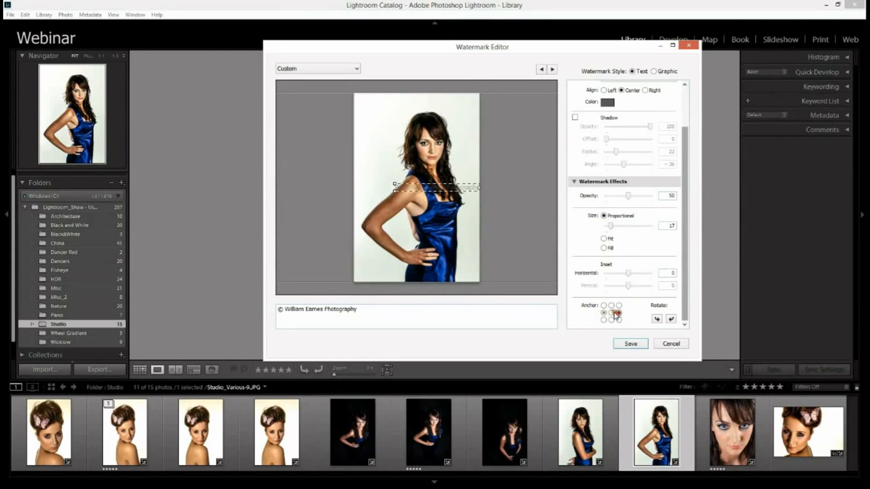
{"action": "left_click", "coordinate": [619, 305]}
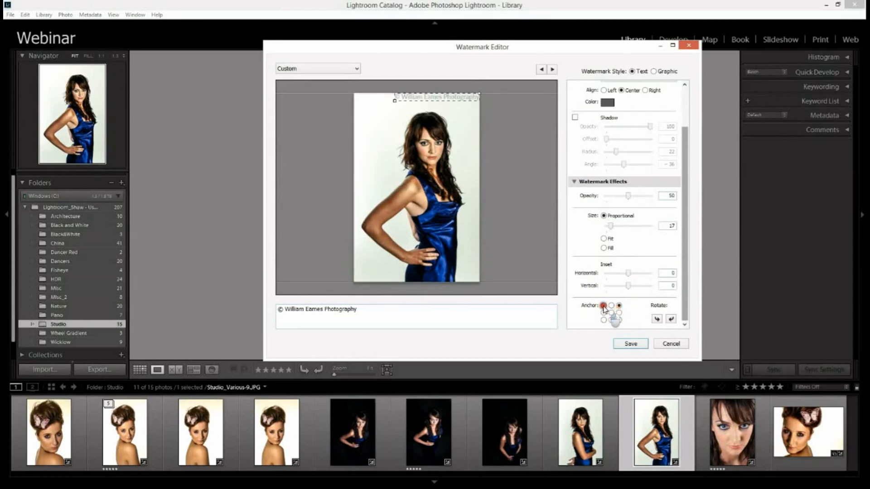
{"action": "left_click", "coordinate": [604, 305]}
{"action": "left_click", "coordinate": [658, 319]}
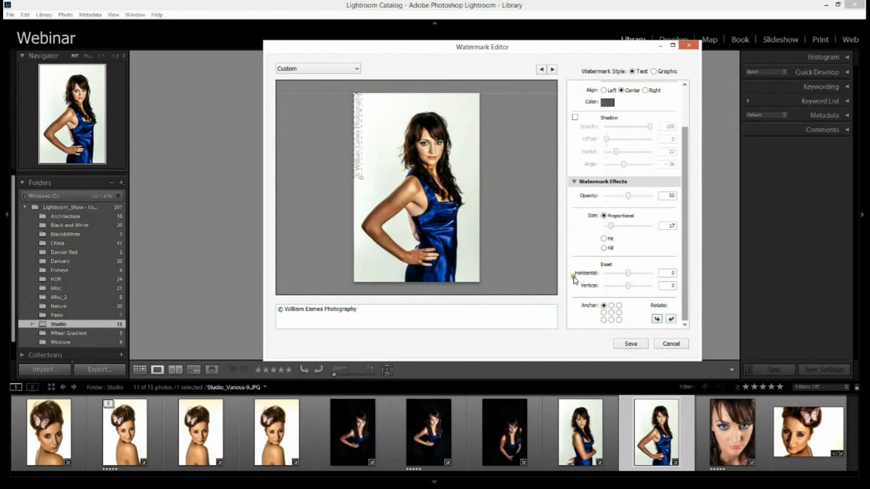
{"action": "left_click", "coordinate": [612, 313]}
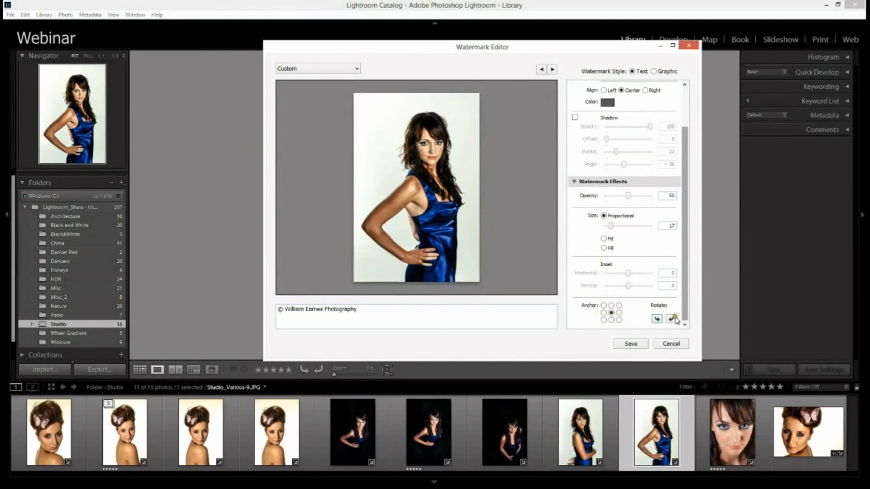
{"action": "left_click", "coordinate": [669, 319]}
{"action": "mouse_move", "coordinate": [631, 197]}
{"action": "left_mouse_down"}
{"action": "mouse_move", "coordinate": [653, 202]}
{"action": "mouse_move", "coordinate": [638, 199]}
{"action": "left_mouse_up"}
Step: Make the watermark text black, lower its opacity, and save a preset named after the photographer
{"action": "left_click", "coordinate": [607, 102]}
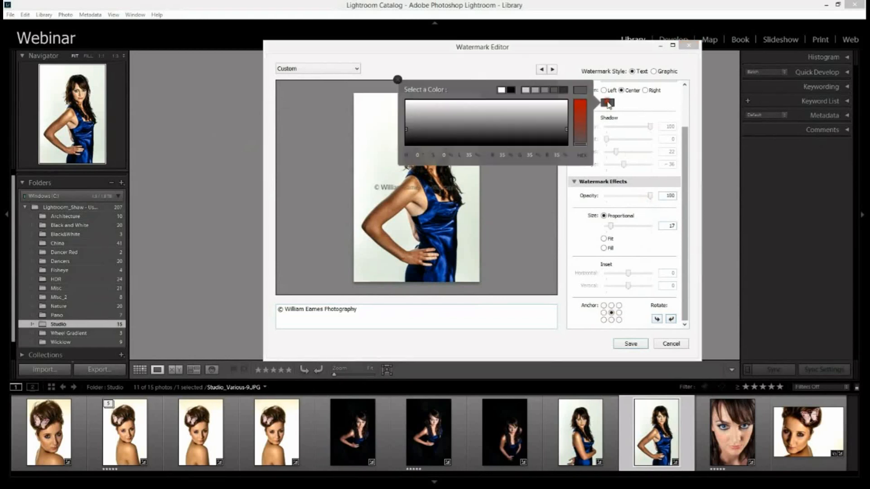
{"action": "left_click", "coordinate": [511, 90]}
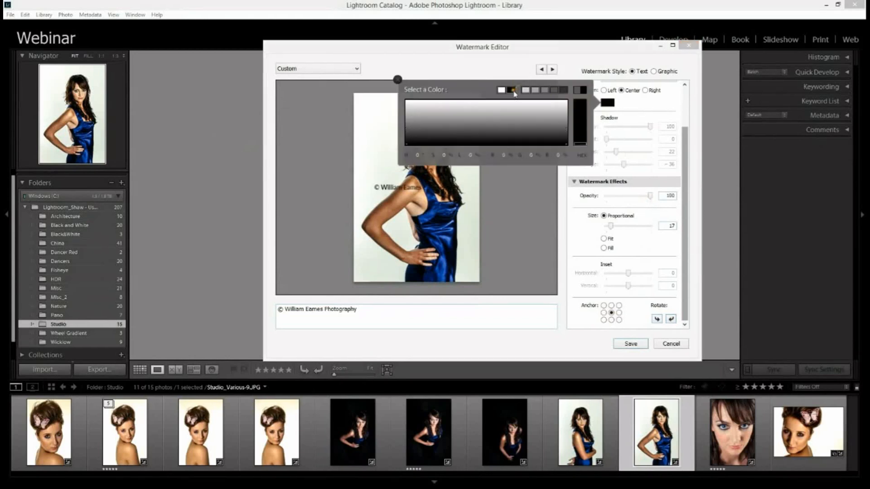
{"action": "left_click", "coordinate": [398, 83]}
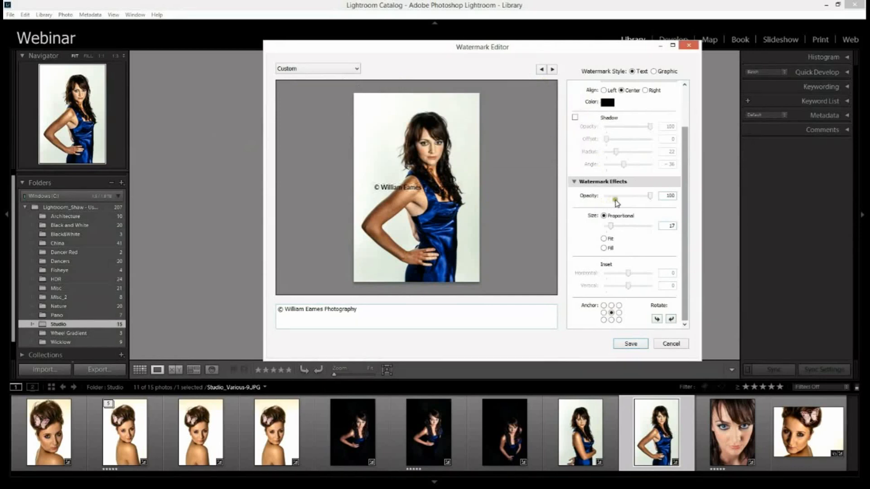
{"action": "left_click", "coordinate": [647, 195]}
{"action": "left_click_drag", "start_coordinate": [648, 198], "coordinate": [630, 200]}
{"action": "left_click", "coordinate": [630, 344]}
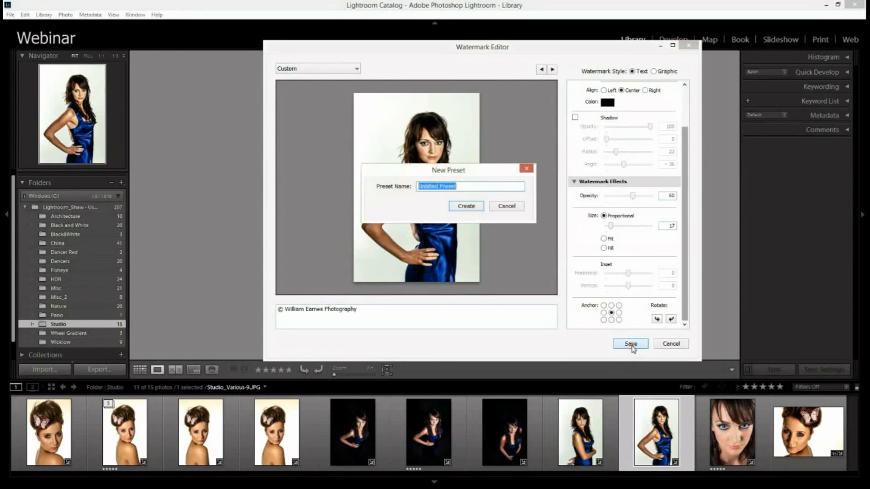
{"action": "type", "text": "William Eames"}
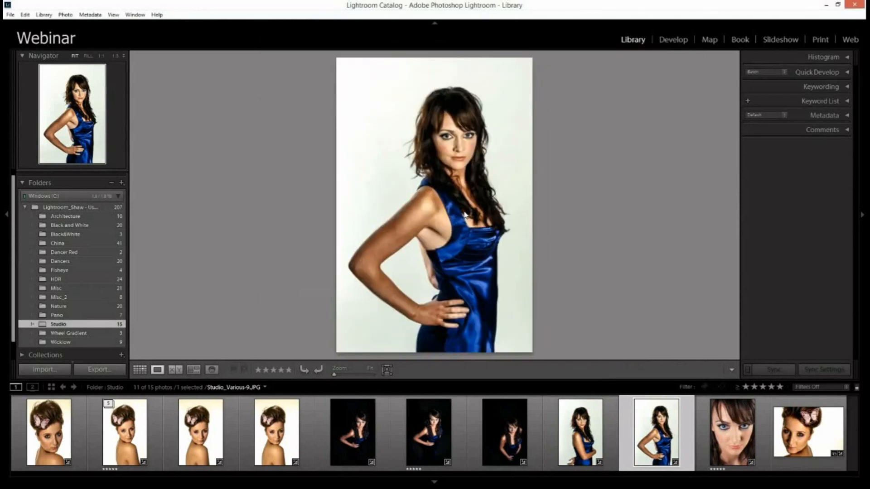
Step: Confirm the preset, show the butterfly portrait, collapse Folders, and switch to Grid view
{"action": "left_click", "coordinate": [463, 208]}
{"action": "left_click", "coordinate": [353, 430]}
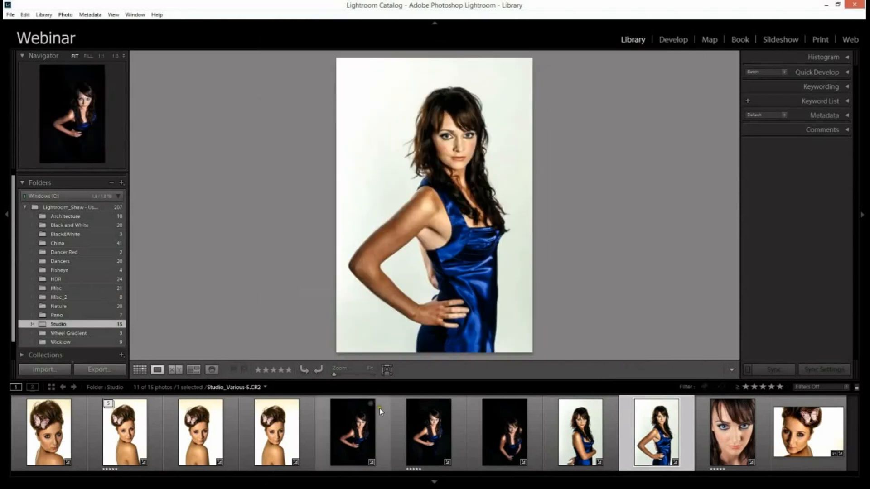
{"action": "left_click", "coordinate": [311, 411]}
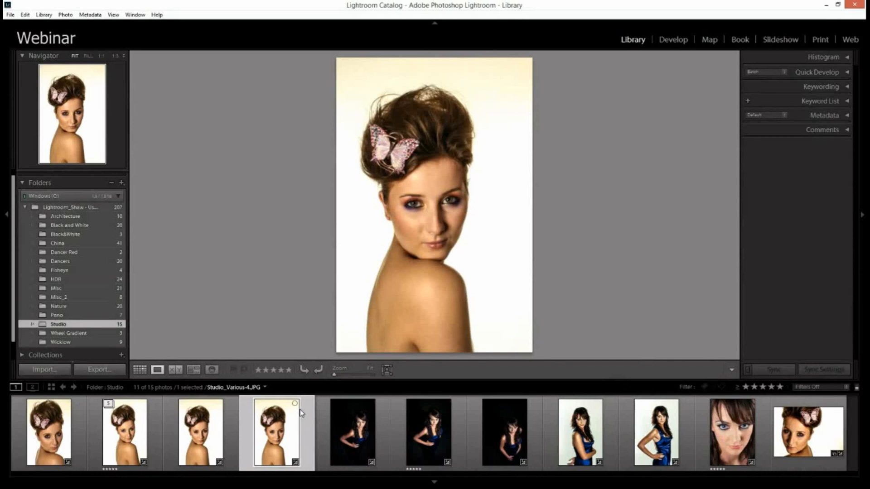
{"action": "left_click", "coordinate": [79, 184]}
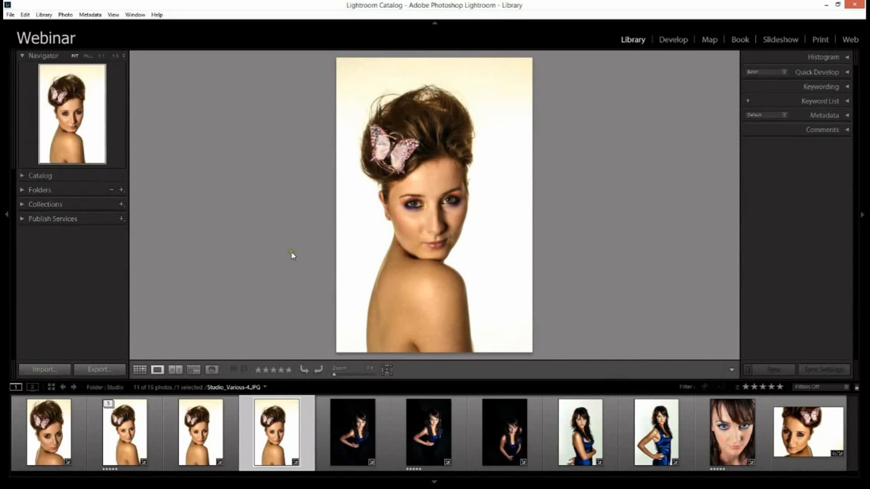
{"action": "key", "text": "g"}
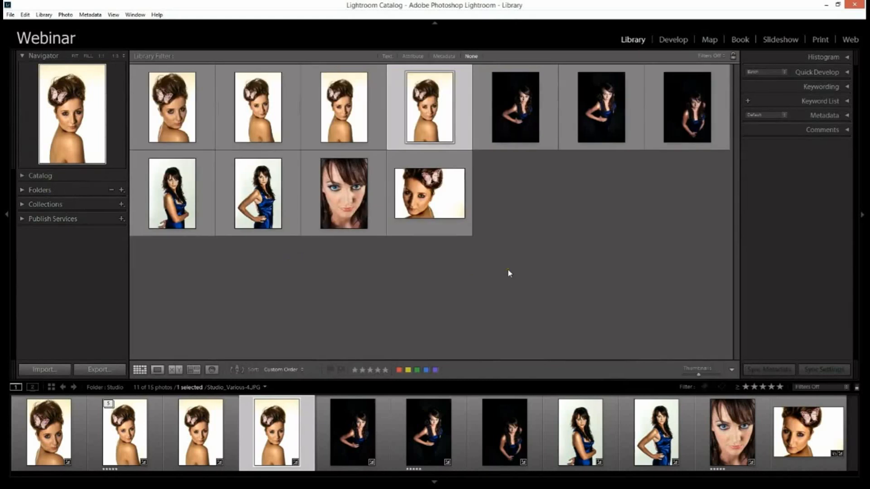
Step: Select all 11 Studio photos, dismiss the cannot-reorder warning, and open the Export dialog
{"action": "key", "text": "ctrl+a"}
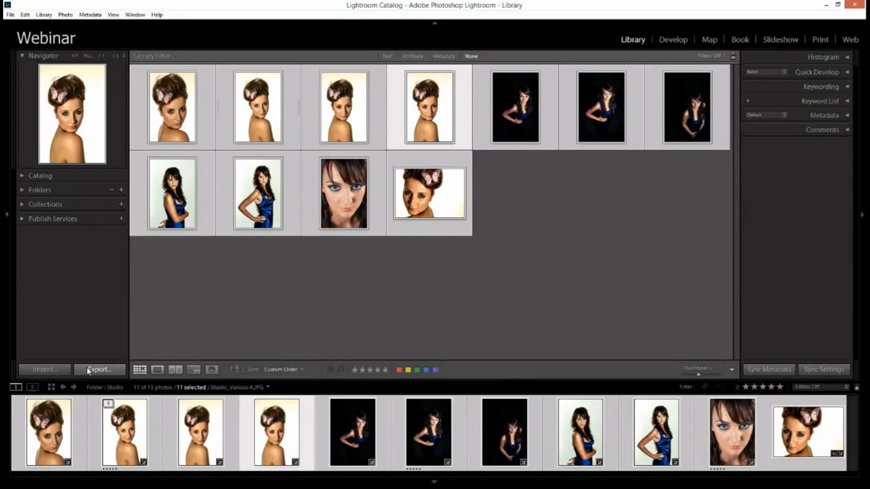
{"action": "mouse_move", "coordinate": [125, 430]}
{"action": "left_mouse_down"}
{"action": "mouse_move", "coordinate": [113, 404]}
{"action": "mouse_move", "coordinate": [121, 431]}
{"action": "left_mouse_up"}
{"action": "left_click", "coordinate": [542, 210]}
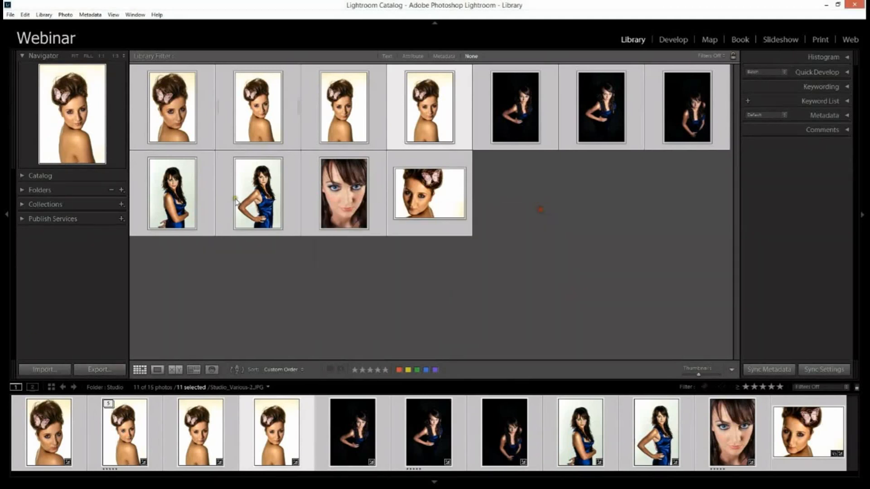
{"action": "left_click", "coordinate": [98, 369]}
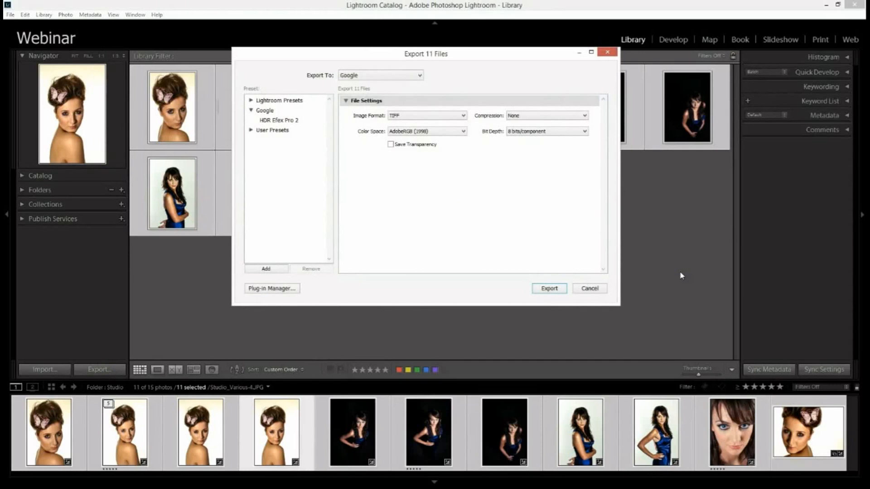
Step: Change the Export To destination from Email to Hard Drive
{"action": "left_click", "coordinate": [420, 75]}
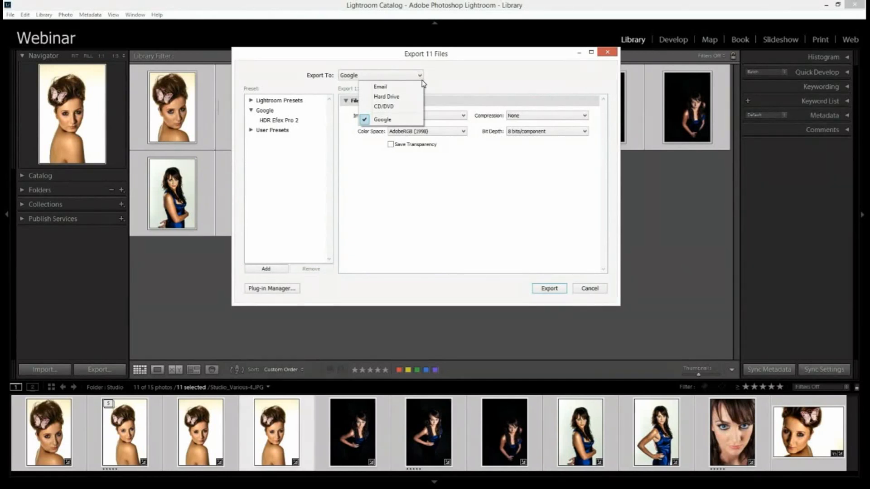
{"action": "left_click", "coordinate": [404, 87]}
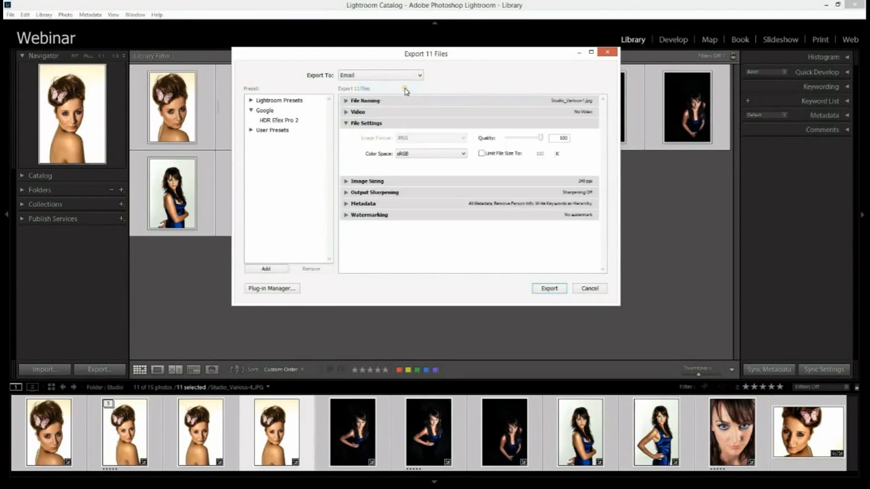
{"action": "left_click", "coordinate": [392, 77]}
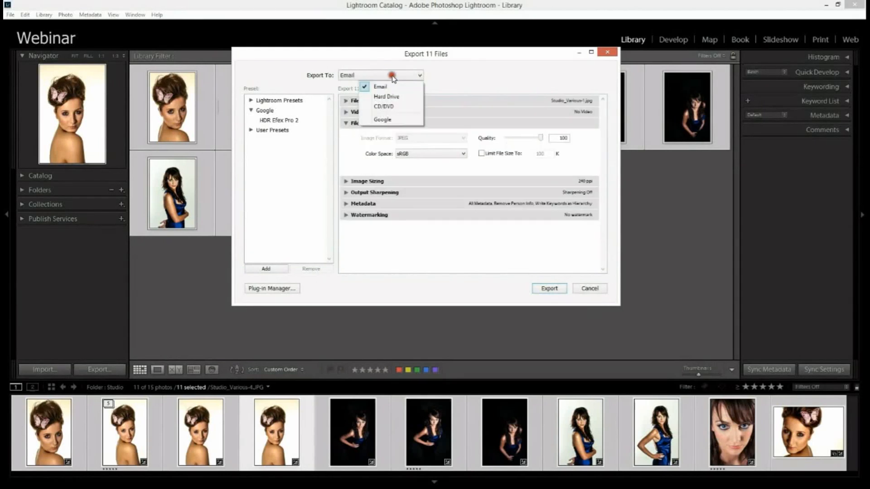
{"action": "left_click", "coordinate": [469, 82]}
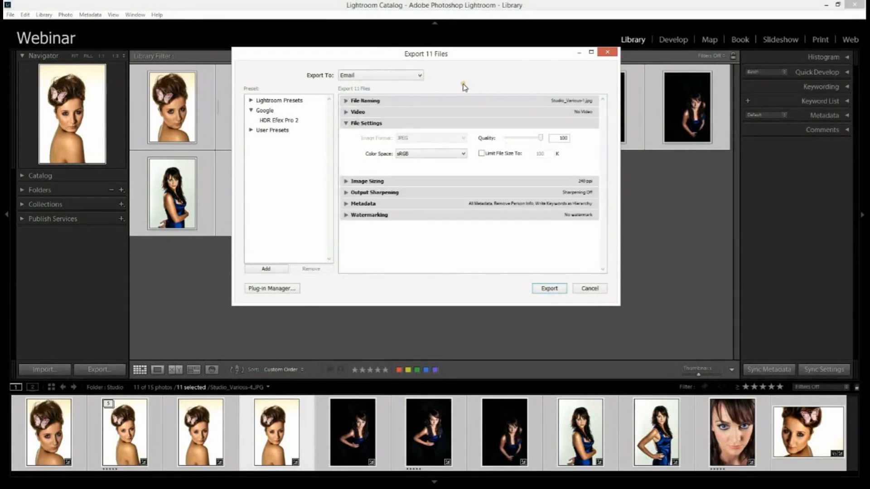
{"action": "left_click", "coordinate": [400, 77]}
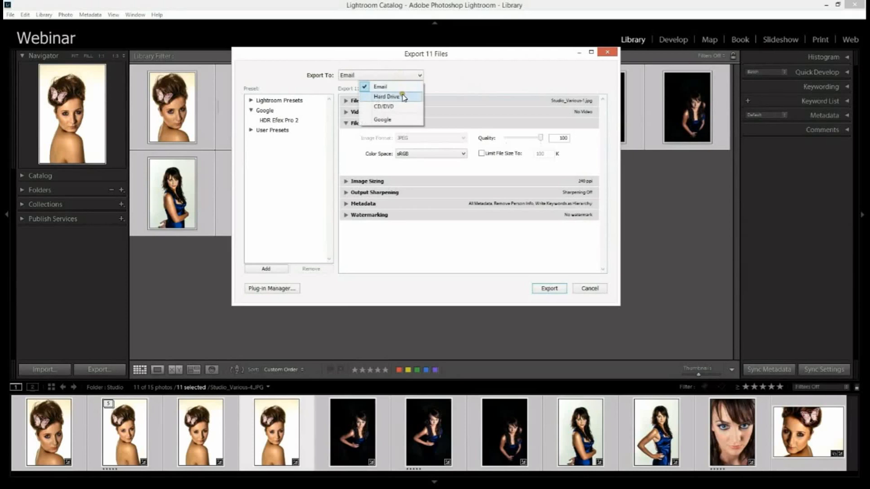
{"action": "left_click", "coordinate": [408, 90]}
{"action": "left_click", "coordinate": [385, 76]}
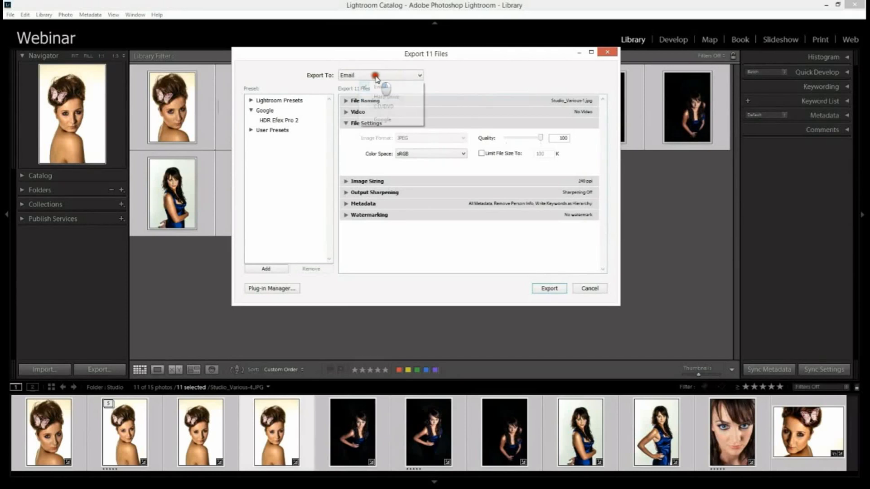
{"action": "left_click", "coordinate": [388, 97]}
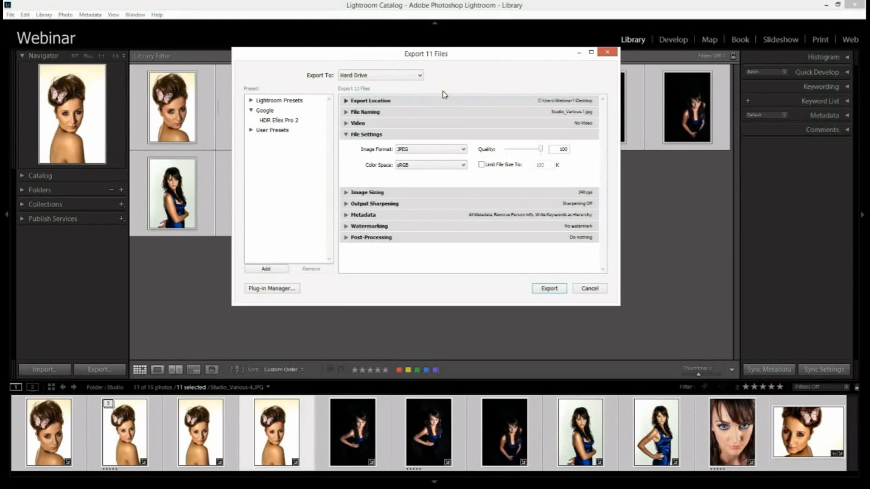
Step: Export to a specific Desktop folder inside a Studio_Export subfolder
{"action": "left_click", "coordinate": [252, 110]}
{"action": "left_click", "coordinate": [347, 101]}
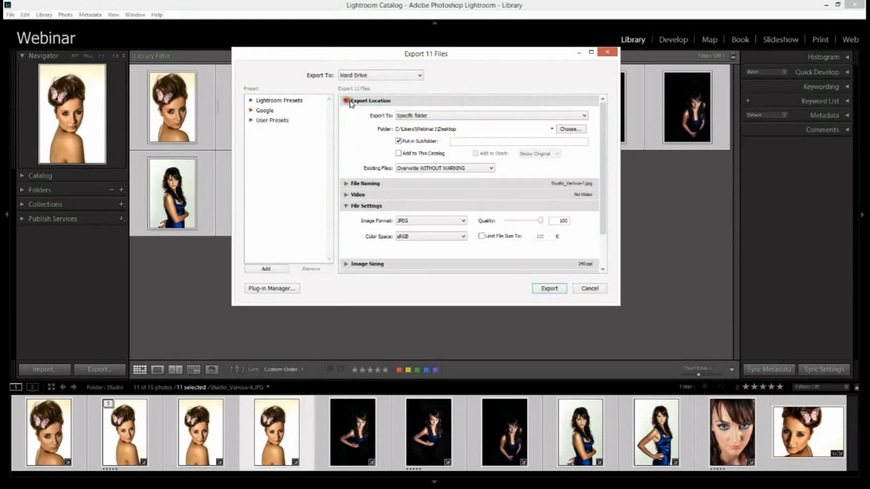
{"action": "left_click", "coordinate": [489, 117]}
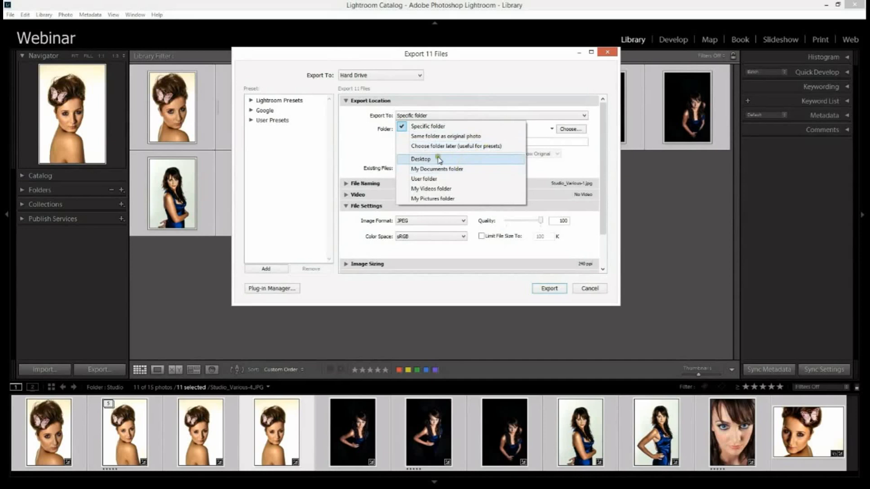
{"action": "left_click", "coordinate": [435, 126]}
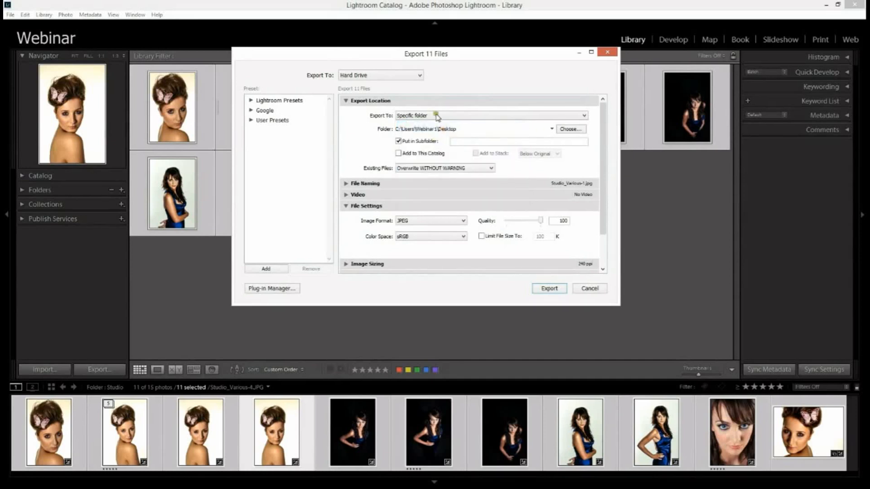
{"action": "left_click", "coordinate": [495, 140]}
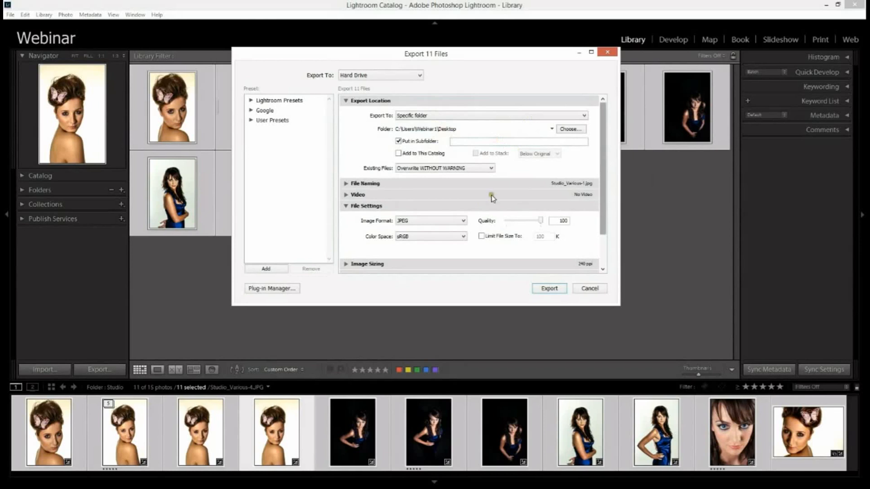
{"action": "type", "text": "Studio_Export"}
Step: Set Existing Files to 'Ask what to do'
{"action": "left_click", "coordinate": [462, 169]}
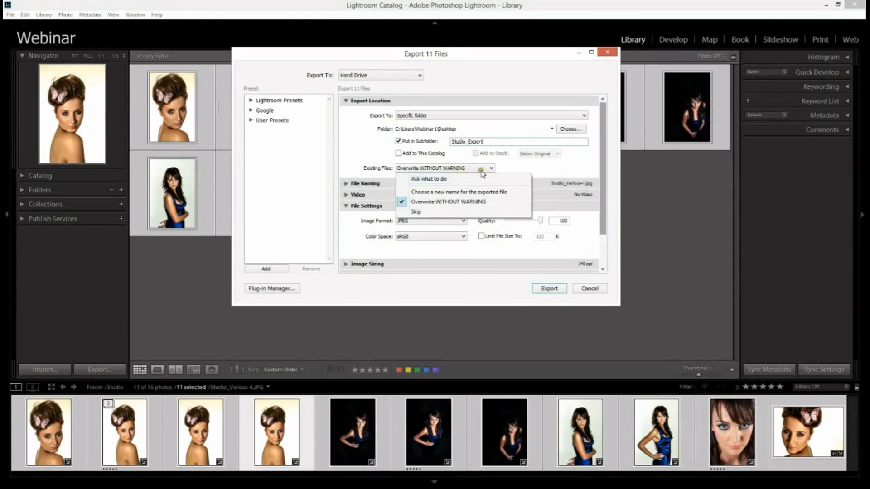
{"action": "left_click", "coordinate": [441, 178]}
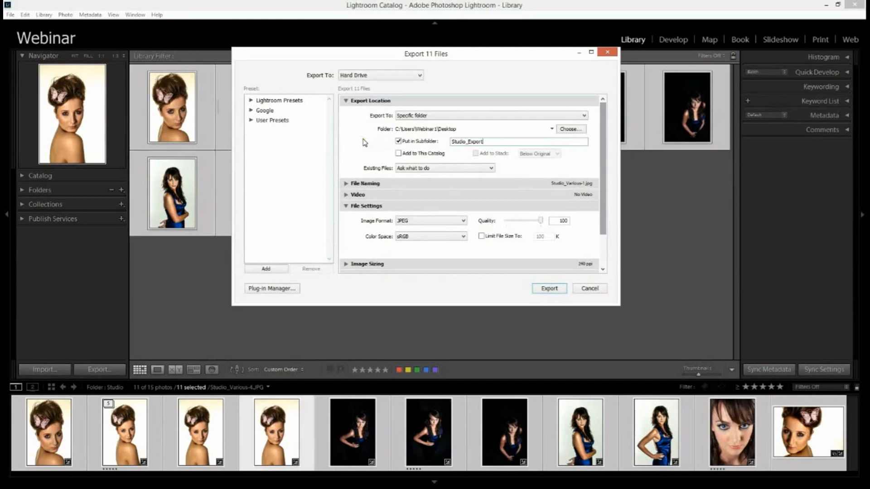
{"action": "left_click", "coordinate": [369, 183]}
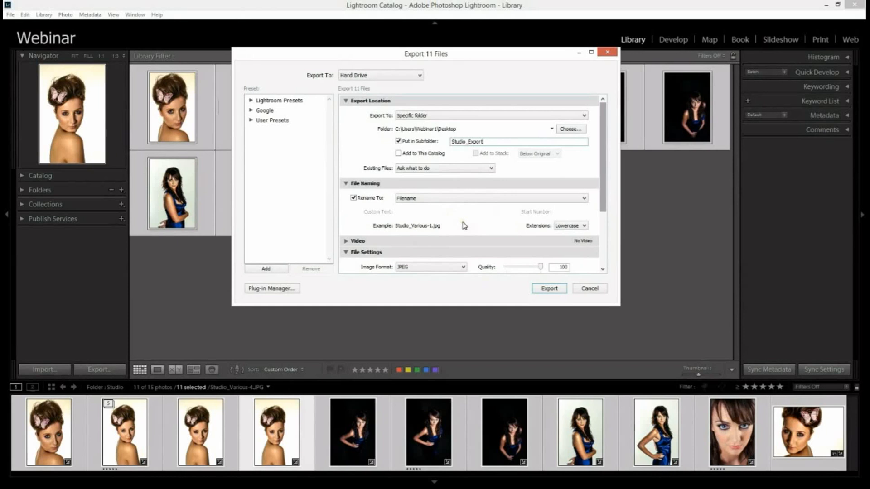
Step: Keep file extensions Lowercase and open the Image Format list under File Settings
{"action": "left_click", "coordinate": [562, 226]}
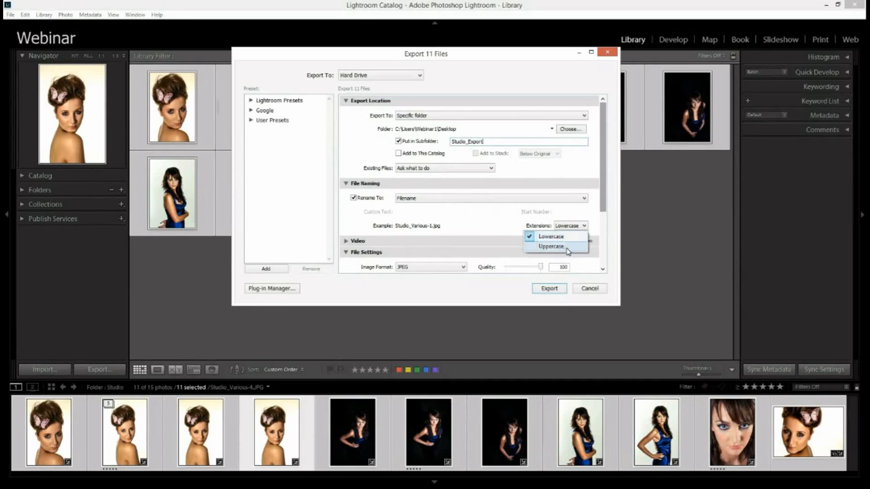
{"action": "left_click", "coordinate": [548, 236]}
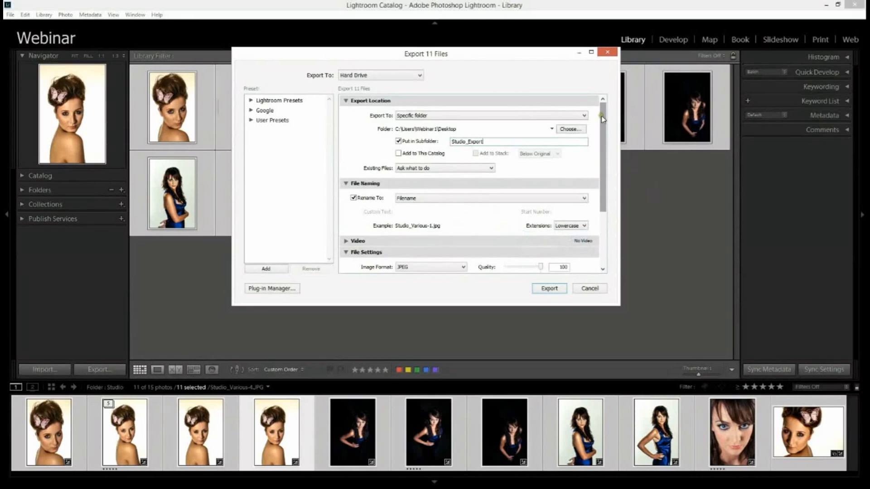
{"action": "left_click_drag", "start_coordinate": [601, 116], "coordinate": [609, 146]}
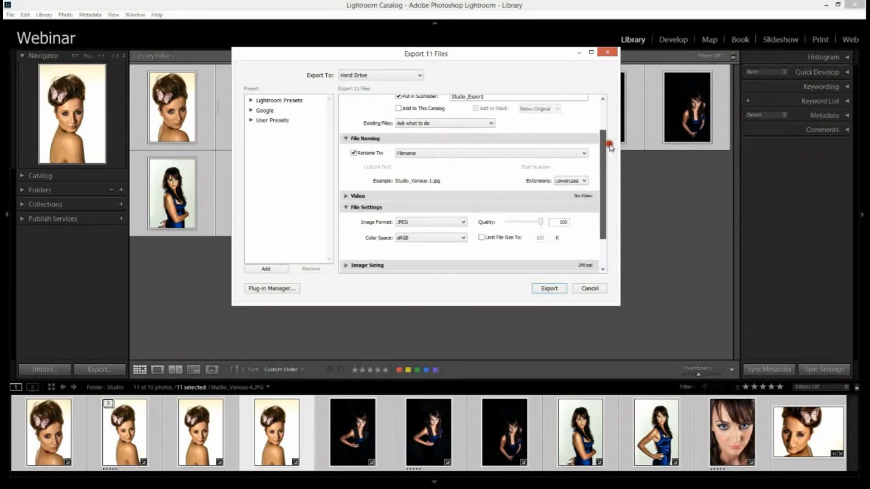
{"action": "left_click", "coordinate": [346, 196]}
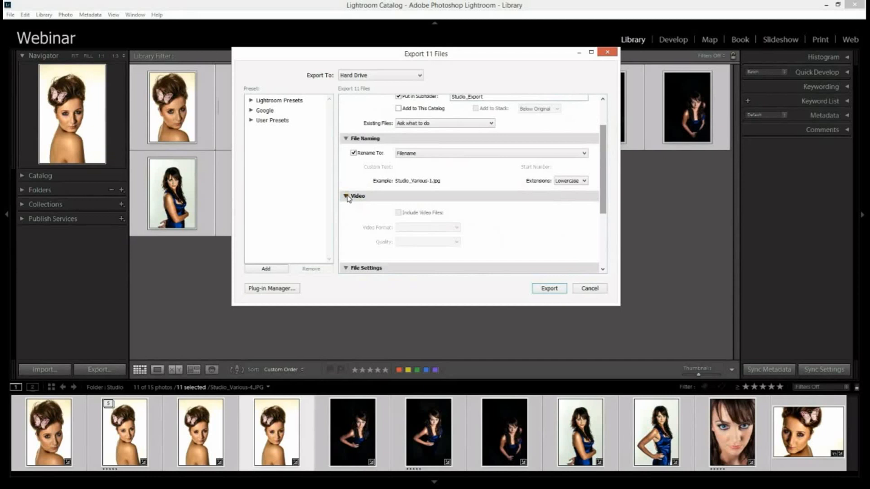
{"action": "left_click", "coordinate": [347, 198]}
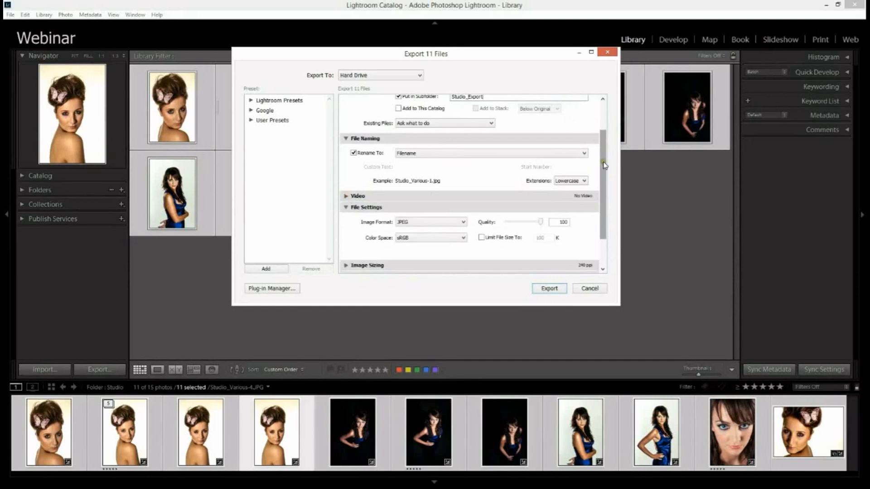
{"action": "left_click_drag", "start_coordinate": [602, 165], "coordinate": [604, 188]}
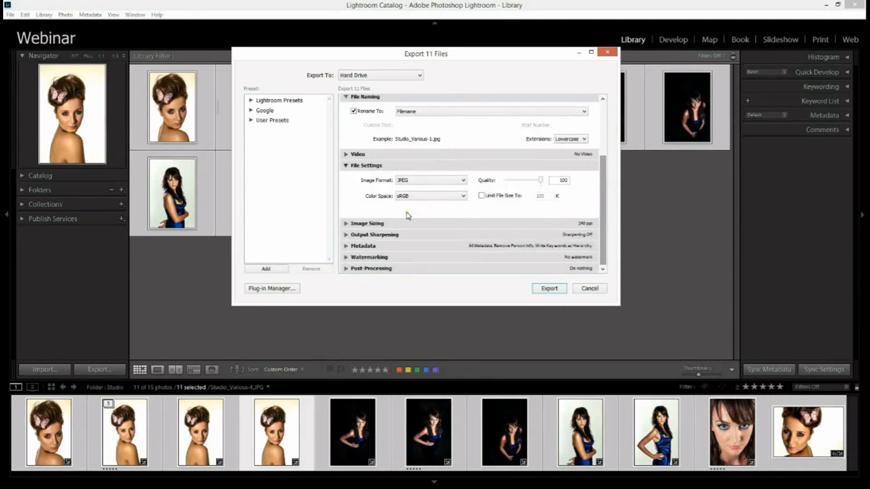
{"action": "left_click", "coordinate": [441, 182]}
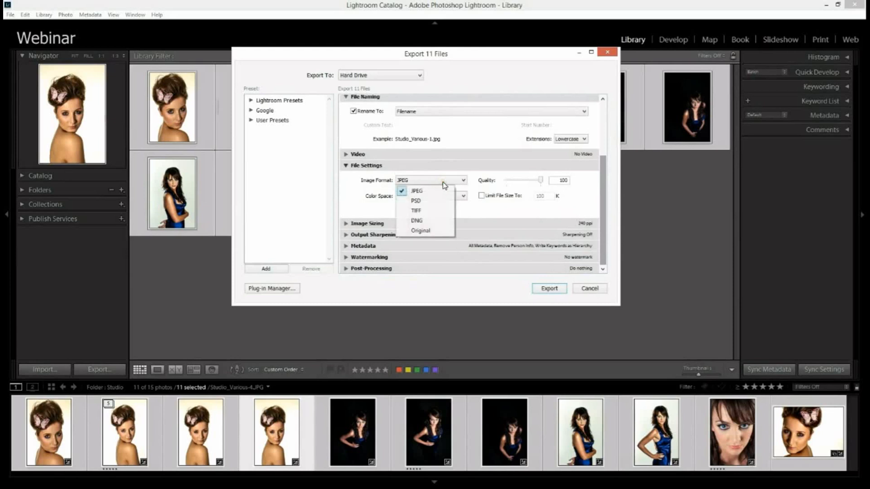
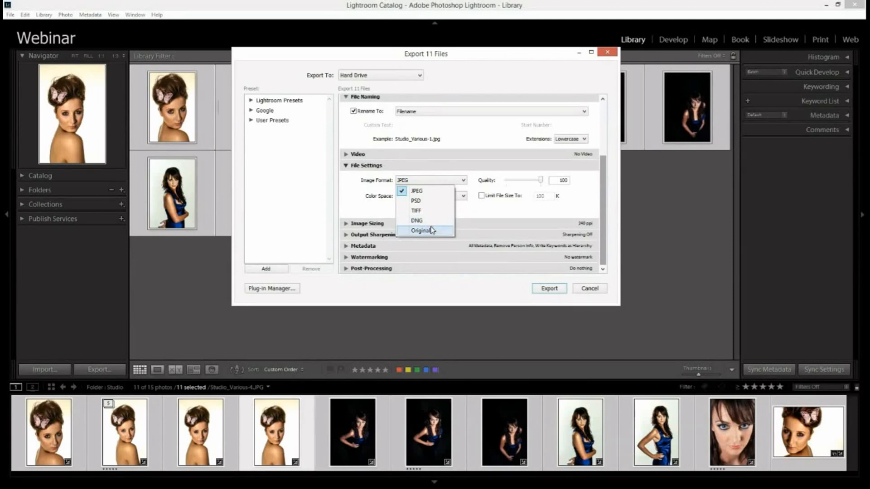
Step: Keep the export as JPEG in sRGB and limit each file to 100 K
{"action": "left_click", "coordinate": [356, 188]}
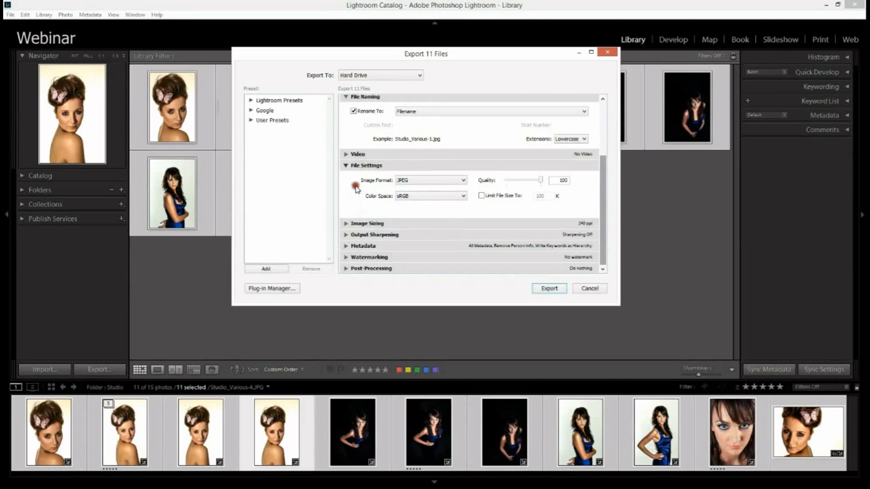
{"action": "left_click", "coordinate": [429, 202]}
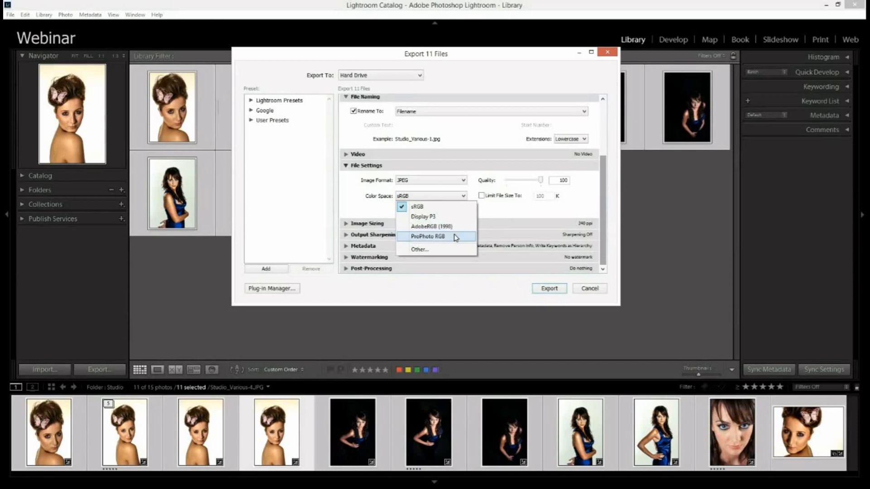
{"action": "left_click", "coordinate": [442, 205]}
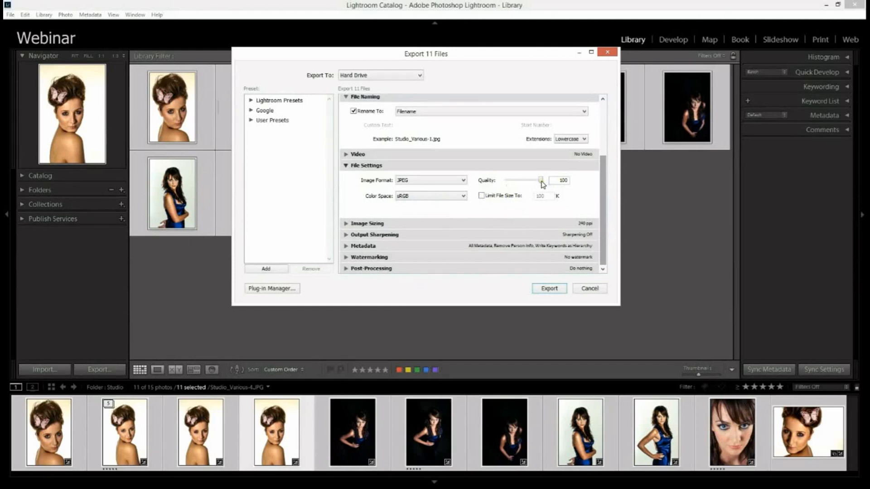
{"action": "left_click", "coordinate": [481, 196]}
{"action": "left_click", "coordinate": [481, 196]}
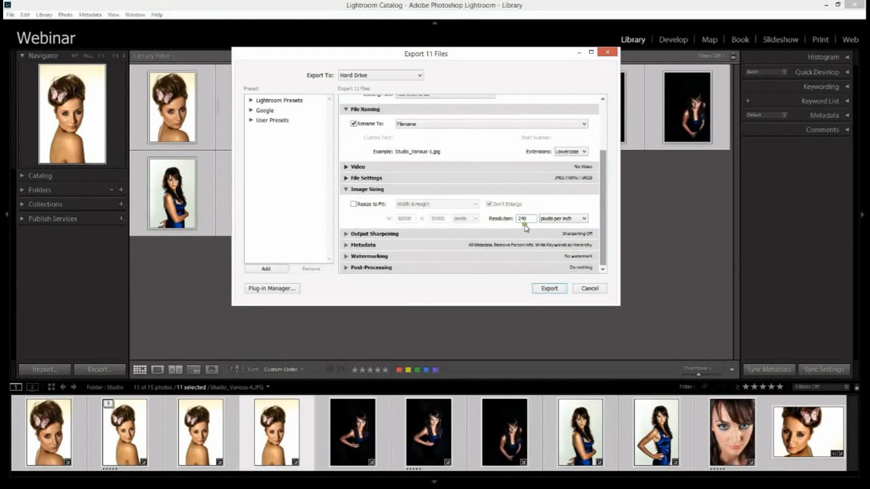
Step: Change export resolution from 240 to 96 pixels per inch with Resize to Fit left unchecked
{"action": "left_click_drag", "start_coordinate": [521, 219], "coordinate": [537, 221]}
{"action": "type", "text": "96"}
{"action": "left_click", "coordinate": [353, 204]}
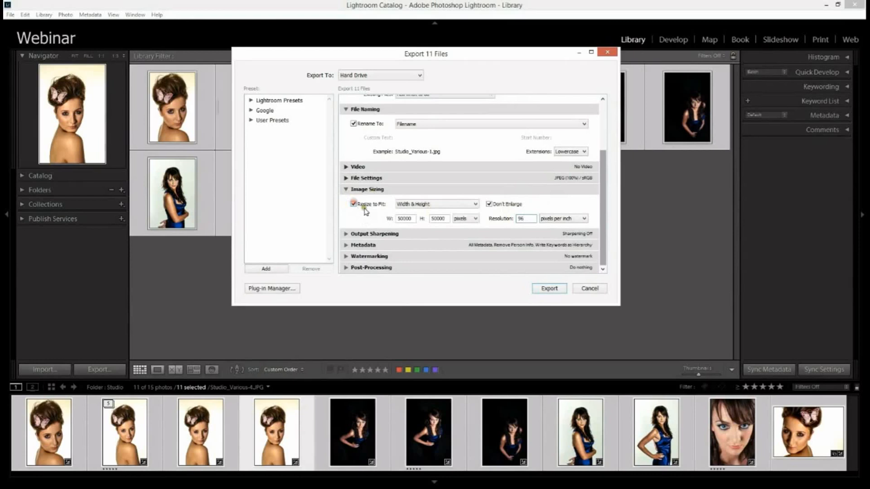
{"action": "left_click", "coordinate": [428, 204]}
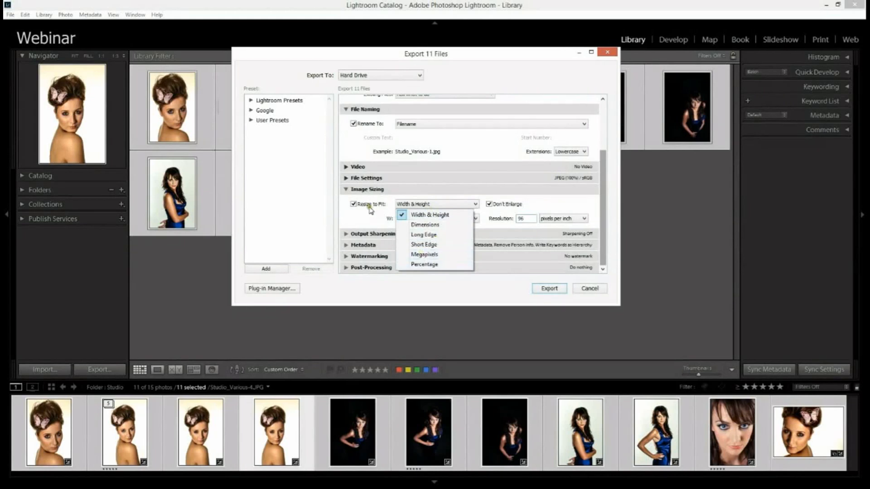
{"action": "left_click", "coordinate": [353, 204]}
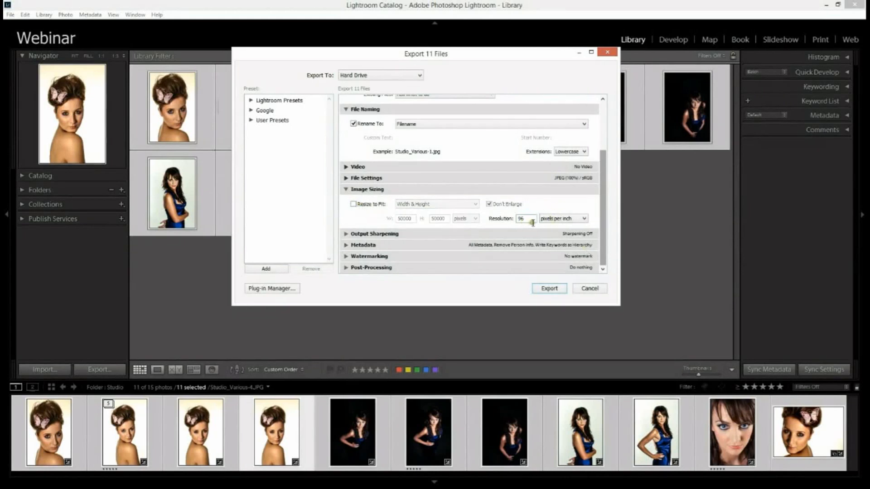
{"action": "left_click", "coordinate": [356, 189]}
{"action": "left_click", "coordinate": [385, 234]}
Step: Turn on output sharpening for Screen at Standard amount
{"action": "scroll", "coordinate": [408, 238], "scroll_direction": "down", "scroll_amount": 1}
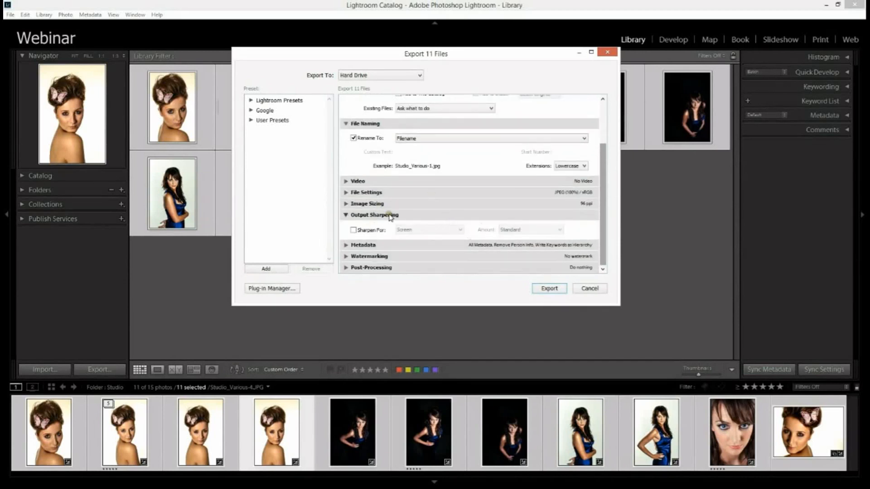
{"action": "left_click", "coordinate": [353, 230]}
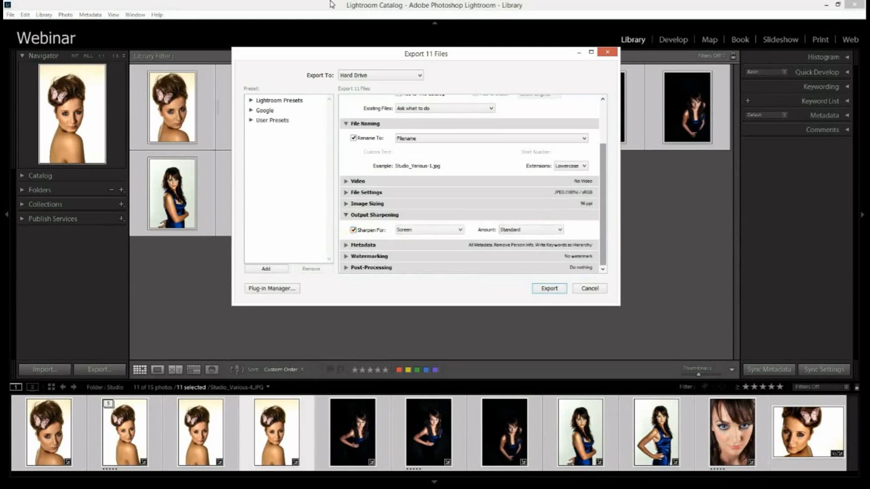
{"action": "left_click", "coordinate": [346, 215]}
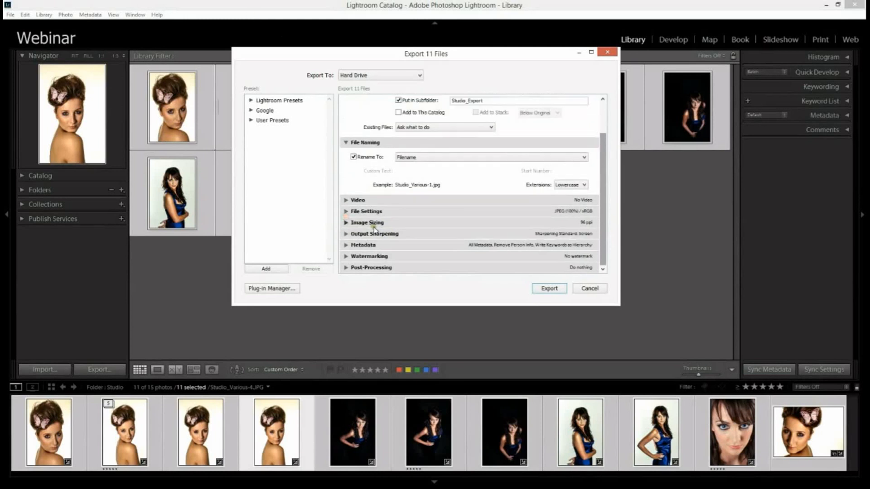
Step: Set exported metadata to include Copyright Only
{"action": "left_click", "coordinate": [374, 246]}
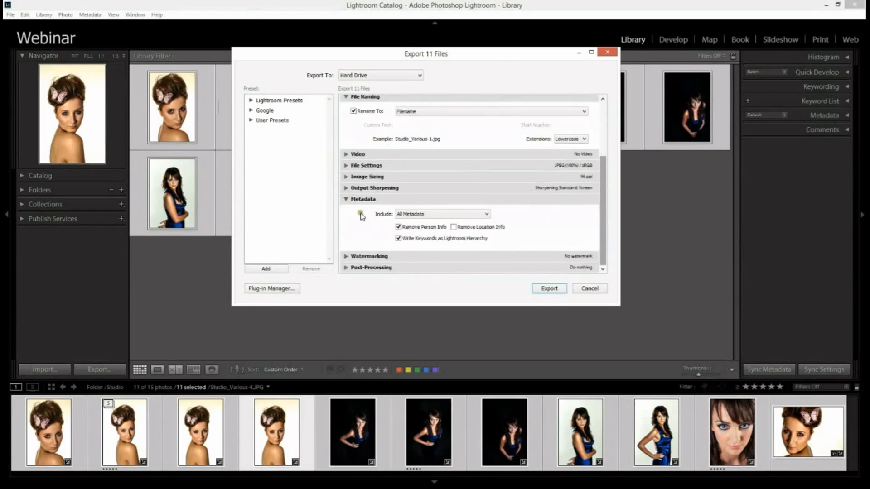
{"action": "left_click", "coordinate": [441, 214]}
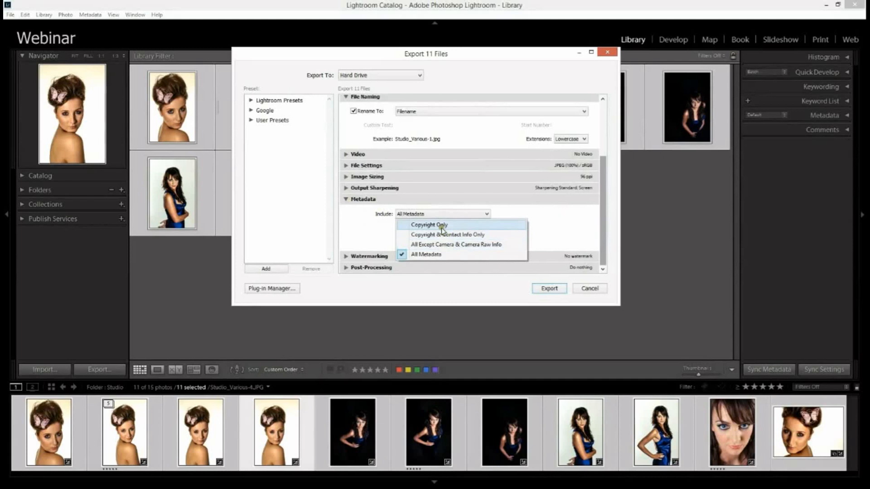
{"action": "left_click", "coordinate": [439, 225]}
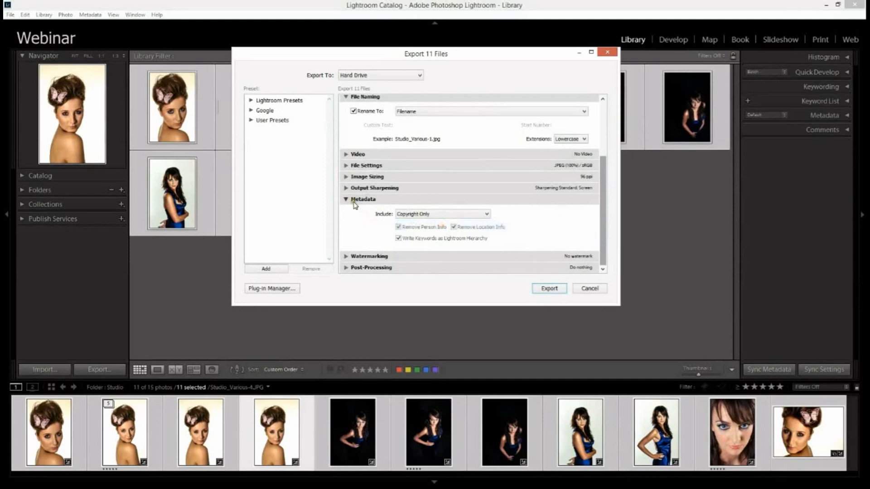
{"action": "left_click", "coordinate": [346, 199]}
Step: Enable watermarking using the photographer's custom name watermark instead of Simple Copyright
{"action": "left_click", "coordinate": [442, 255]}
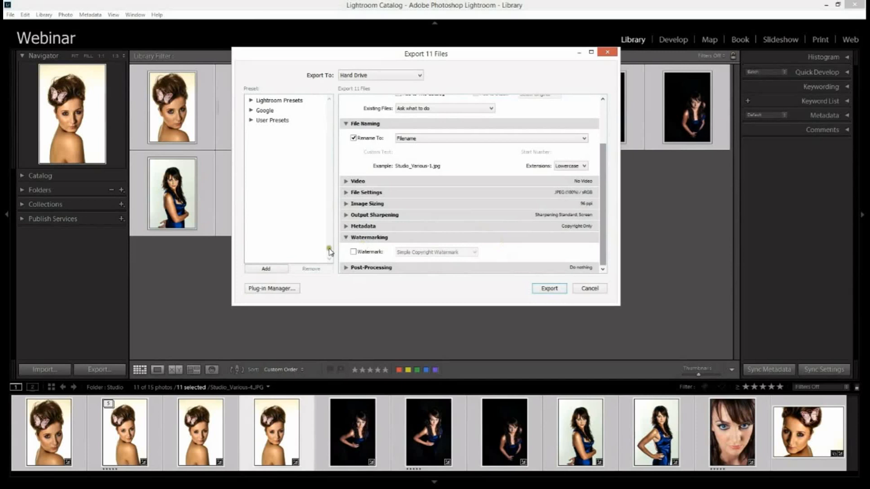
{"action": "left_click", "coordinate": [351, 249]}
{"action": "left_click", "coordinate": [353, 252]}
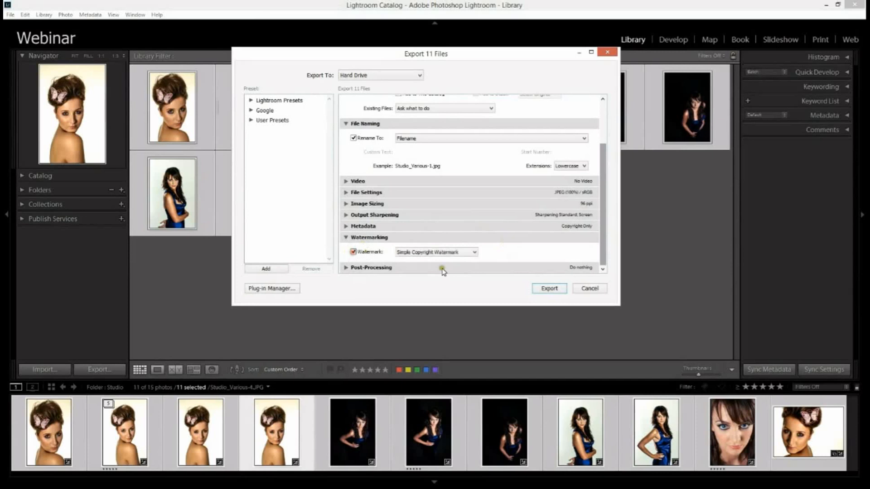
{"action": "left_click", "coordinate": [455, 253]}
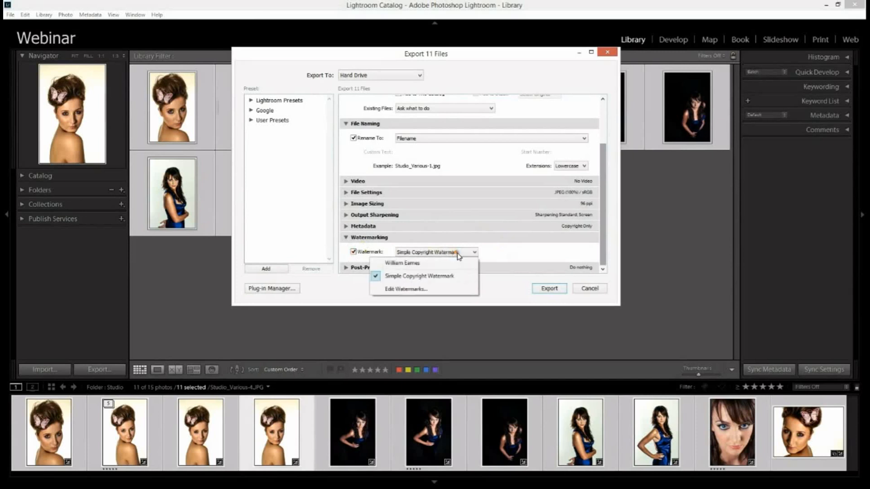
{"action": "left_click", "coordinate": [409, 265]}
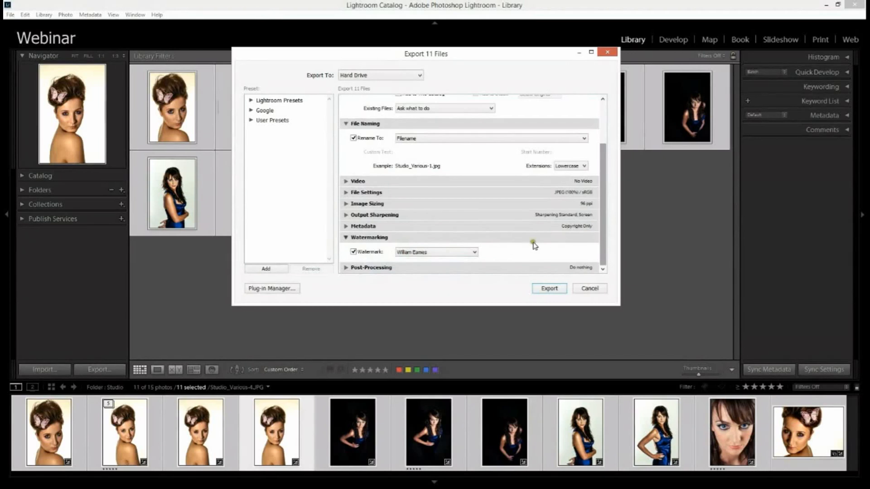
{"action": "left_click", "coordinate": [345, 237]}
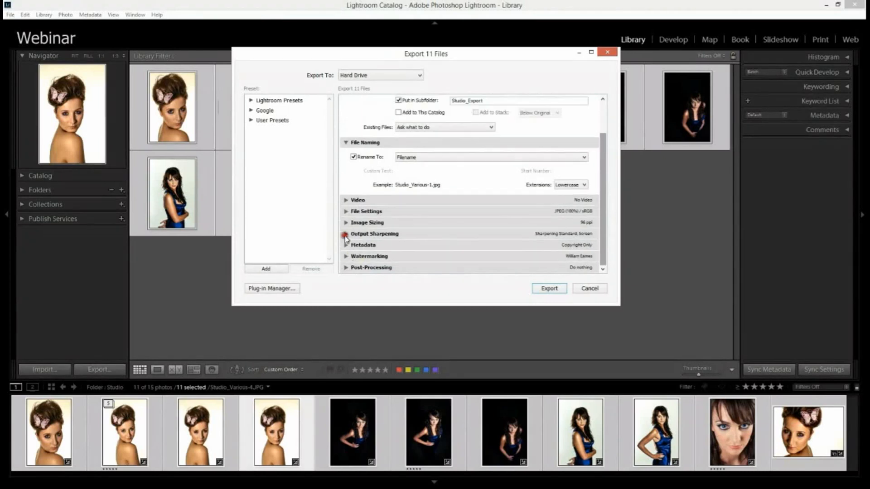
Step: Set After Export to Show in Explorer and export all 11 photos
{"action": "left_click", "coordinate": [346, 267]}
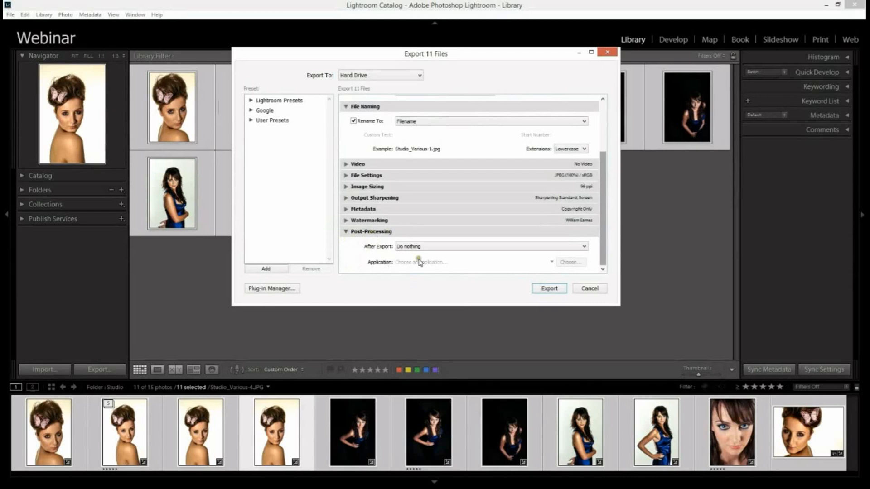
{"action": "left_click", "coordinate": [493, 246]}
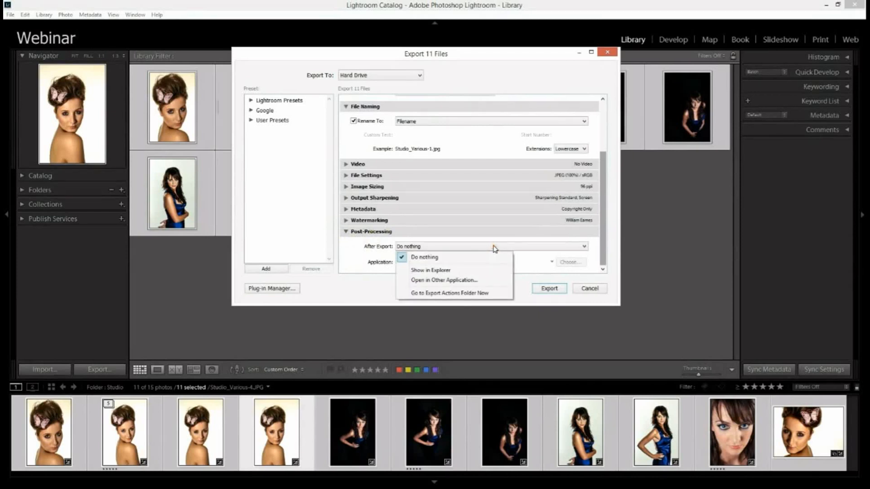
{"action": "left_click", "coordinate": [447, 281]}
{"action": "left_click", "coordinate": [430, 270]}
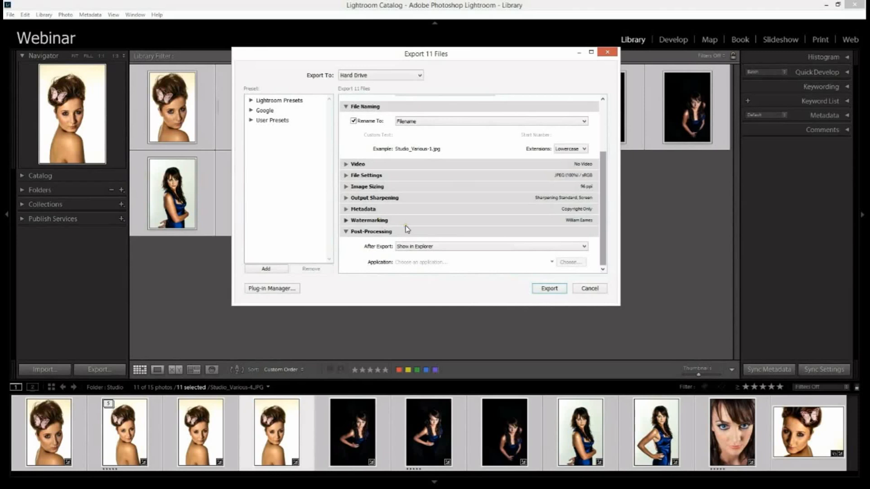
{"action": "left_click", "coordinate": [552, 288]}
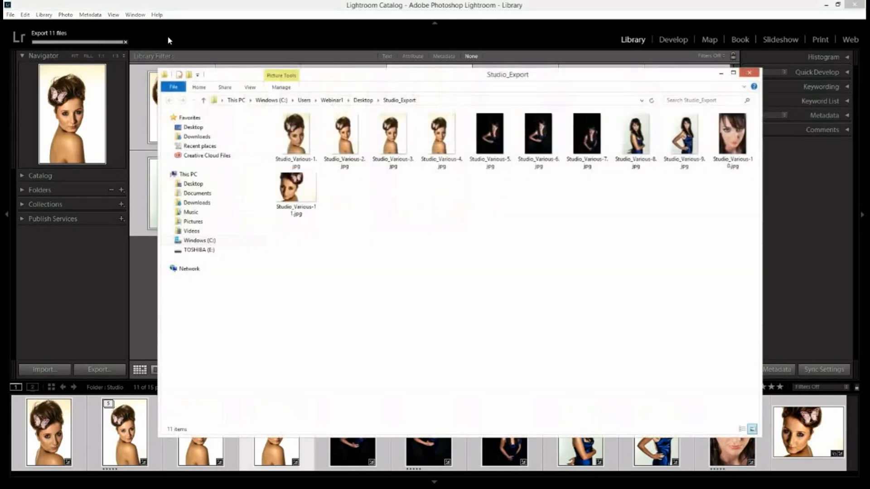
Step: Open Studio_Various-2.jpg from the Studio_Export folder in Windows Photo Viewer
{"action": "double_click", "coordinate": [345, 134]}
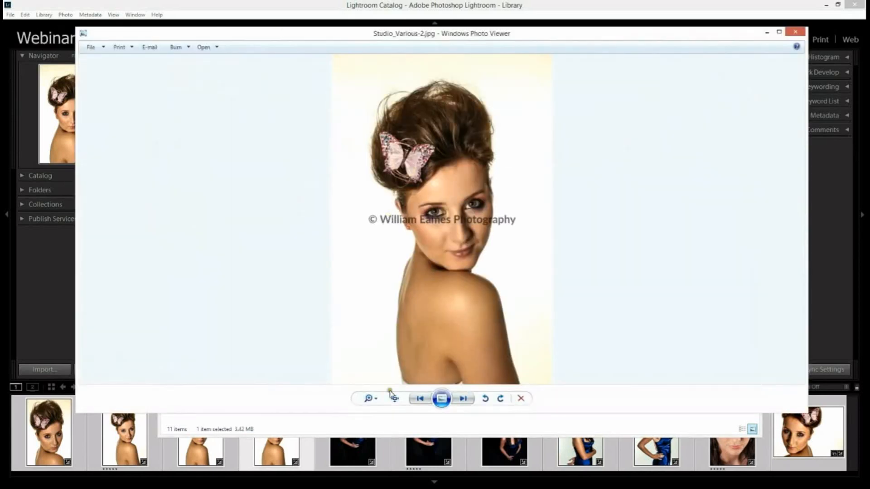
Step: Page through the watermarked exports to Studio_Various-11, then back to Studio_Various-10
{"action": "left_click", "coordinate": [463, 399]}
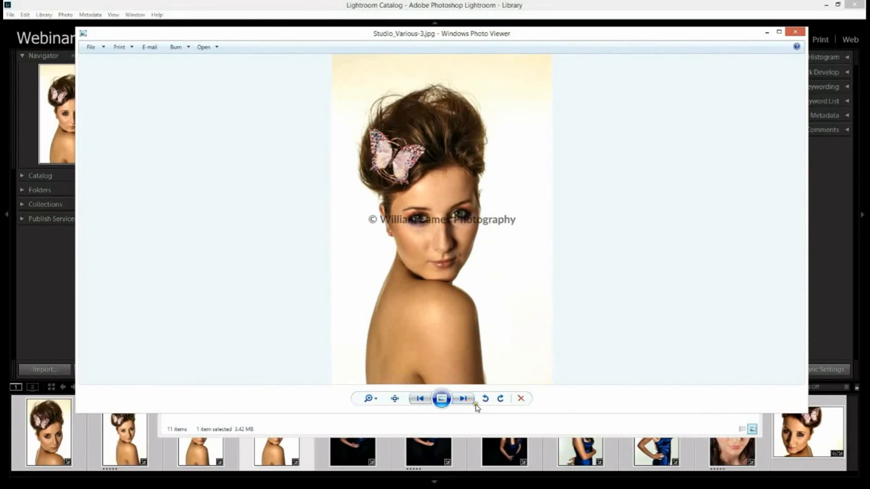
{"action": "left_click", "coordinate": [463, 399]}
{"action": "left_click", "coordinate": [467, 401]}
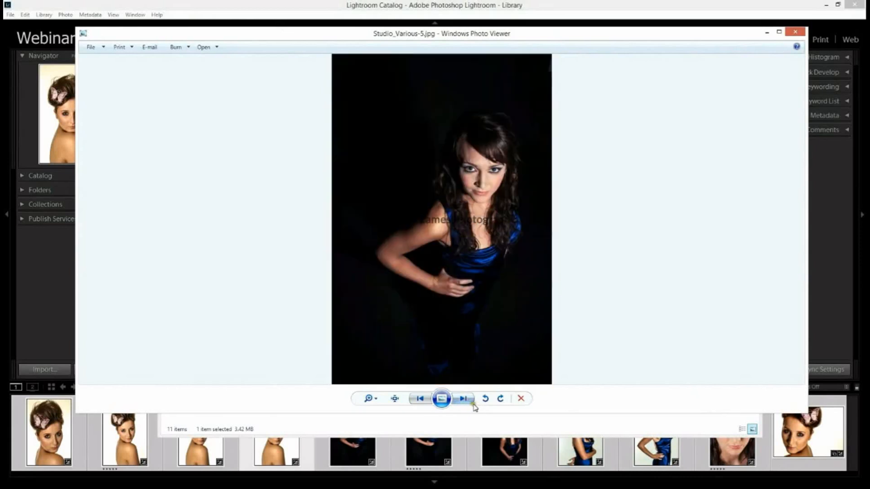
{"action": "left_click", "coordinate": [465, 400]}
{"action": "left_click", "coordinate": [465, 401]}
{"action": "left_click", "coordinate": [465, 401]}
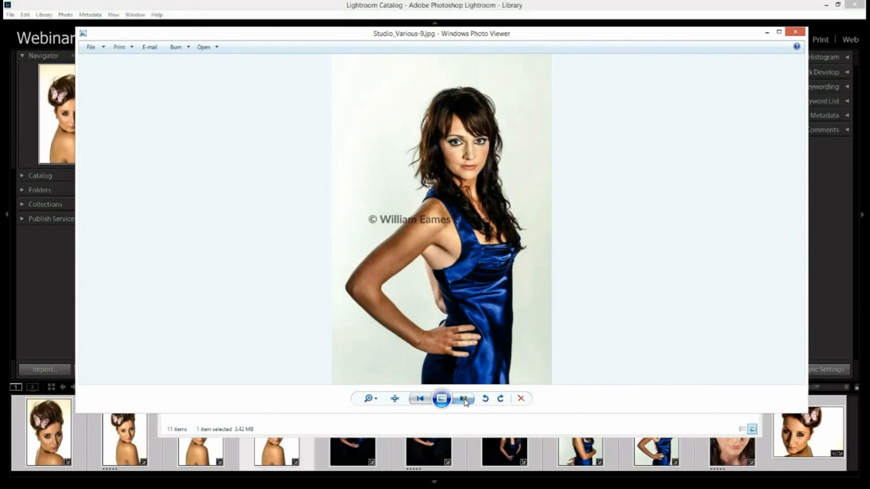
{"action": "left_click", "coordinate": [466, 400]}
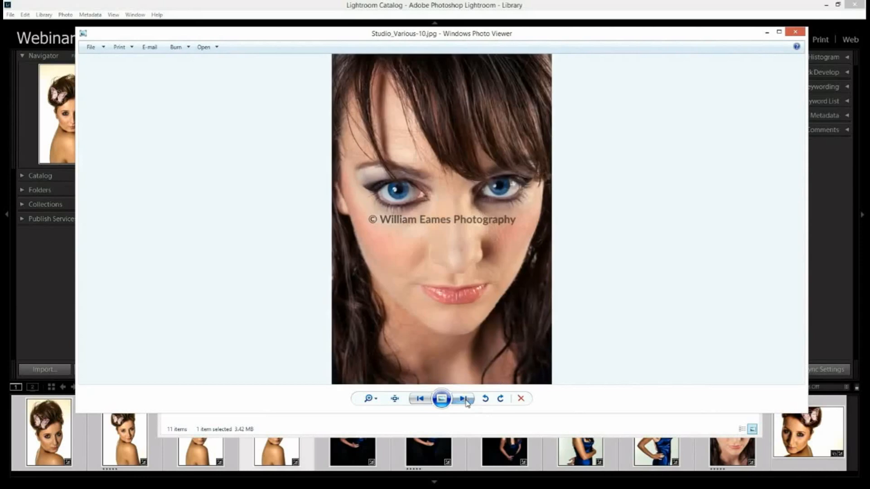
{"action": "left_click", "coordinate": [466, 400]}
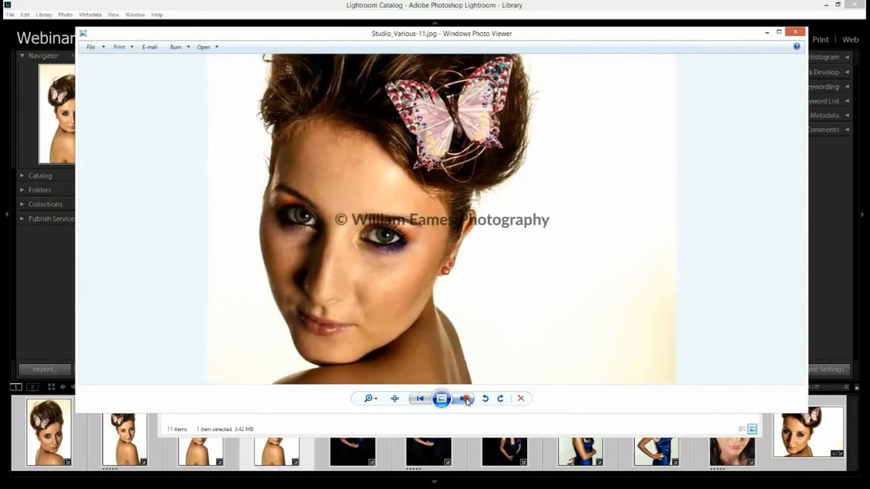
{"action": "left_click", "coordinate": [421, 404]}
Step: Review the file properties details of Studio_Various-10.jpg, then close them
{"action": "right_click", "coordinate": [438, 270]}
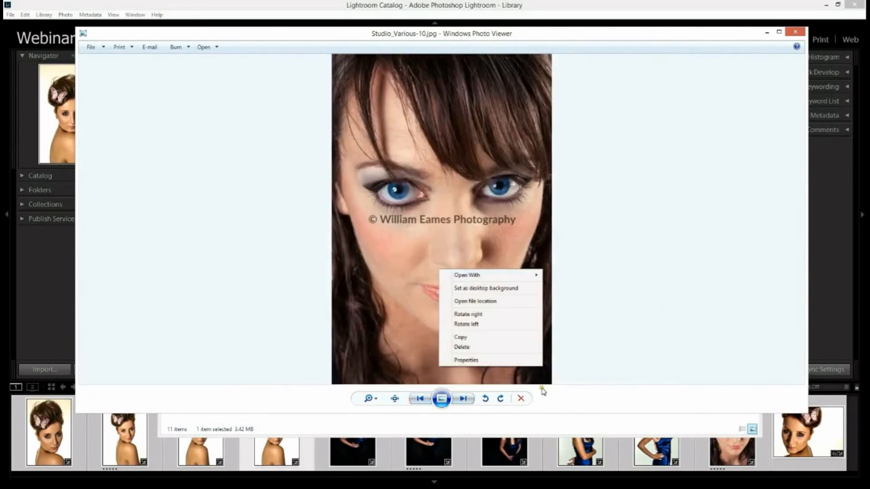
{"action": "left_click", "coordinate": [530, 360]}
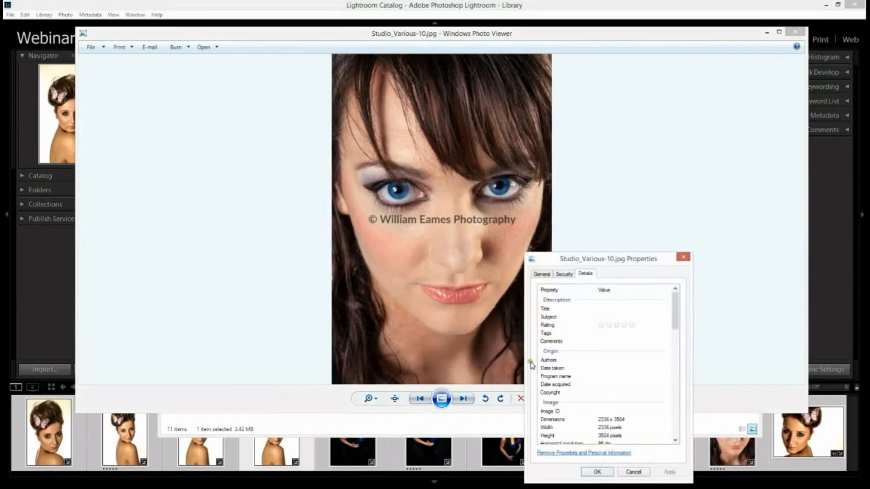
{"action": "scroll", "coordinate": [657, 387], "scroll_direction": "down", "scroll_amount": 3}
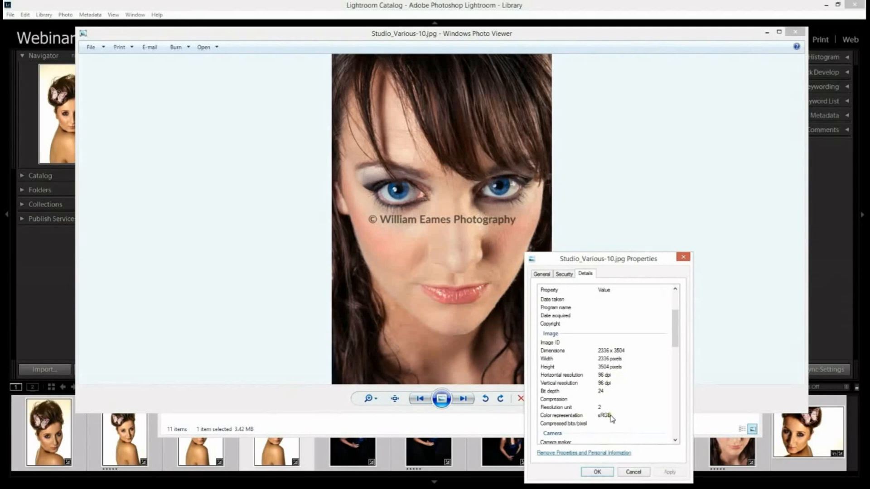
{"action": "left_click", "coordinate": [684, 258]}
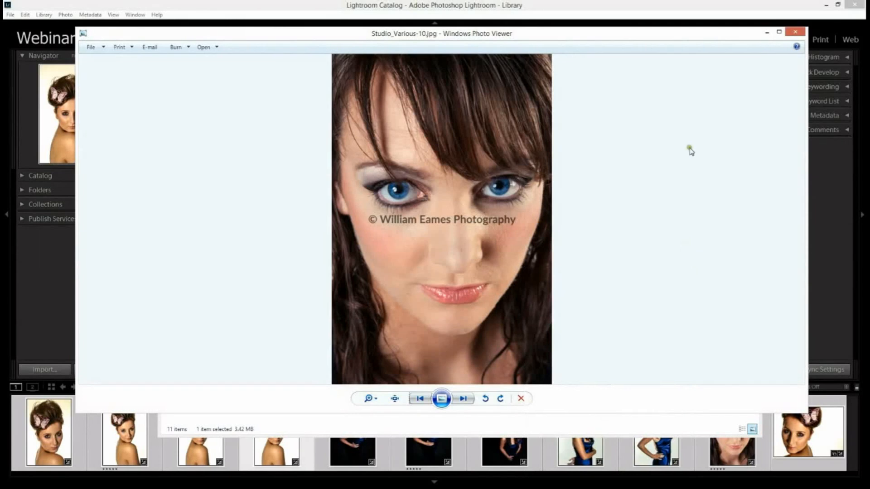
Step: Close the photo viewer and Studio_Export folder, deselect the grid photos, and reopen Export
{"action": "left_click", "coordinate": [795, 31]}
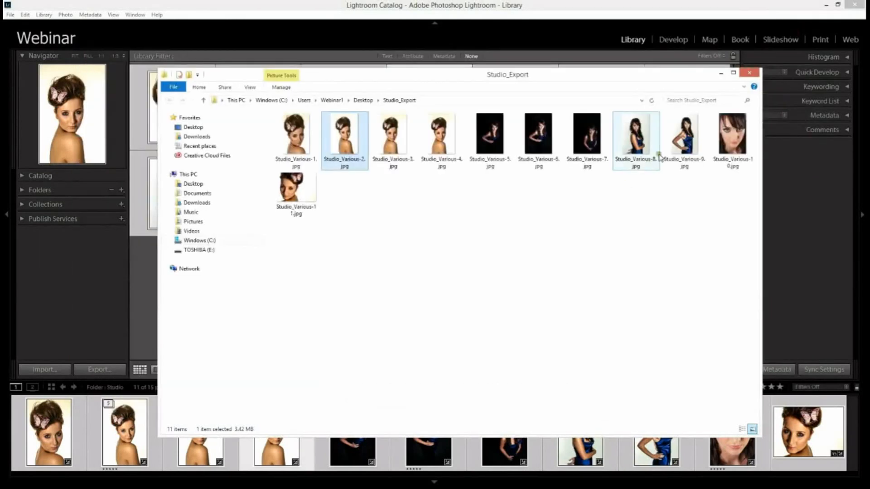
{"action": "left_click", "coordinate": [404, 100]}
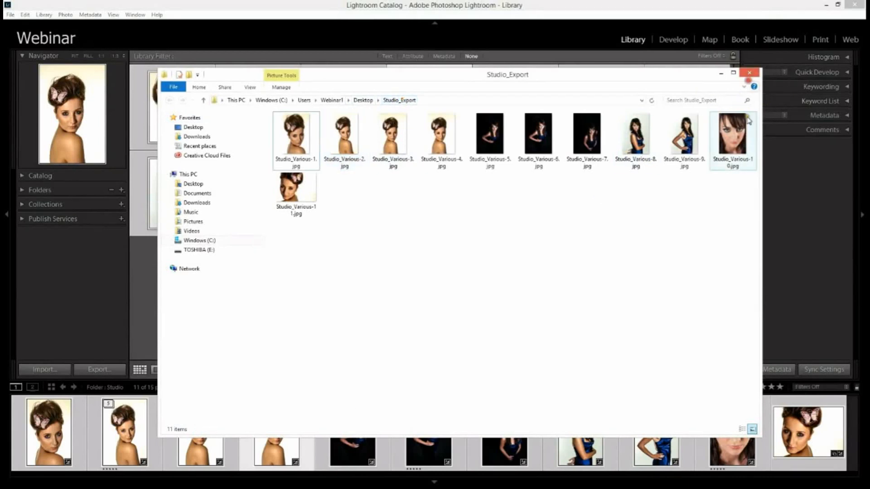
{"action": "left_click", "coordinate": [749, 73]}
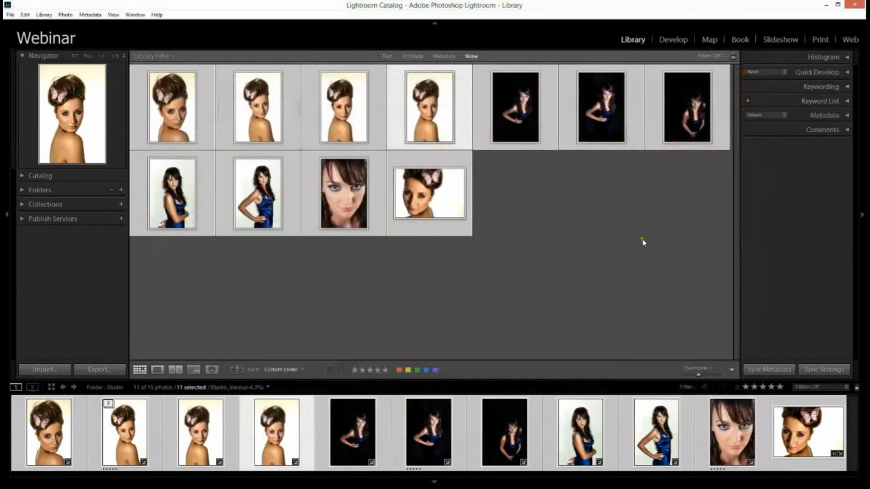
{"action": "left_click", "coordinate": [645, 206]}
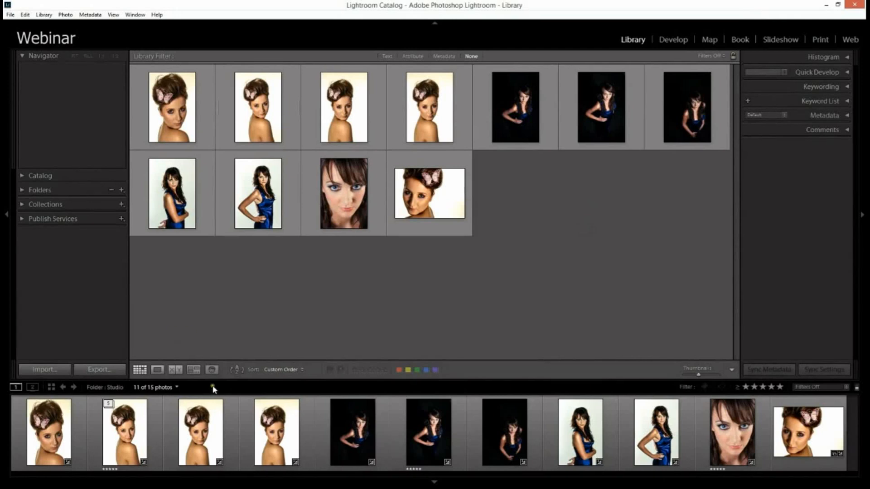
{"action": "left_click", "coordinate": [112, 368]}
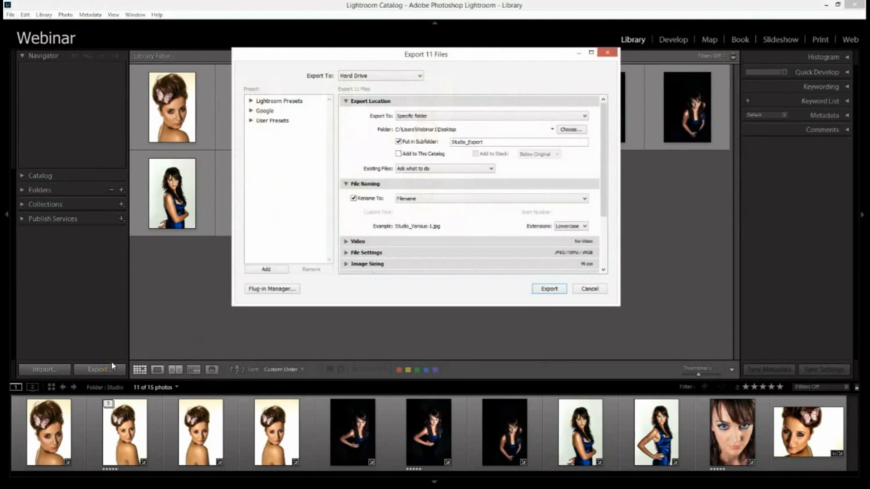
{"action": "left_click", "coordinate": [411, 75]}
{"action": "left_click", "coordinate": [403, 87]}
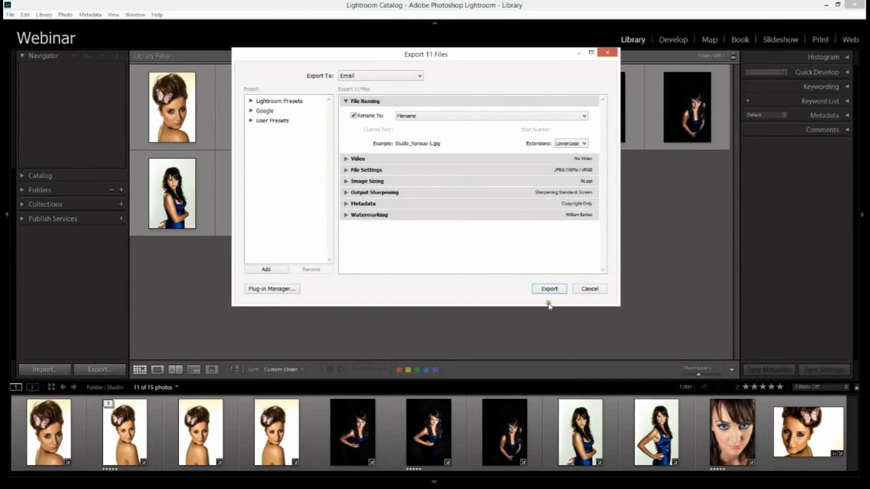
{"action": "left_click", "coordinate": [548, 290]}
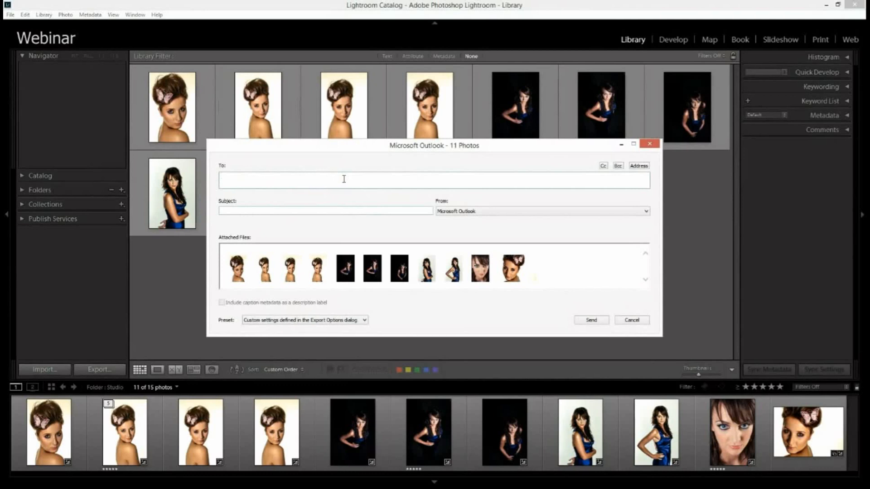
{"action": "left_click", "coordinate": [488, 211]}
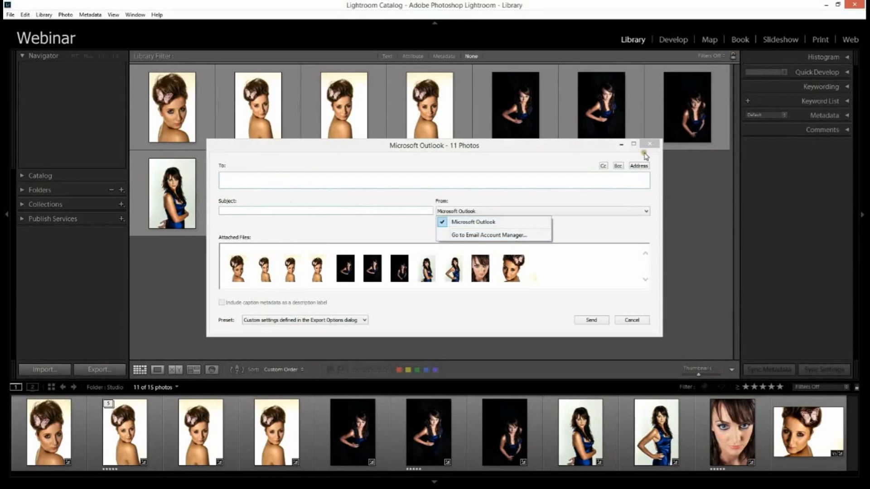
{"action": "left_click", "coordinate": [632, 320]}
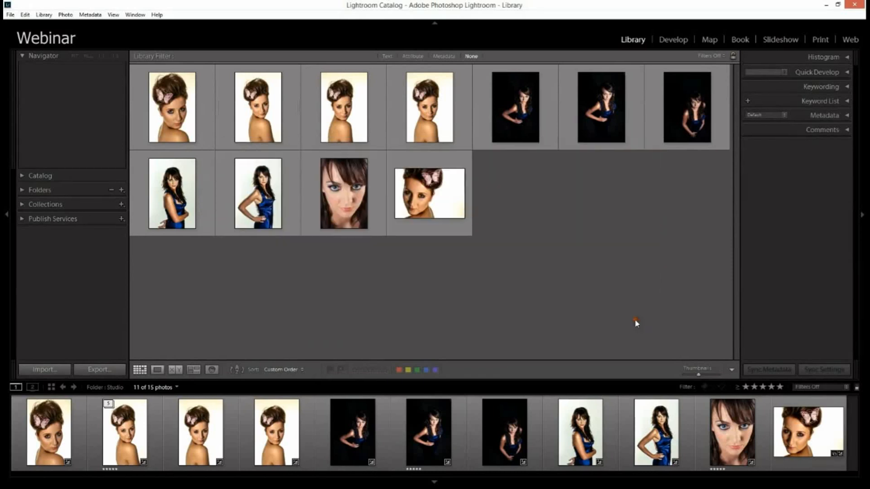
{"action": "left_click", "coordinate": [24, 15]}
{"action": "mouse_move", "coordinate": [10, 15]}
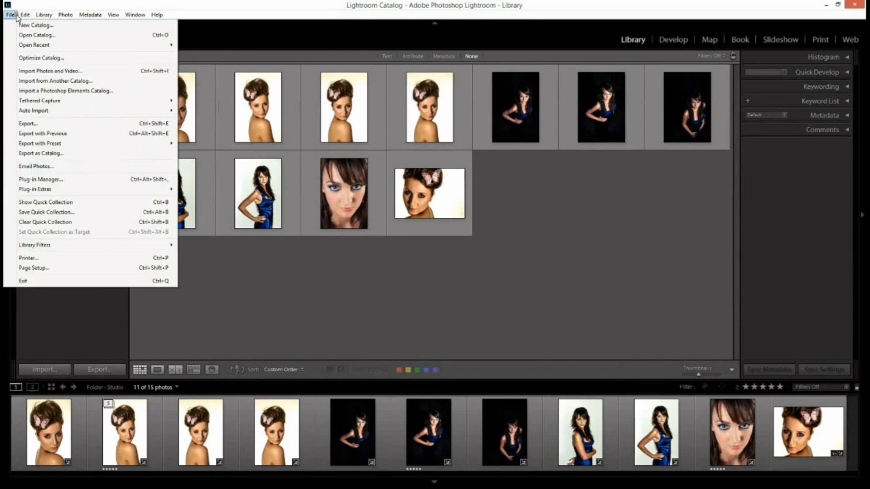
{"action": "left_click", "coordinate": [58, 168]}
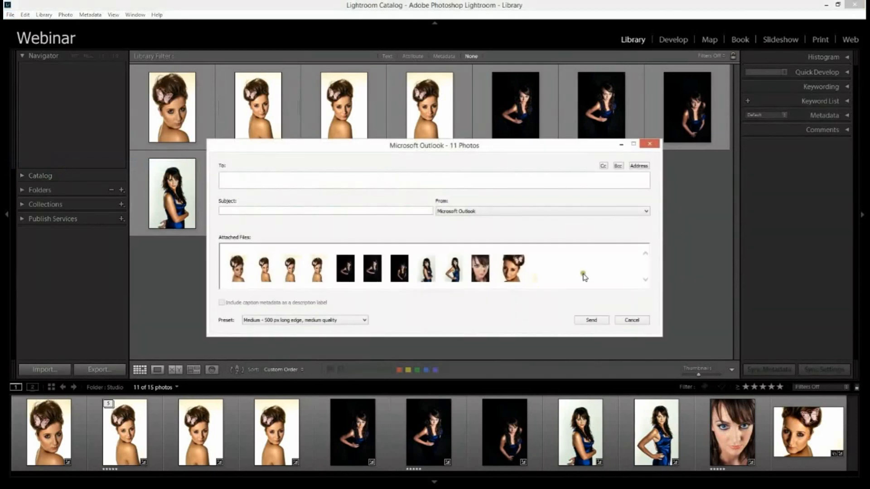
{"action": "left_click", "coordinate": [632, 320]}
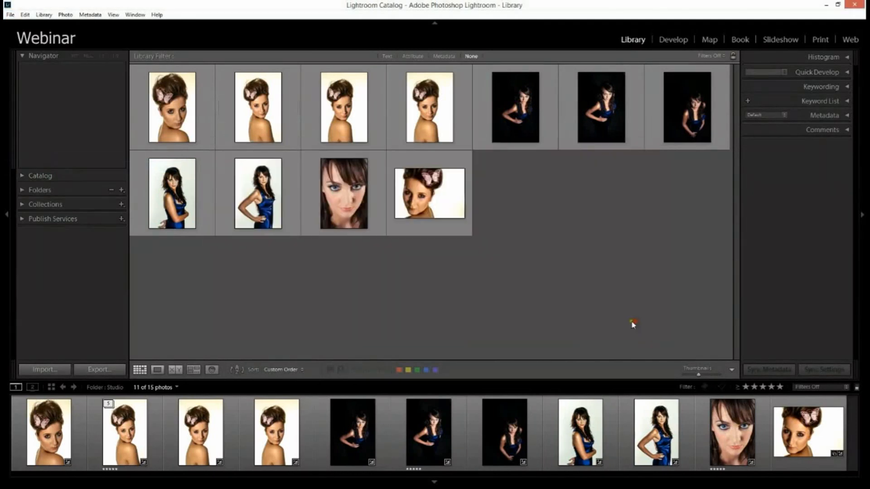